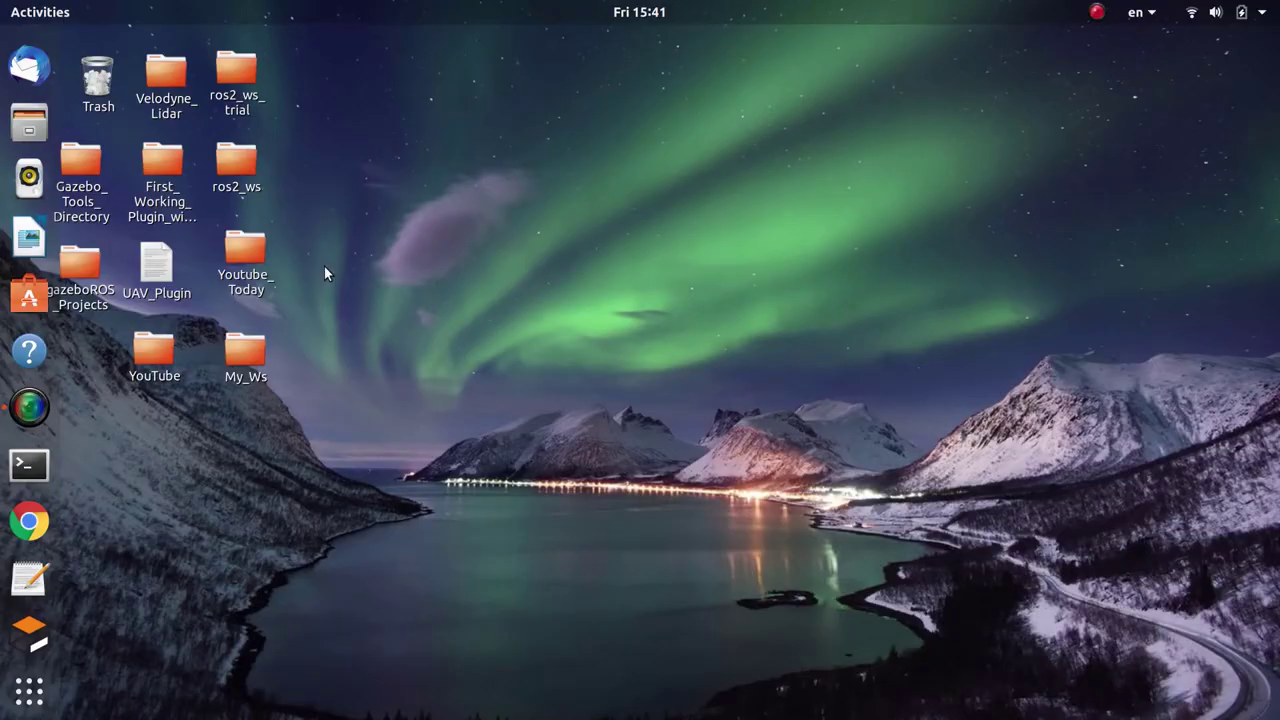
Step: Open Gazebo_3.odt from the Youtube_Today desktop folder, review its notes on Gazebo, and minimize both windows
{"action": "left_click", "coordinate": [273, 276]}
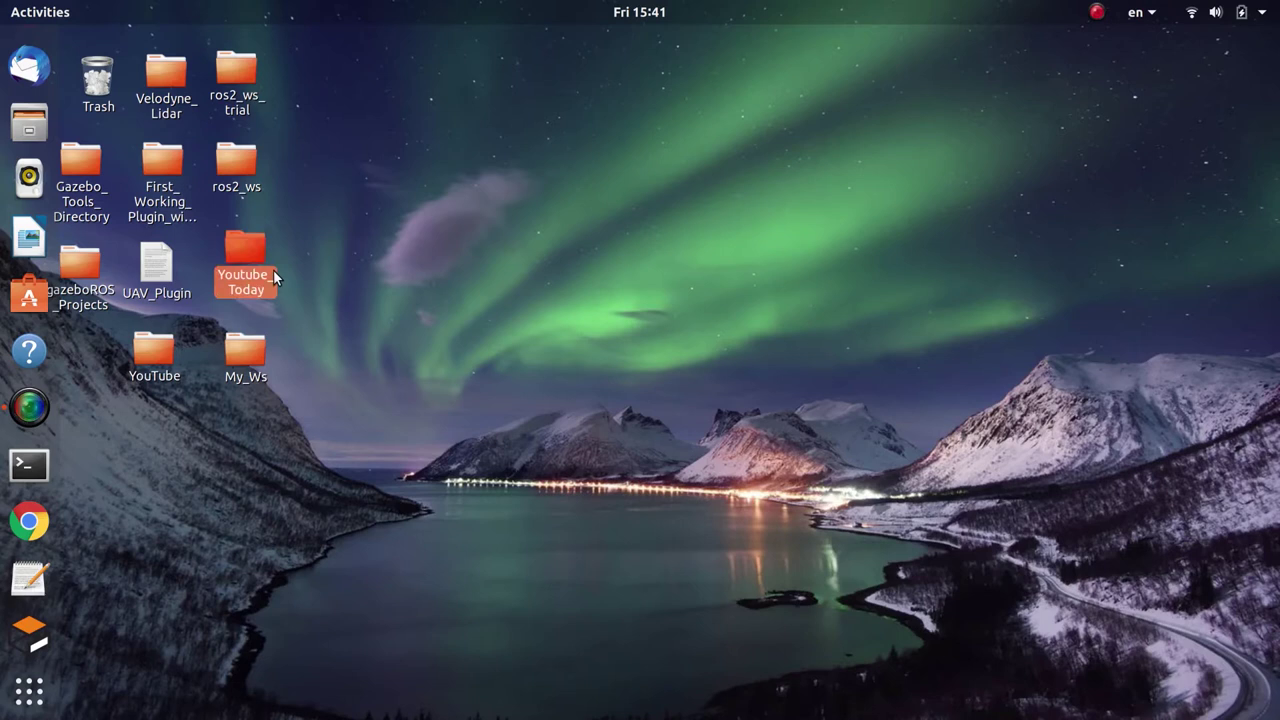
{"action": "double_click", "coordinate": [273, 276]}
{"action": "left_click", "coordinate": [390, 85]}
{"action": "double_click", "coordinate": [390, 85]}
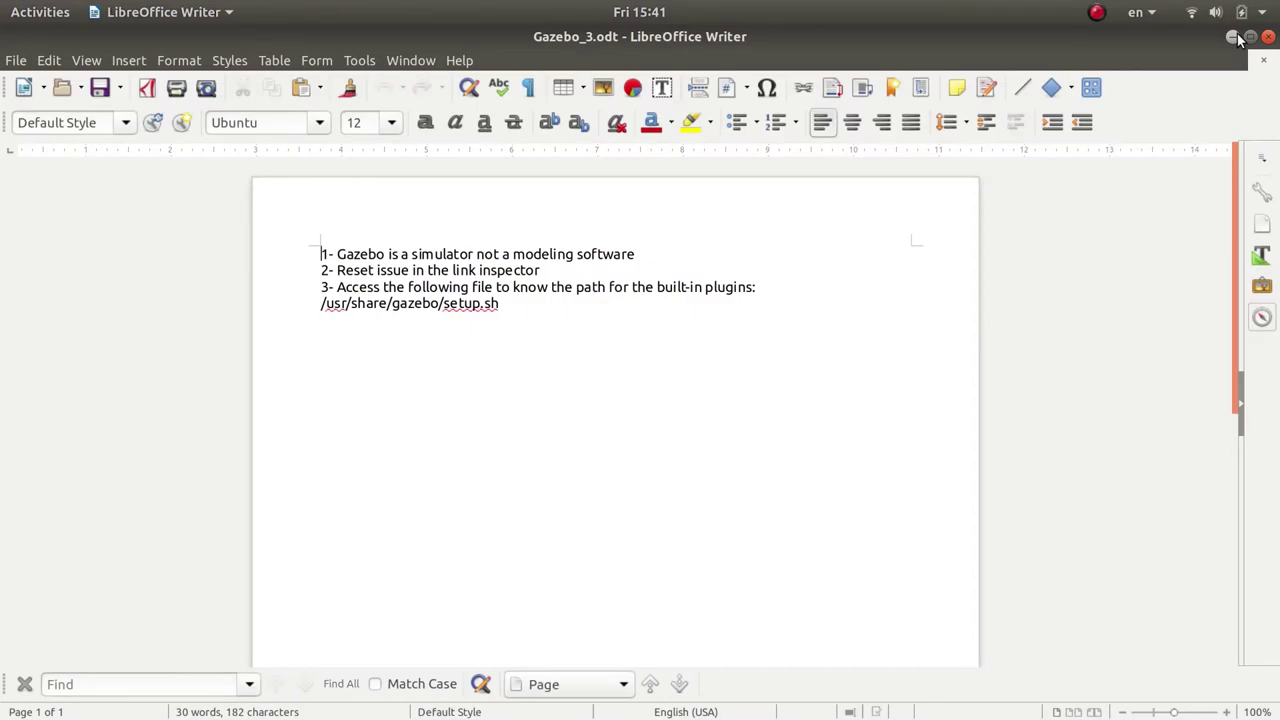
{"action": "left_click", "coordinate": [1233, 37]}
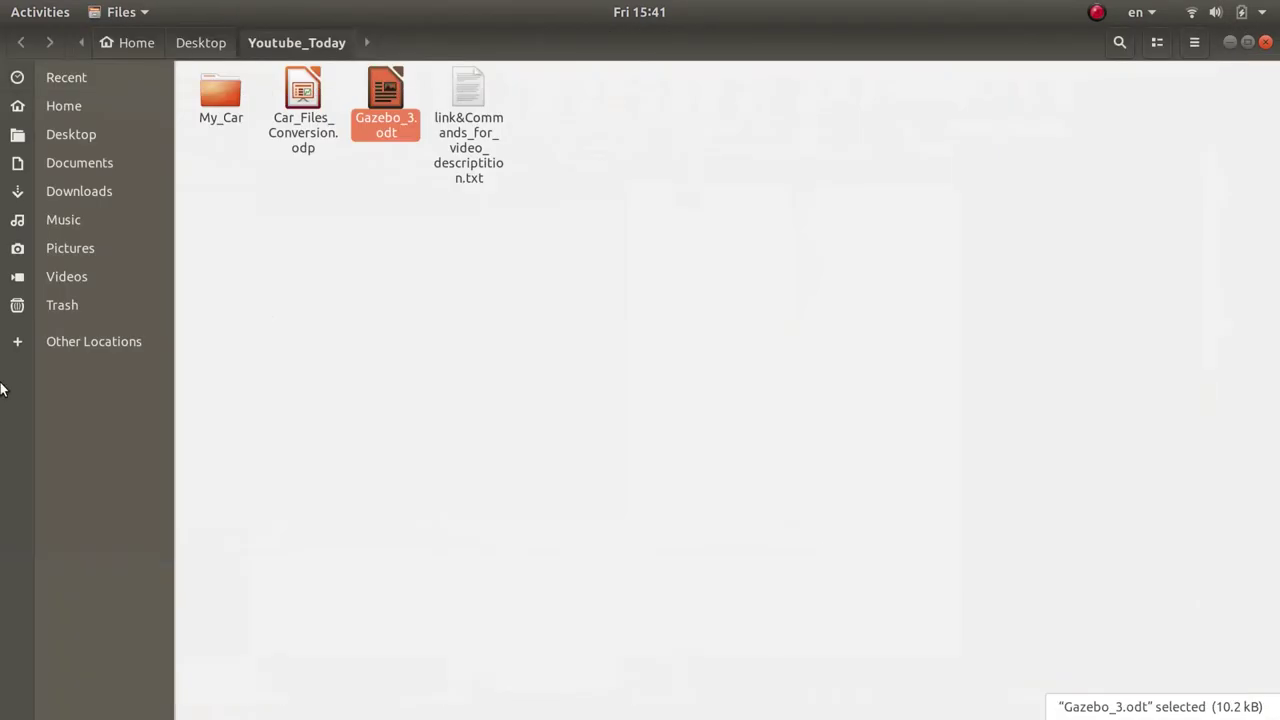
{"action": "left_click", "coordinate": [1229, 43]}
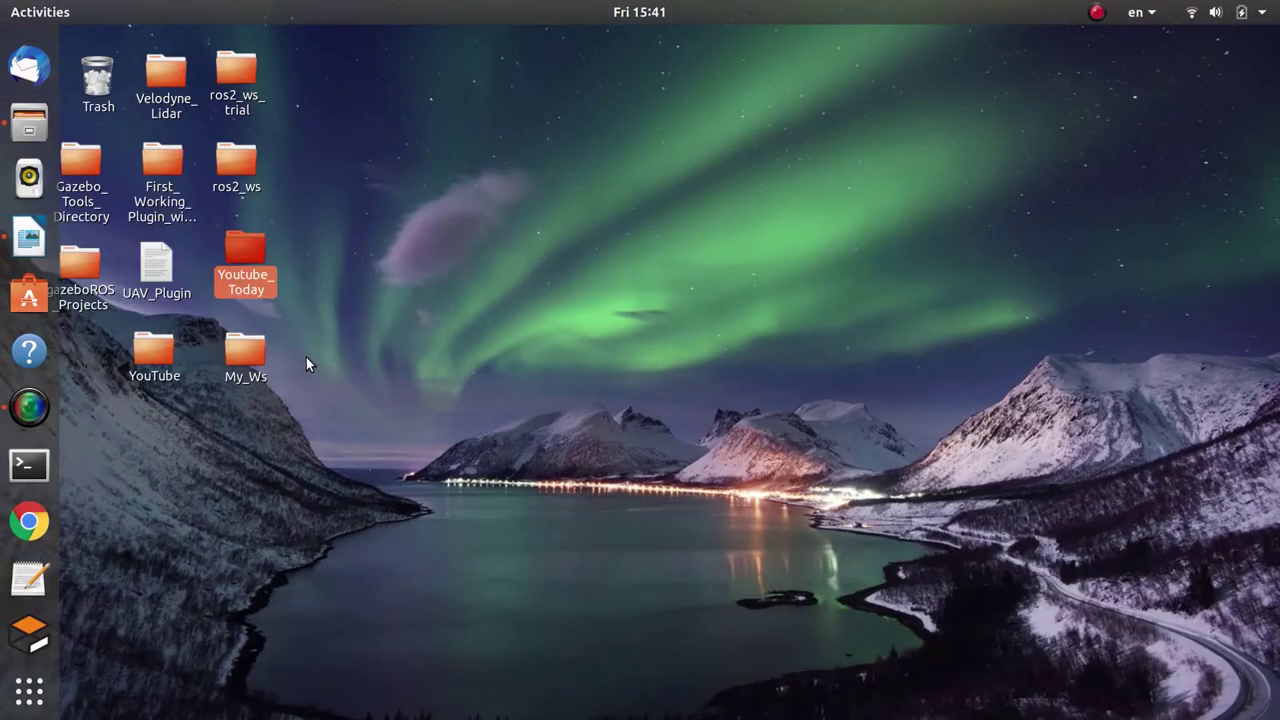
Step: Launch Gazebo from a terminal with the command gazebo -u and bring its window to the front
{"action": "left_click", "coordinate": [24, 482]}
{"action": "type", "text": "gazebo -u"}
{"action": "key", "text": "Return"}
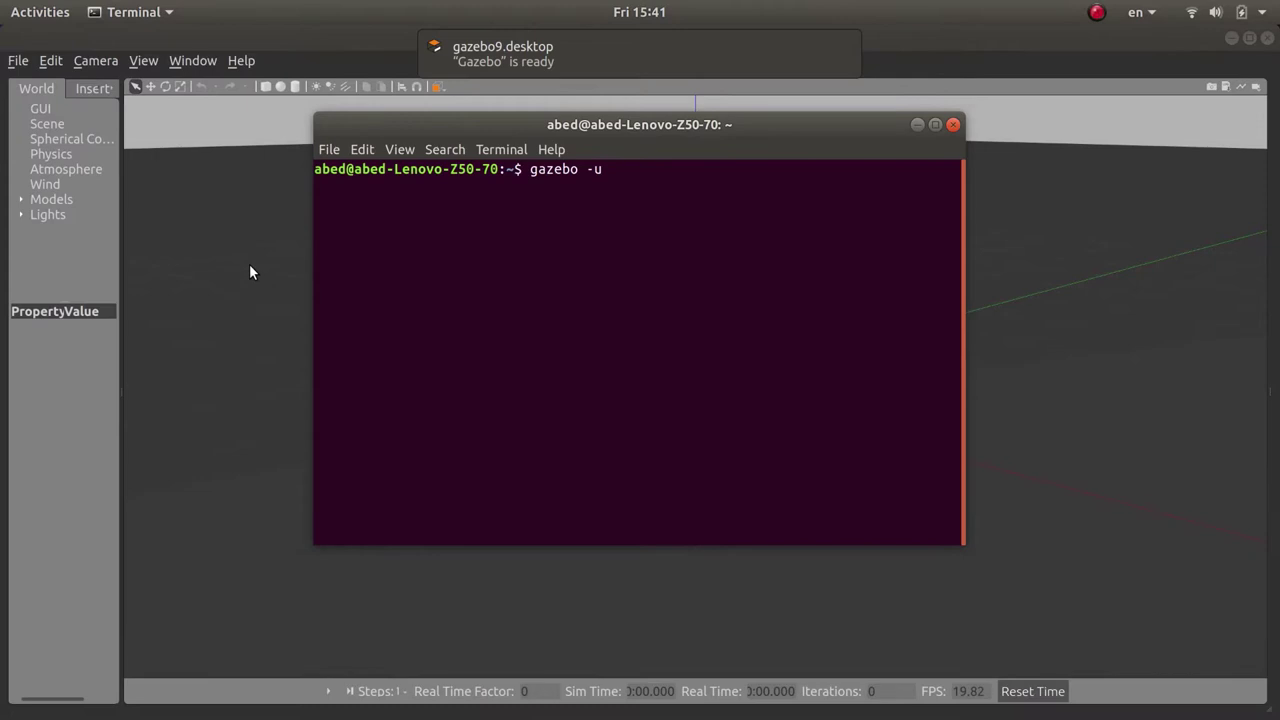
{"action": "left_click", "coordinate": [249, 264]}
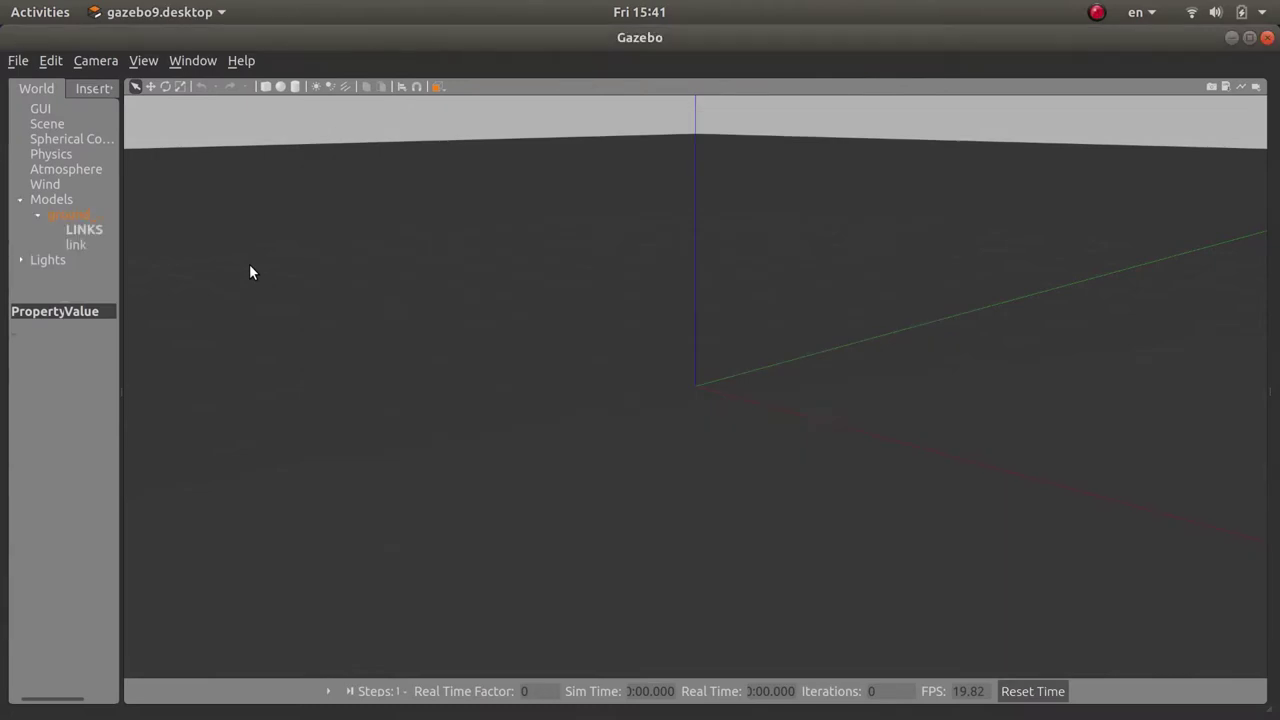
Step: Switch to the Model Editor, widen the side panel, and check which mesh formats the custom shape import accepts
{"action": "left_click", "coordinate": [44, 61]}
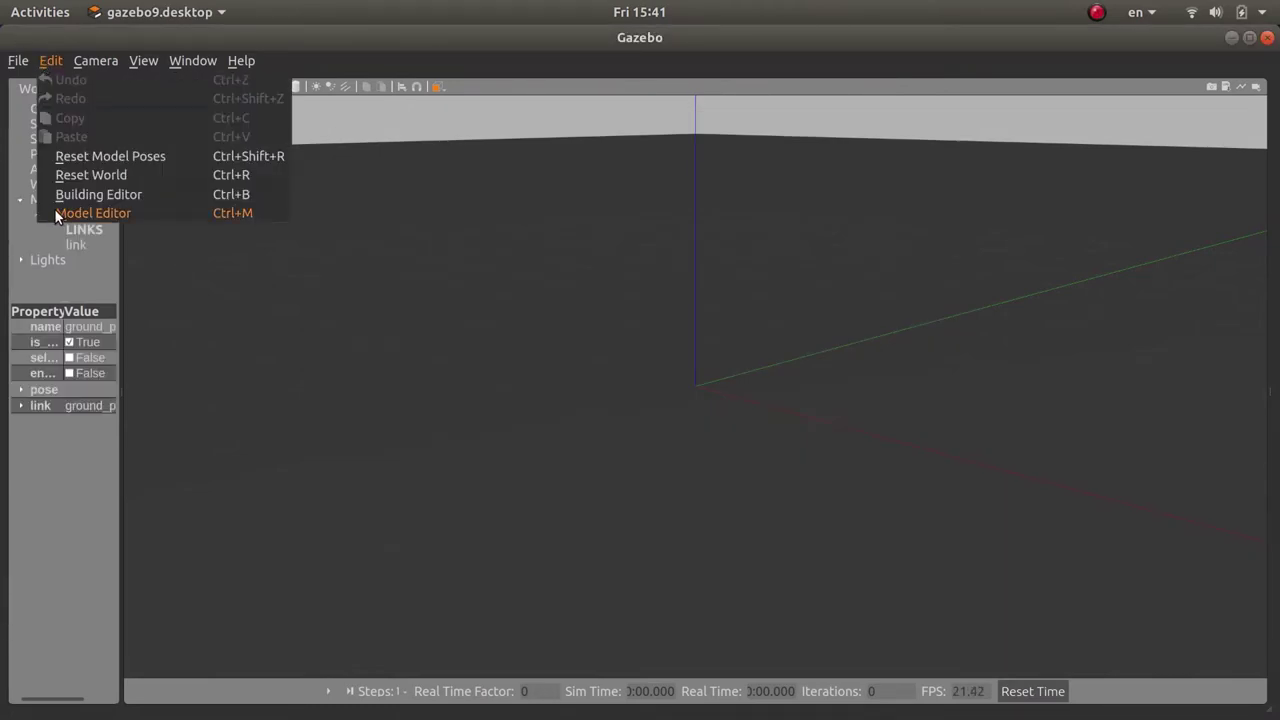
{"action": "key", "text": "ctrl+m"}
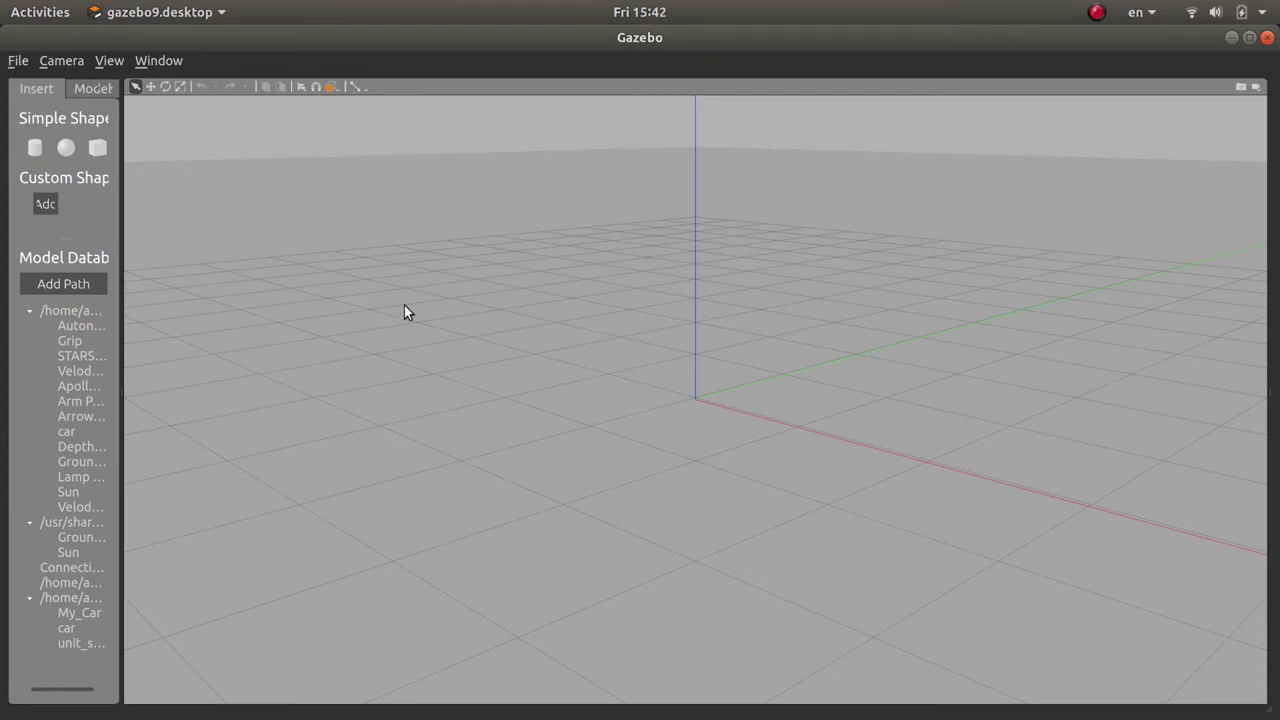
{"action": "left_click_drag", "start_coordinate": [121, 392], "coordinate": [184, 387]}
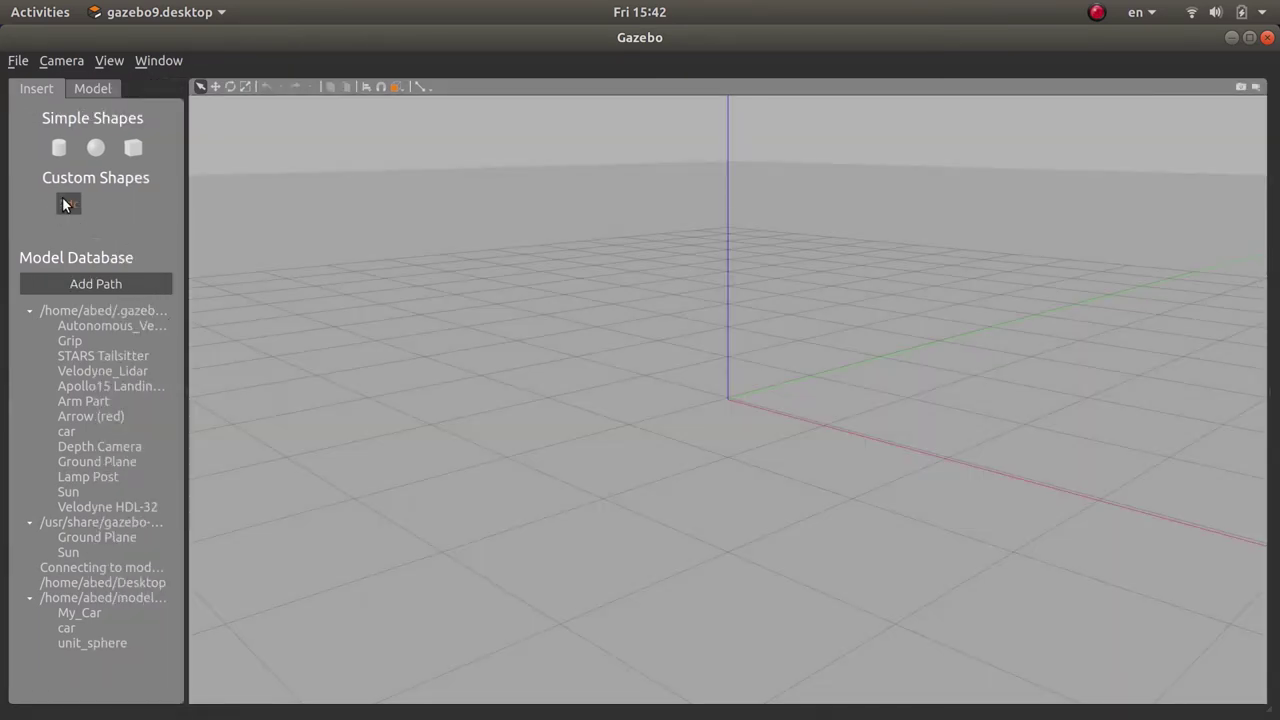
{"action": "left_click", "coordinate": [67, 204]}
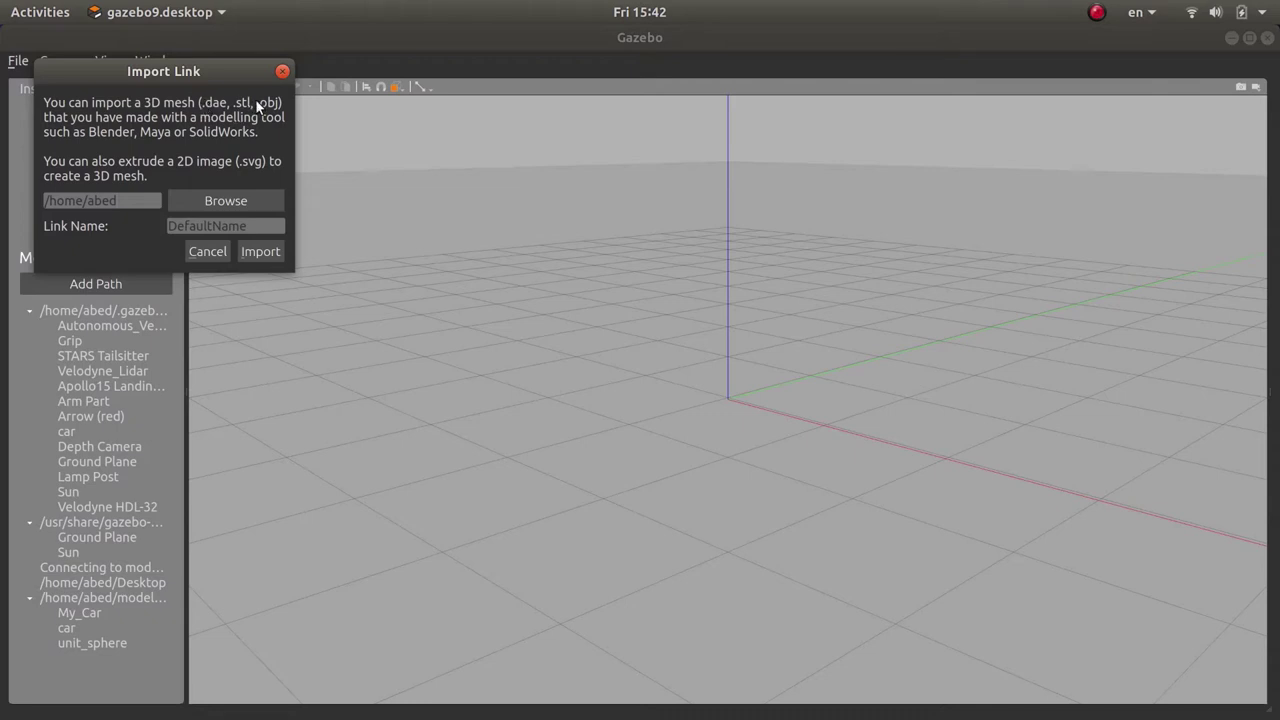
{"action": "left_click", "coordinate": [282, 71]}
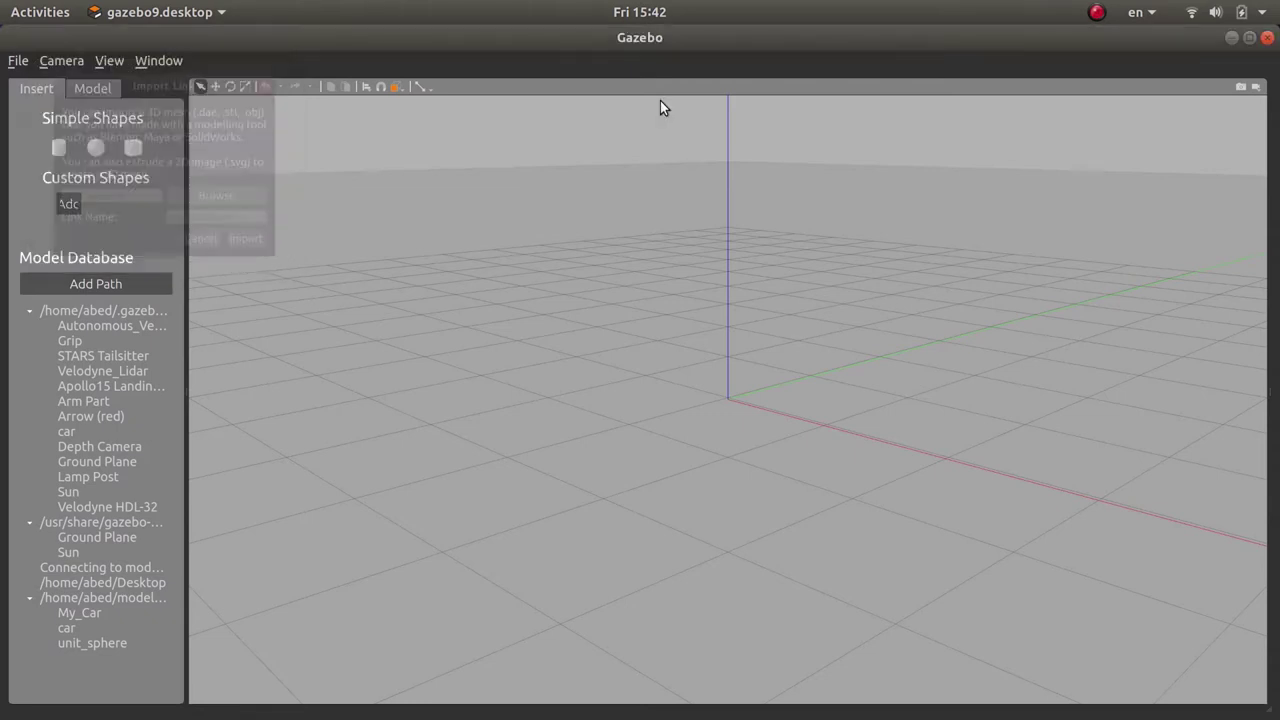
Step: Close Gazebo and the terminal to return to the desktop
{"action": "left_click", "coordinate": [1266, 38]}
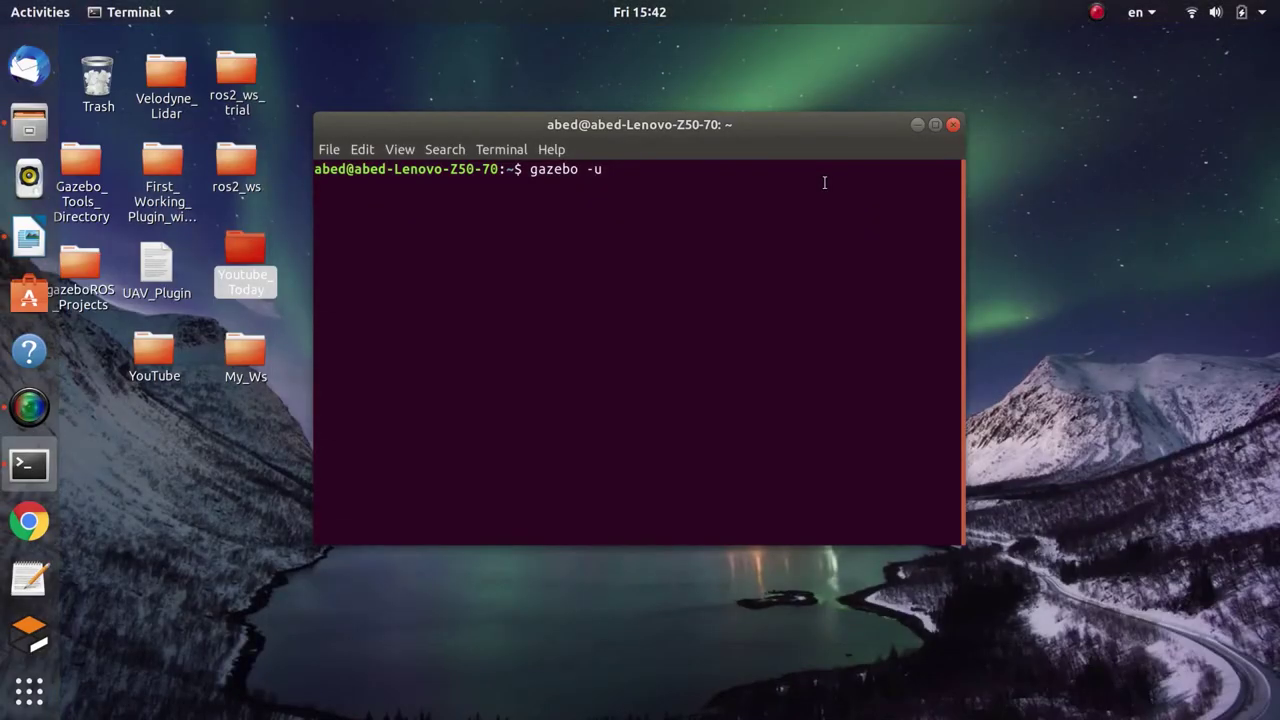
{"action": "left_click", "coordinate": [953, 125]}
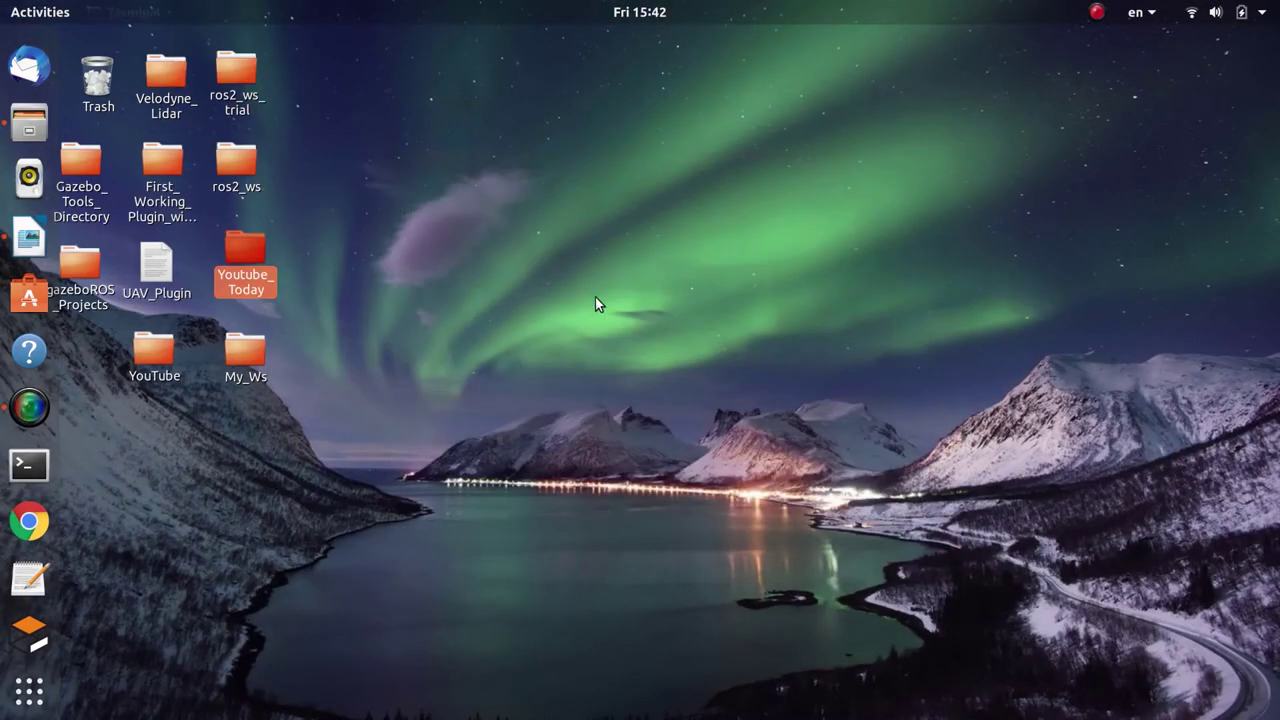
{"action": "left_click", "coordinate": [354, 372]}
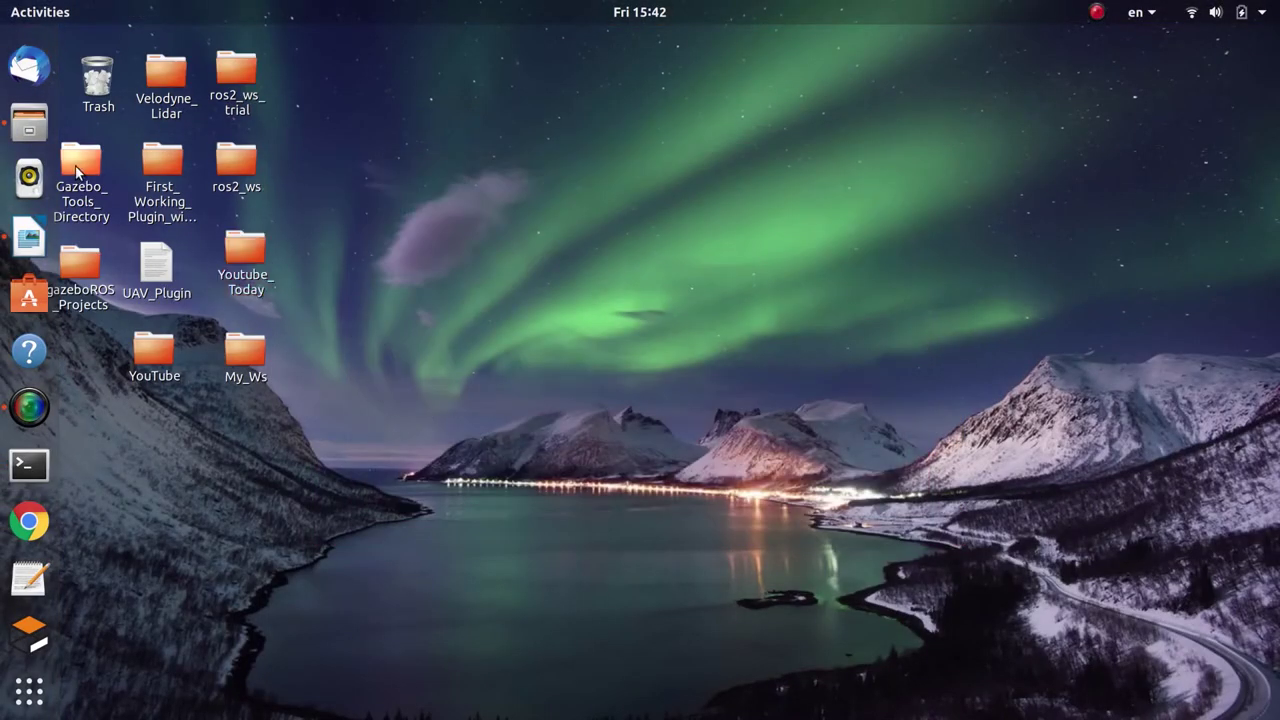
Step: Open Car_Files_Conversion.odp from the Youtube_Today folder, review the file conversion flowchart, and close the presentation
{"action": "left_click", "coordinate": [29, 128]}
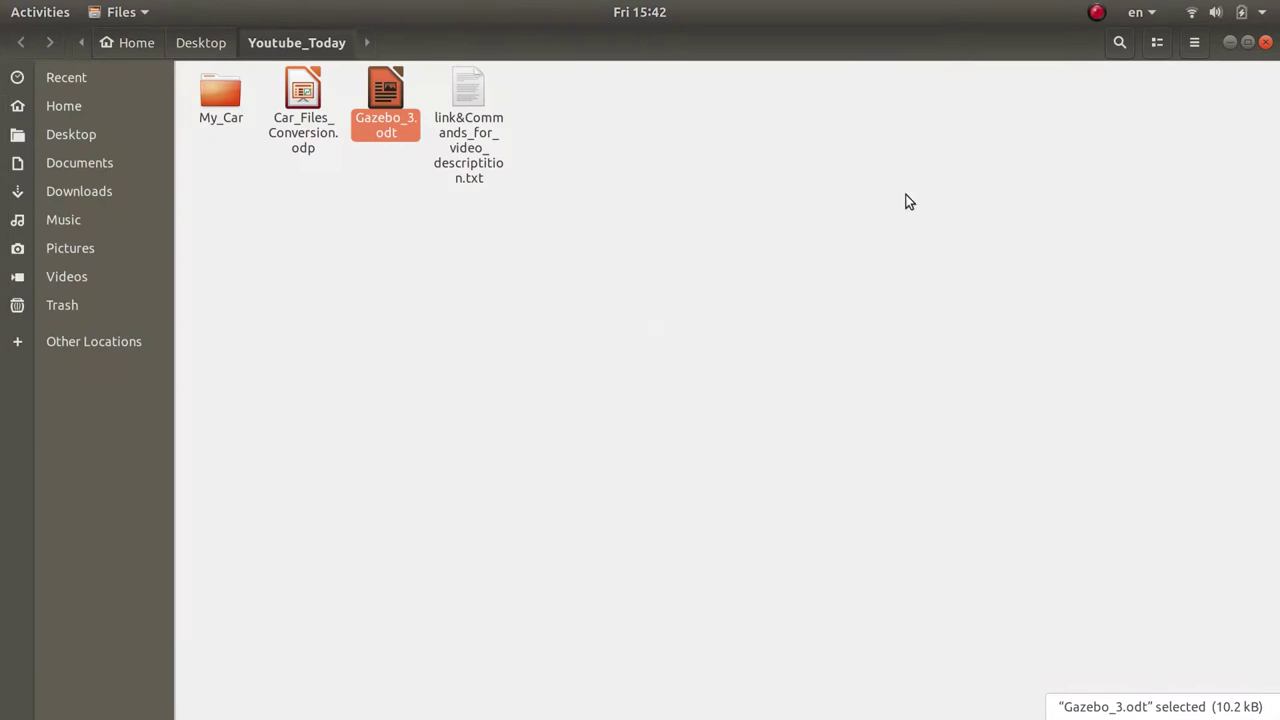
{"action": "double_click", "coordinate": [321, 109]}
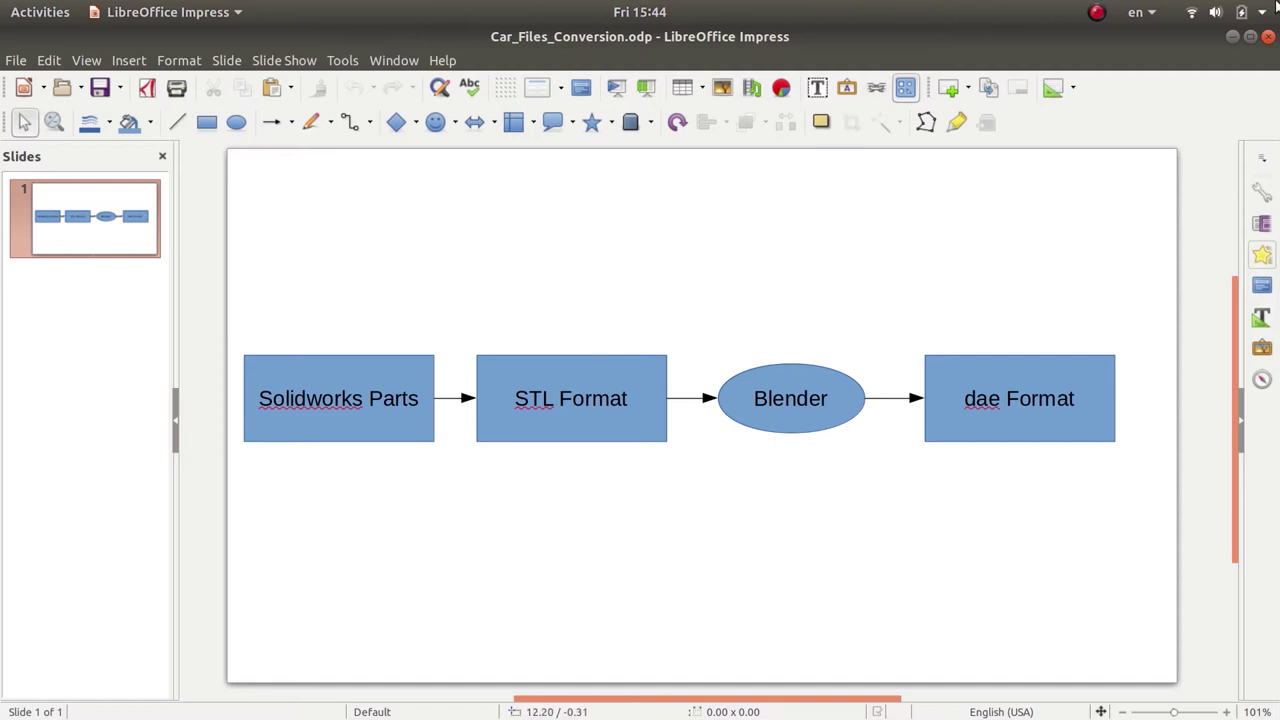
{"action": "left_click", "coordinate": [1268, 36]}
Step: Examine the SolidWorks and STL part files in the My_Car folder and close the file manager
{"action": "left_click_drag", "start_coordinate": [509, 371], "coordinate": [413, 270]}
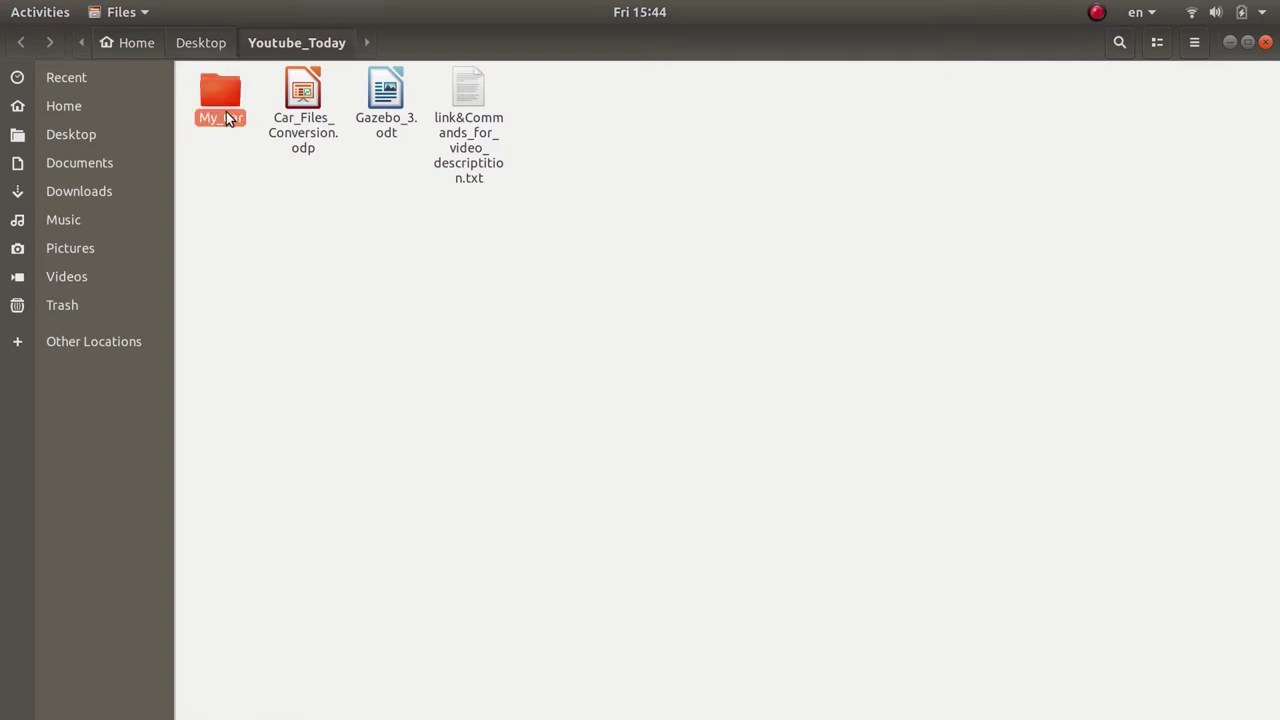
{"action": "double_click", "coordinate": [224, 112]}
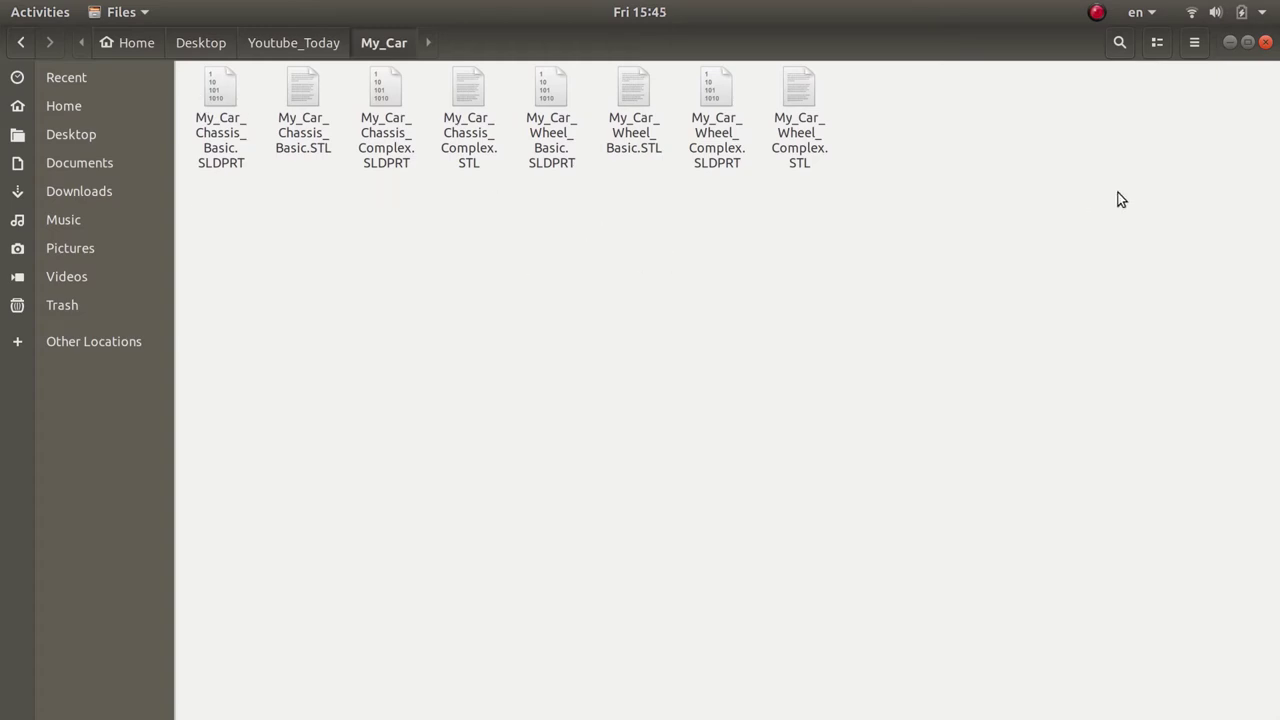
{"action": "left_click", "coordinate": [1265, 42]}
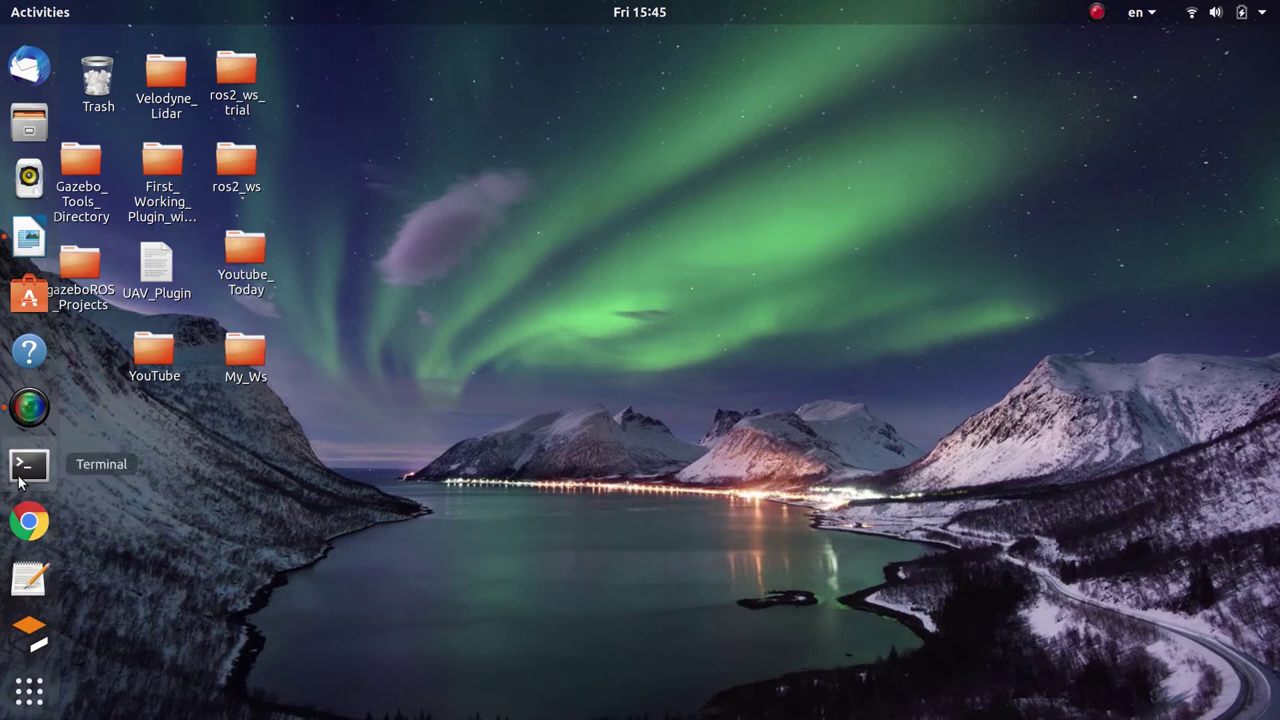
Step: Visit blender.org in Chrome, view the Blender 2.90.1 download page, and close the browser
{"action": "left_click", "coordinate": [29, 520]}
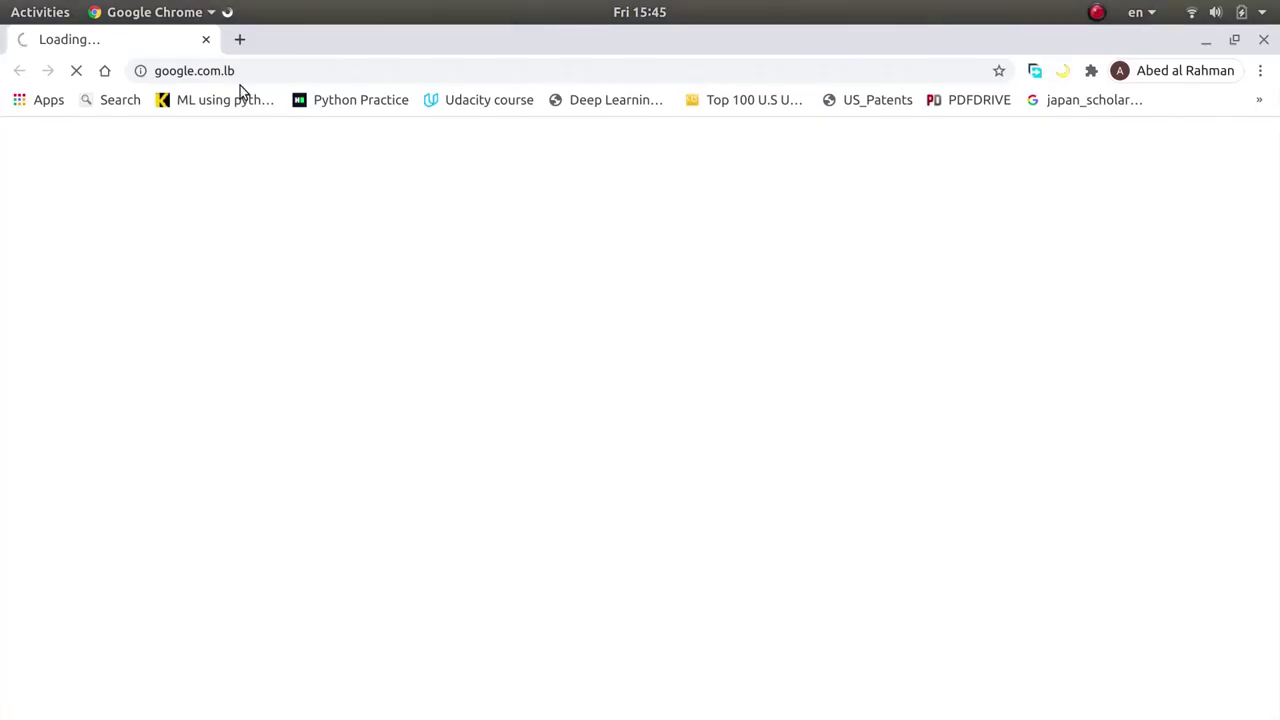
{"action": "left_click", "coordinate": [234, 72]}
{"action": "type", "text": "blend"}
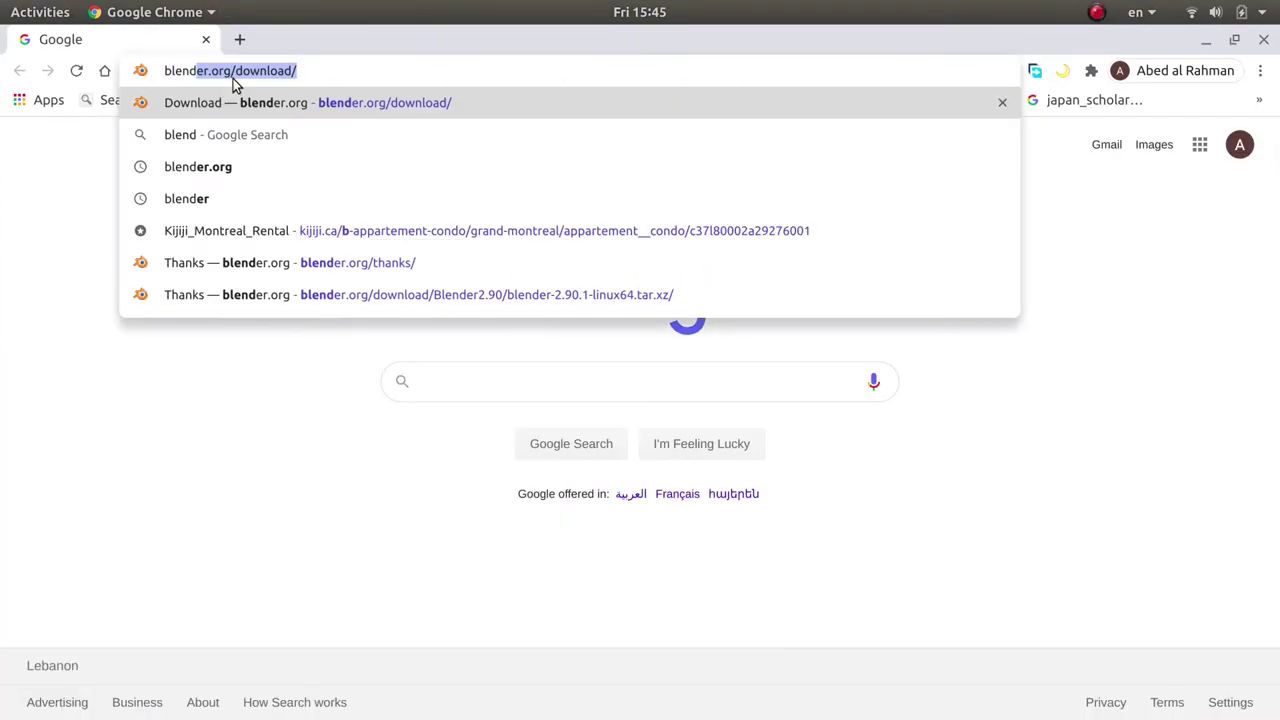
{"action": "type", "text": "er.org"}
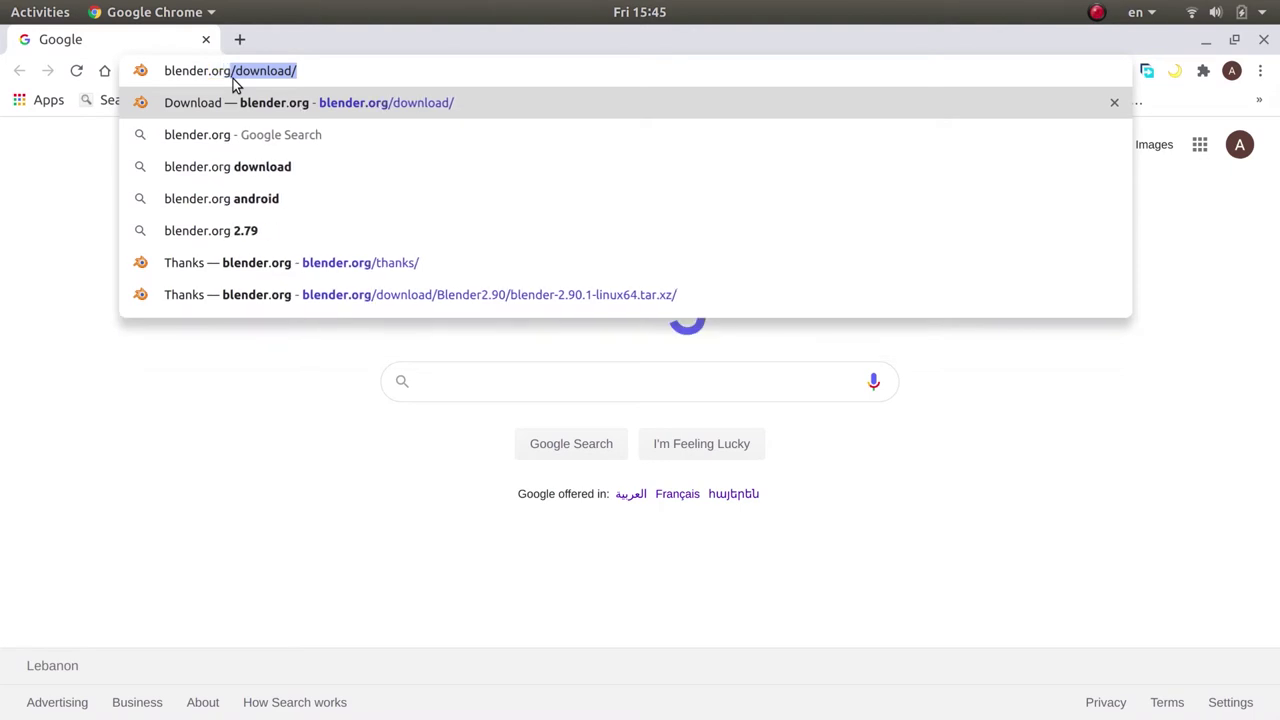
{"action": "key", "text": "Delete"}
{"action": "key", "text": "Return"}
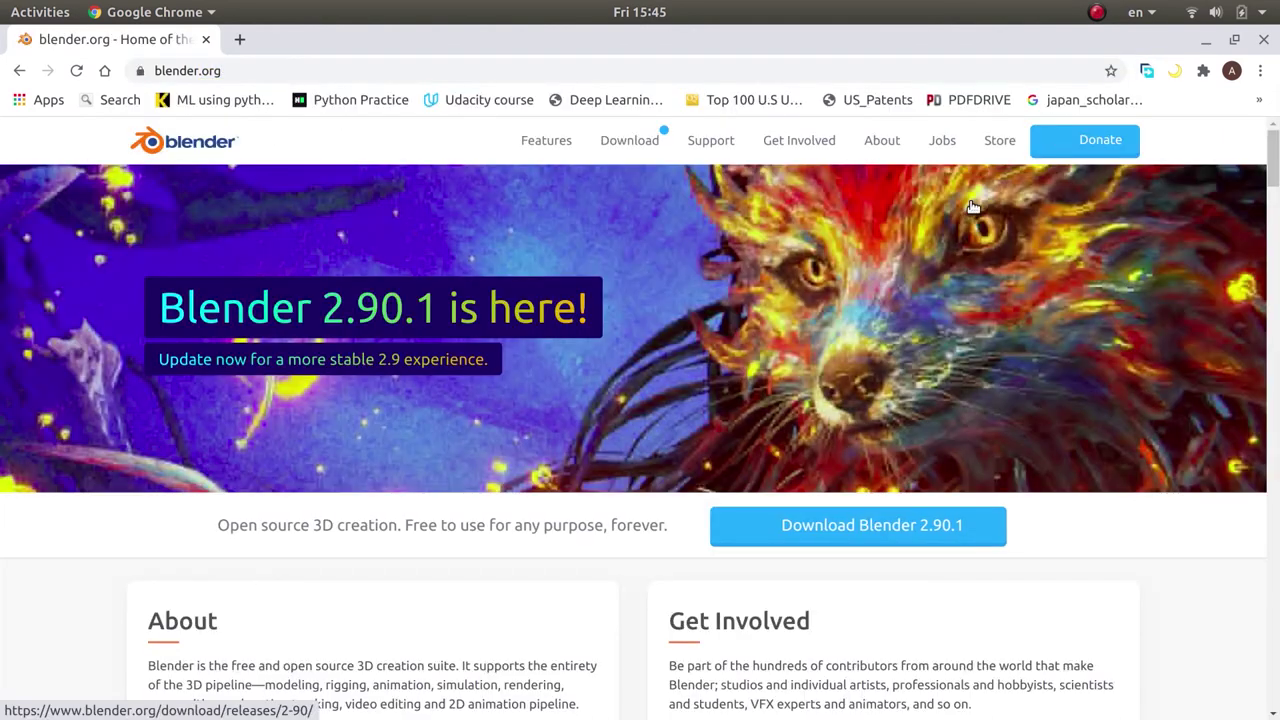
{"action": "left_click", "coordinate": [641, 152]}
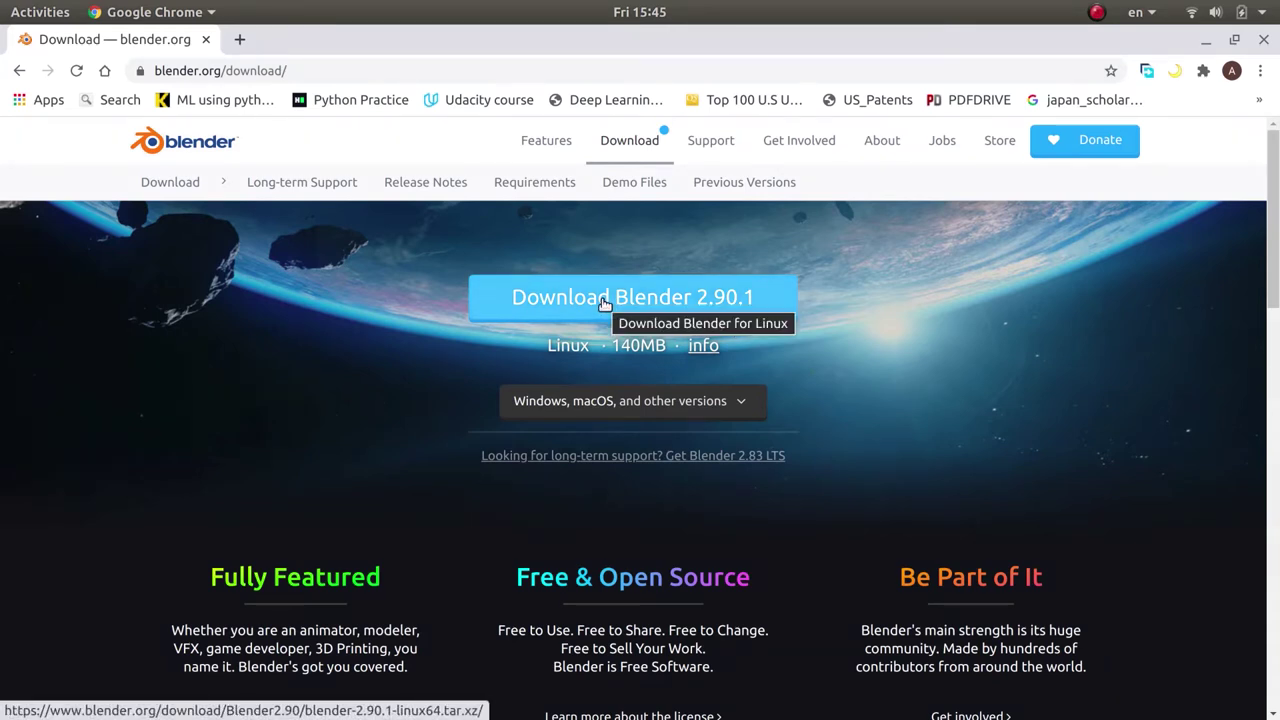
{"action": "left_click", "coordinate": [1262, 42]}
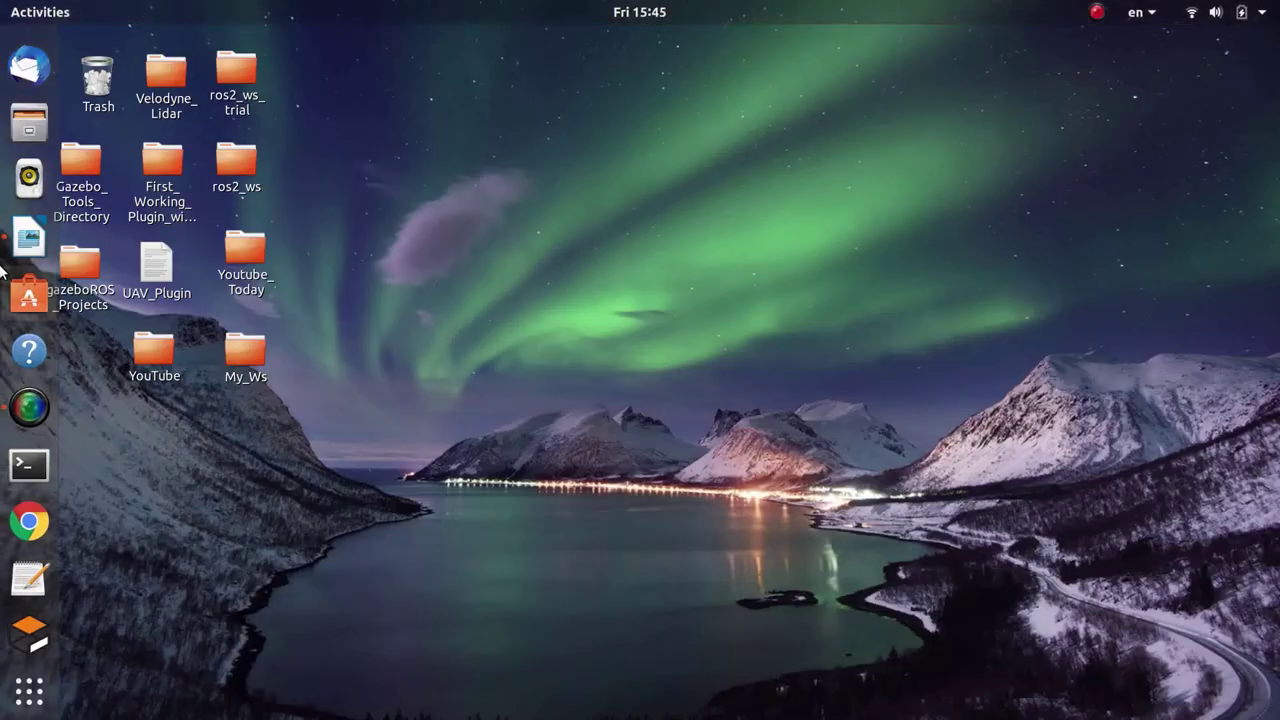
Step: Examine the extracted blender-2.90.1-linux64 folder in Downloads and close the file manager
{"action": "left_click", "coordinate": [15, 150]}
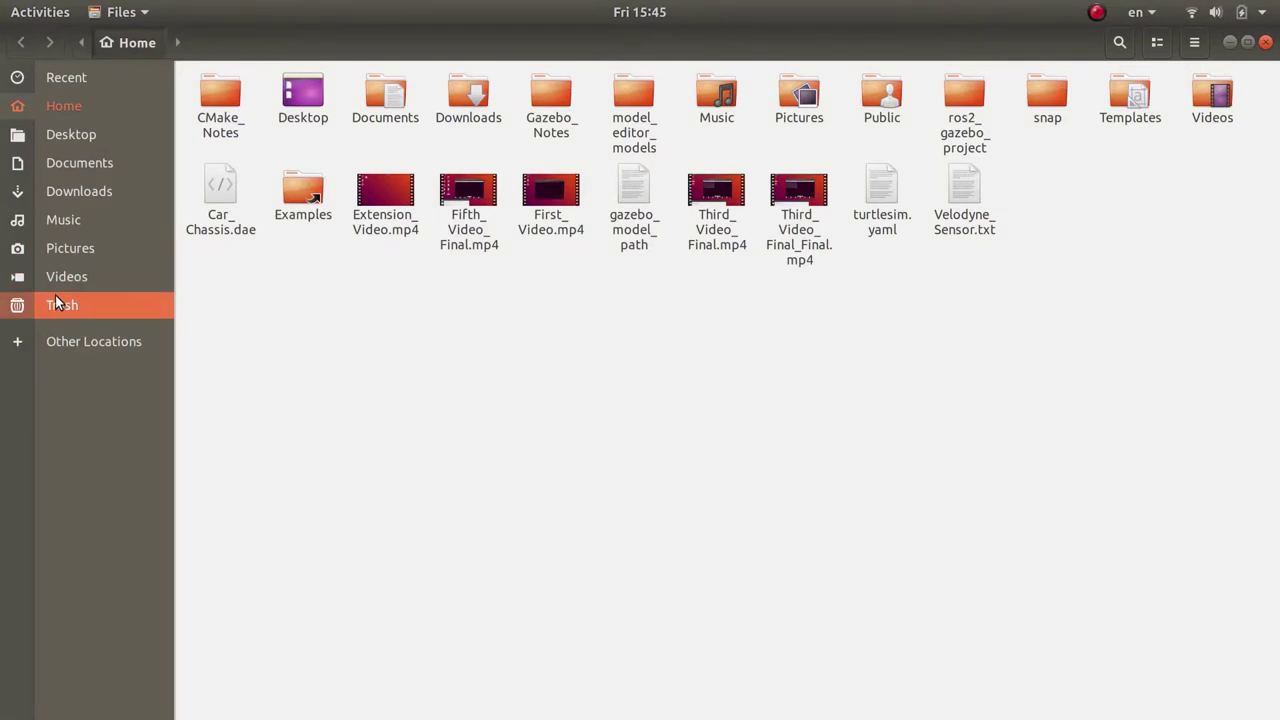
{"action": "left_click", "coordinate": [50, 197]}
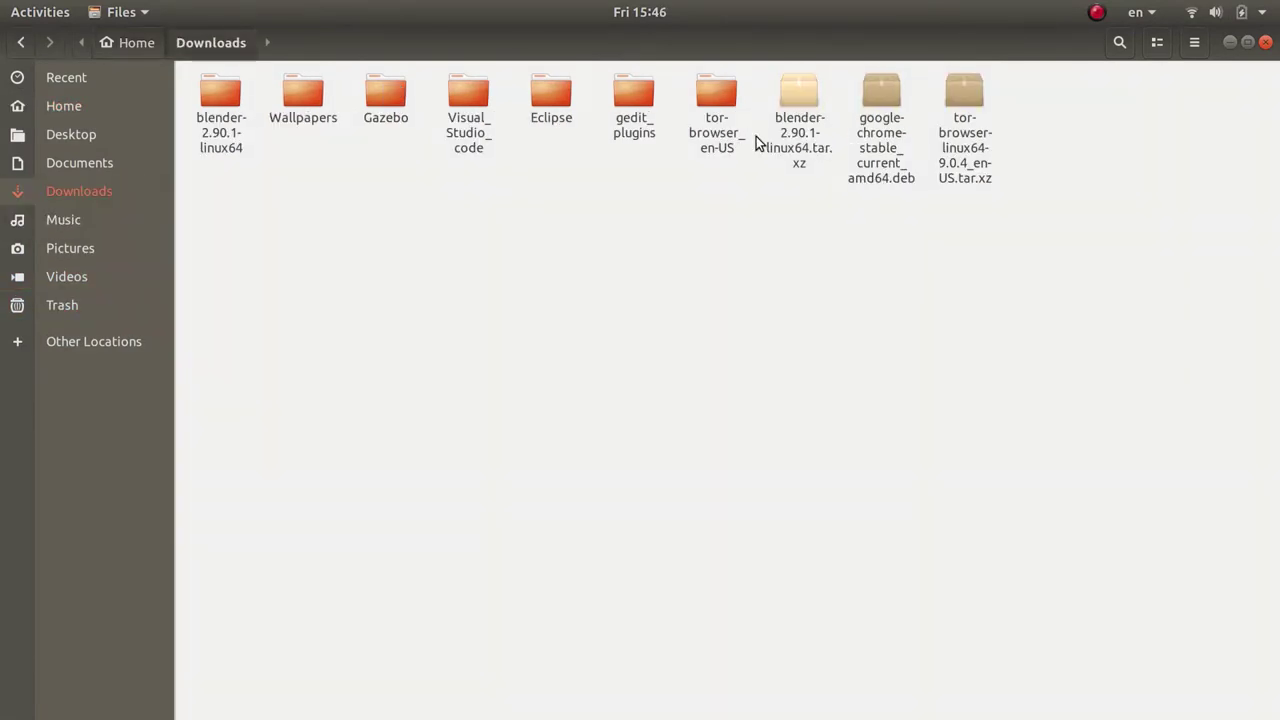
{"action": "double_click", "coordinate": [236, 121]}
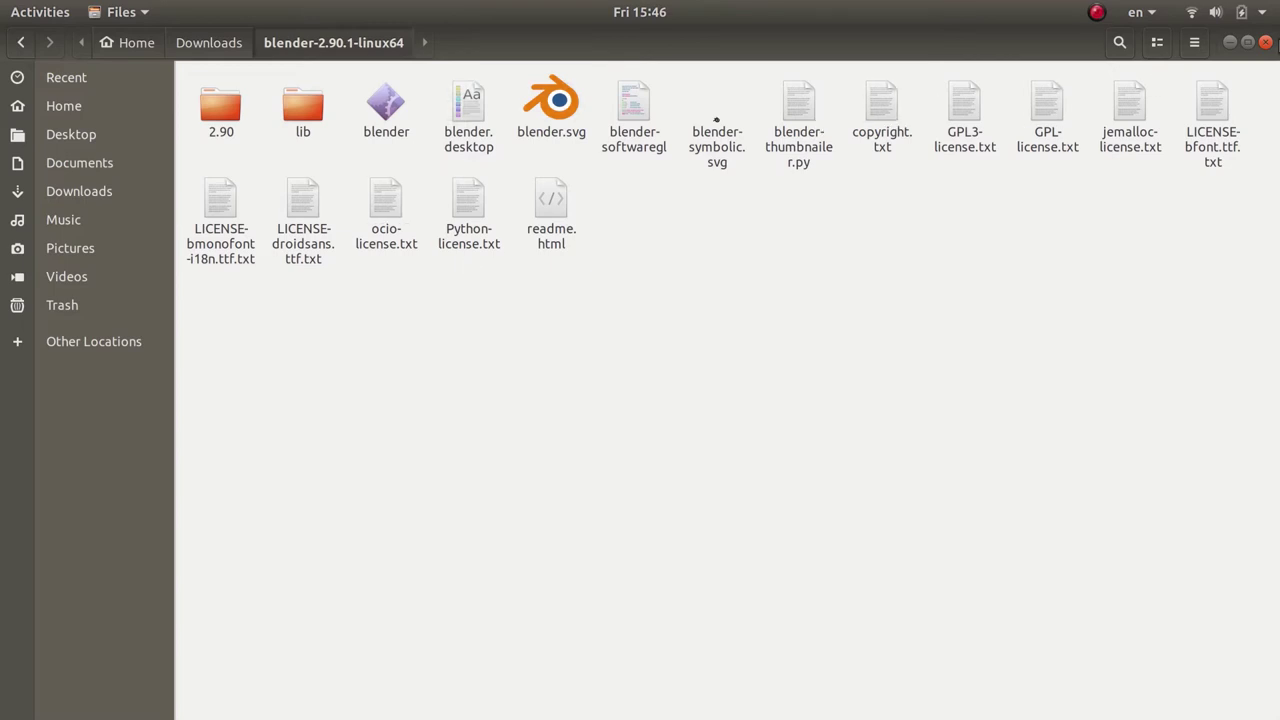
{"action": "left_click", "coordinate": [1265, 44]}
Step: Search the installed applications for blender and launch Blender
{"action": "left_click", "coordinate": [29, 690]}
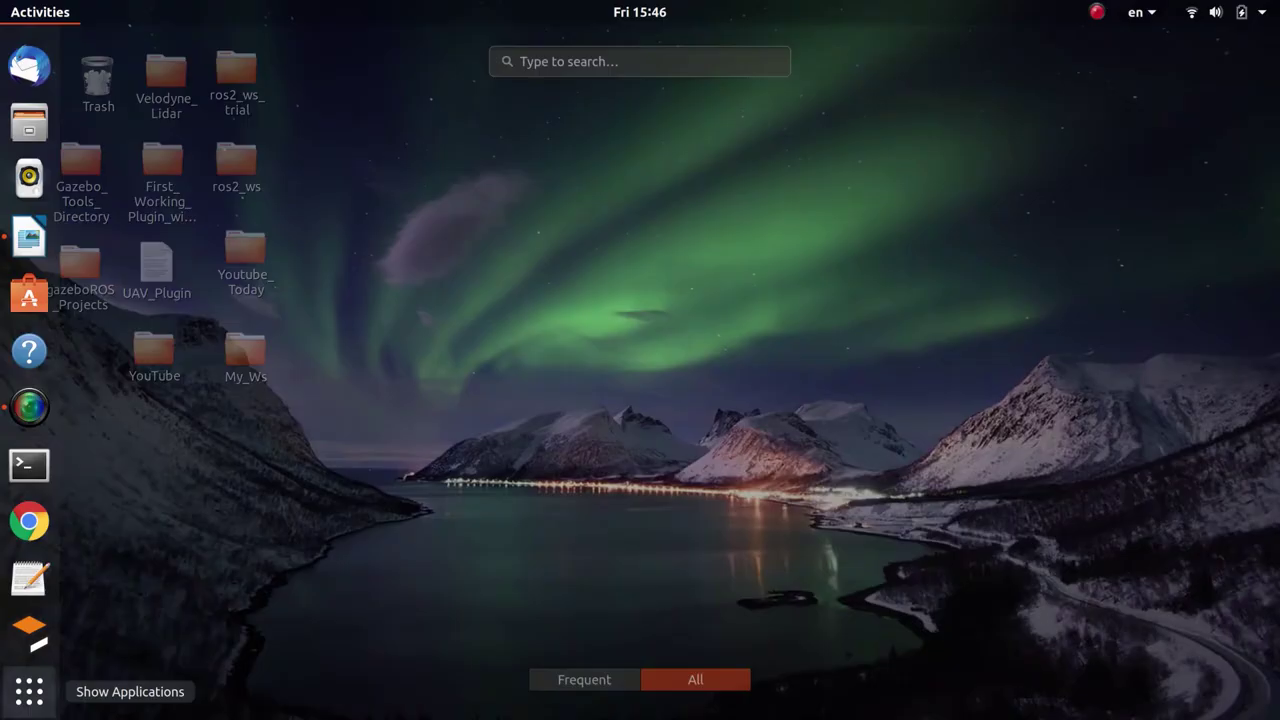
{"action": "type", "text": "bledne"}
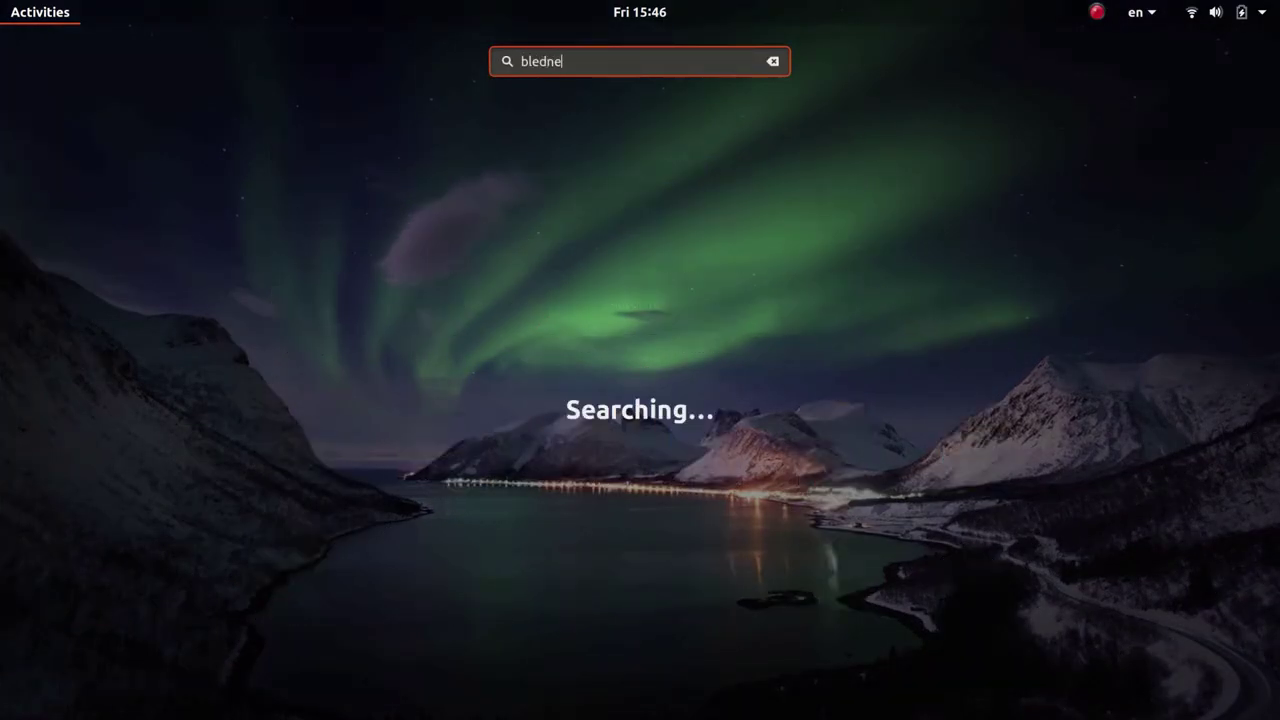
{"action": "key", "text": "BackSpace"}
{"action": "key", "text": "BackSpace"}
{"action": "key", "text": "BackSpace"}
{"action": "type", "text": "nder"}
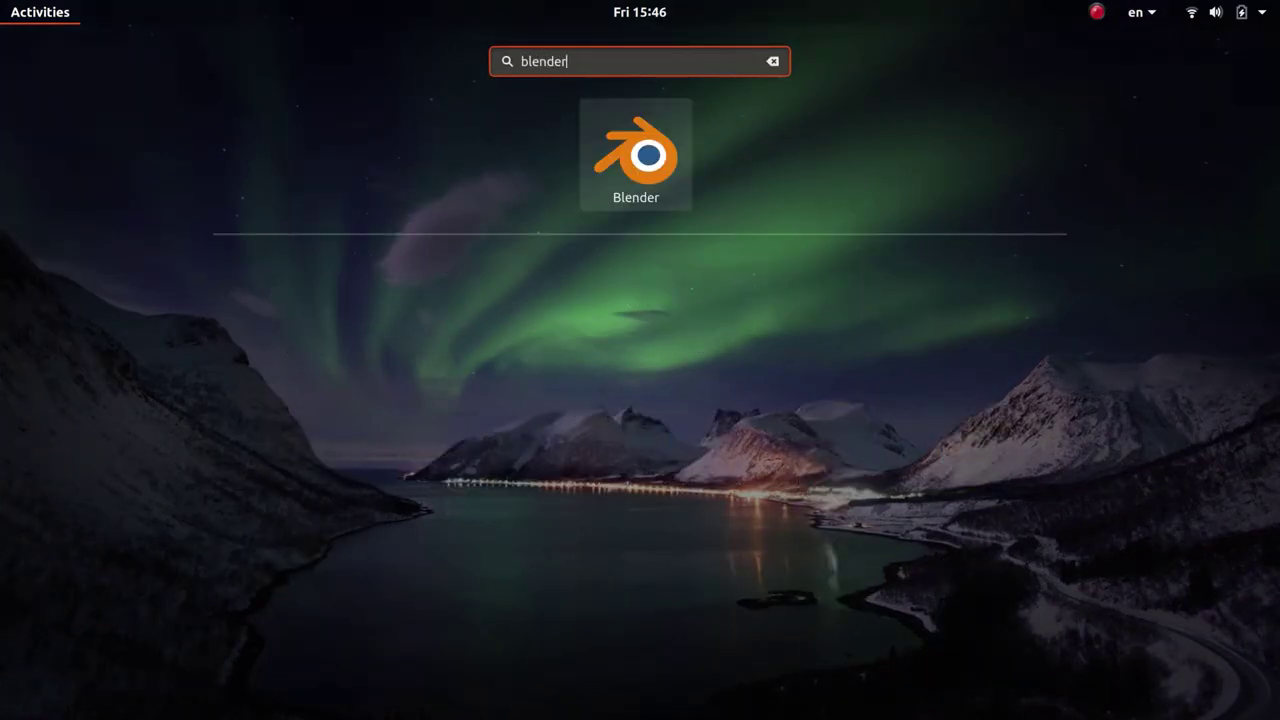
{"action": "key", "text": "Return"}
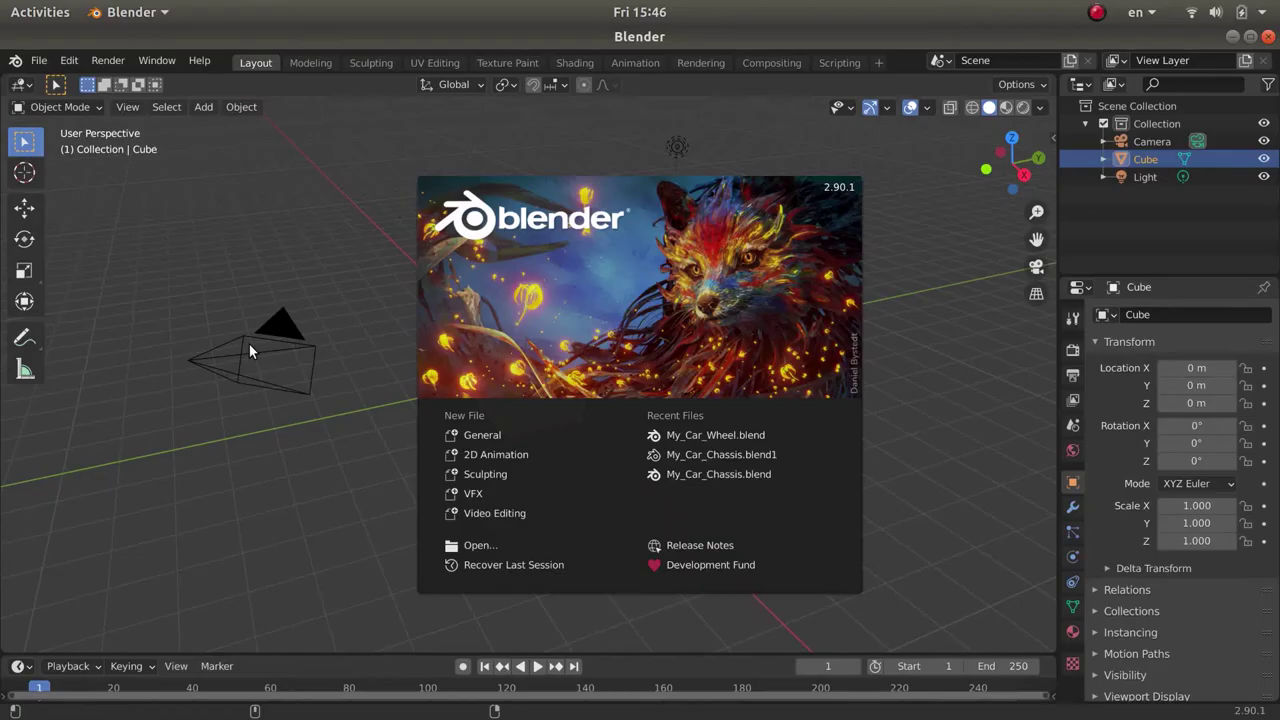
Step: Dismiss the splash screen and delete the default cube from the scene
{"action": "left_click", "coordinate": [330, 217]}
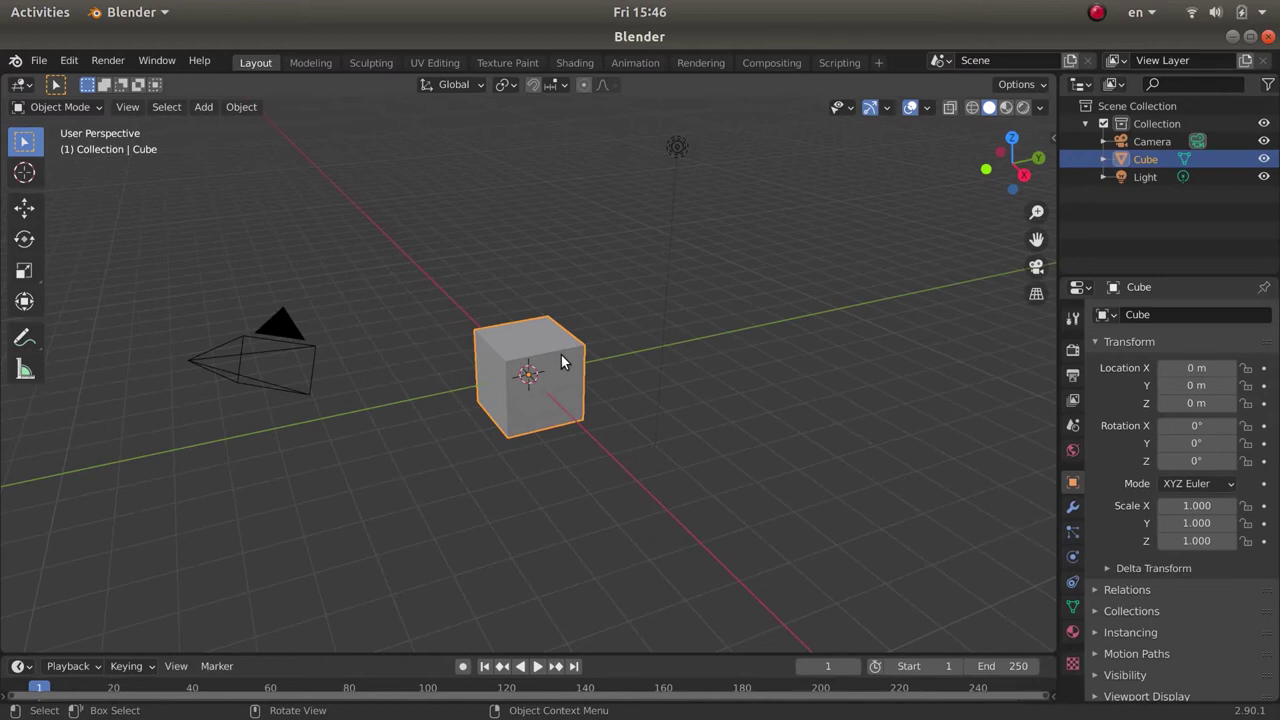
{"action": "key", "text": "Delete"}
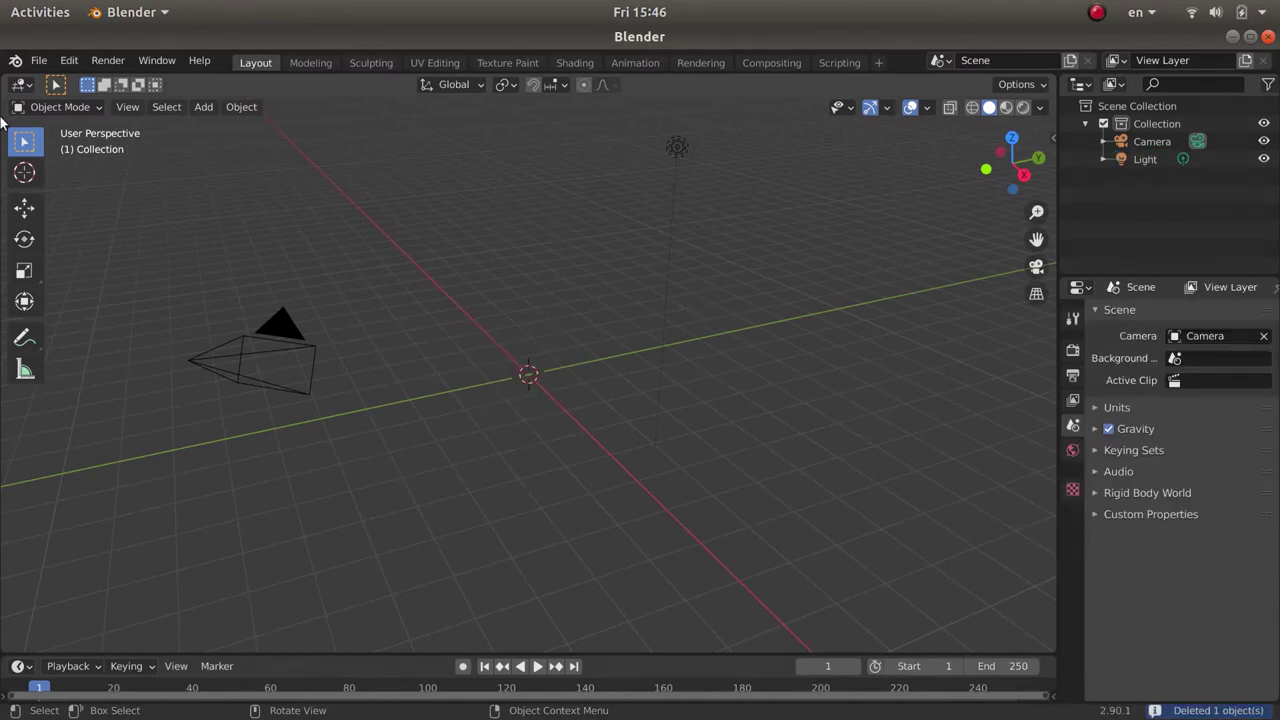
Step: Import My_Car_Chassis_Basic.STL from the Desktop/Youtube_Today/My_Car folder as an STL mesh
{"action": "left_click", "coordinate": [38, 60]}
{"action": "mouse_move", "coordinate": [77, 305]}
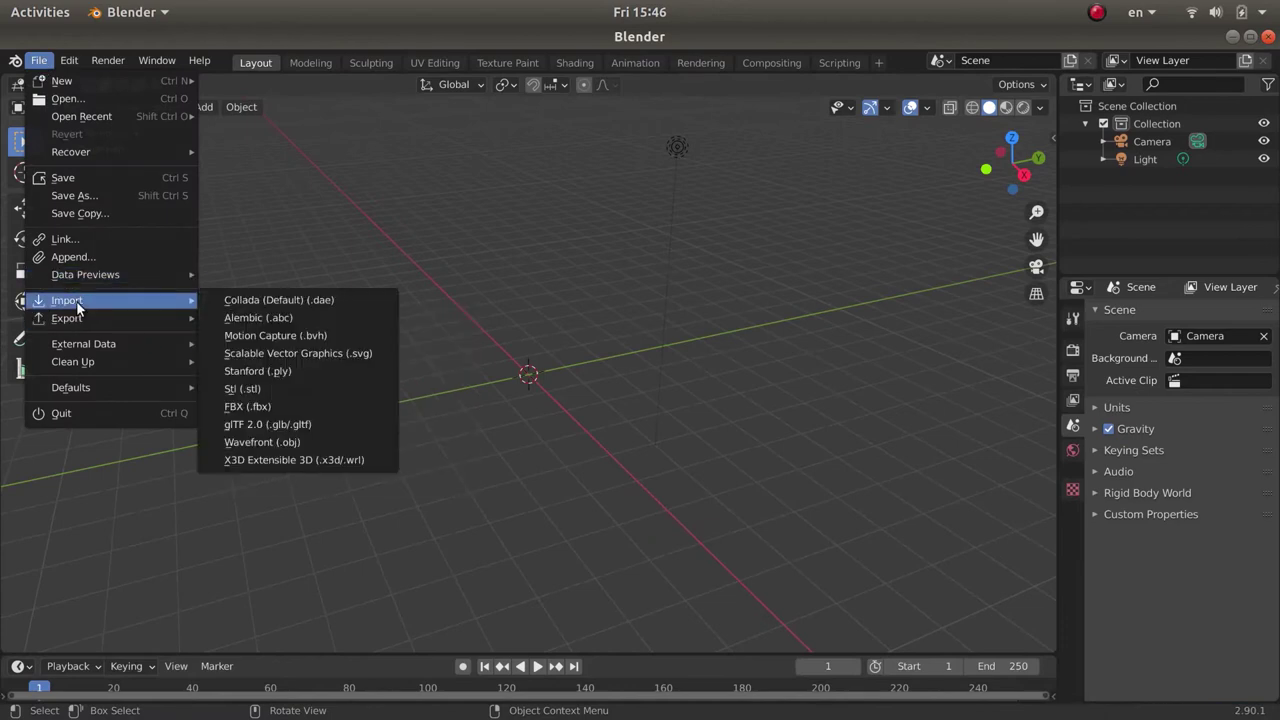
{"action": "left_click", "coordinate": [238, 388]}
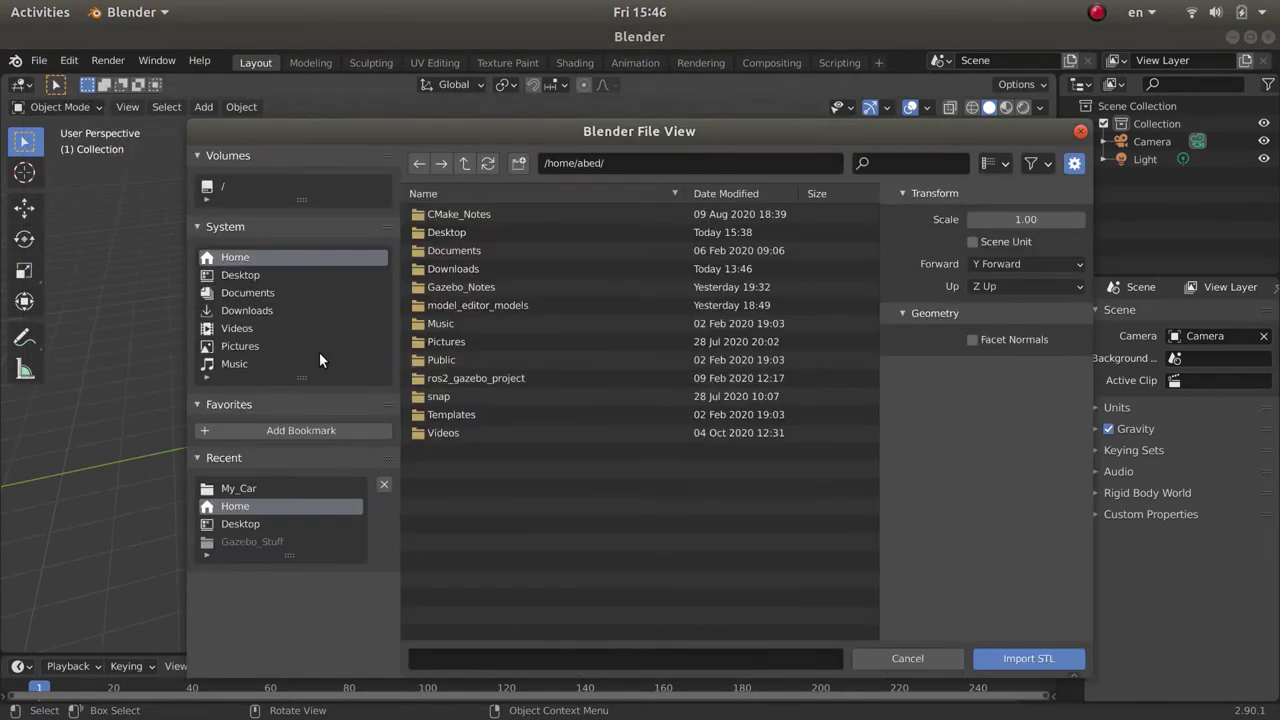
{"action": "left_click", "coordinate": [241, 277]}
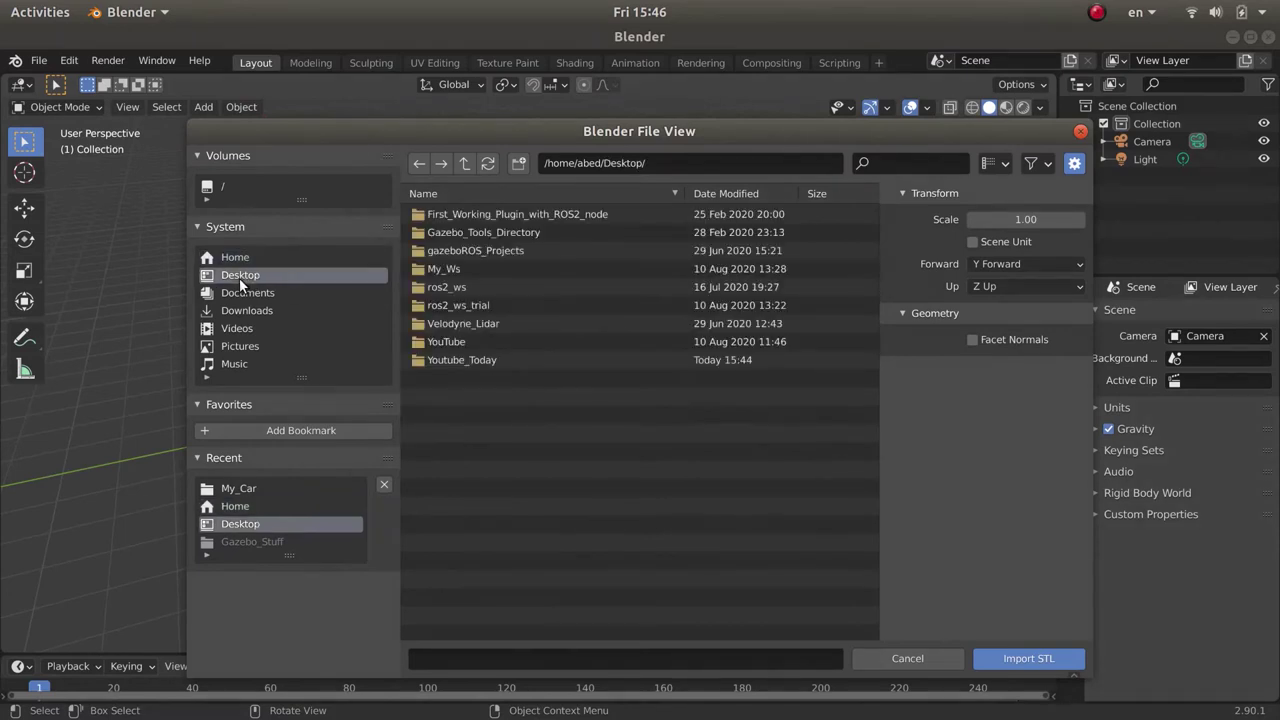
{"action": "double_click", "coordinate": [447, 360]}
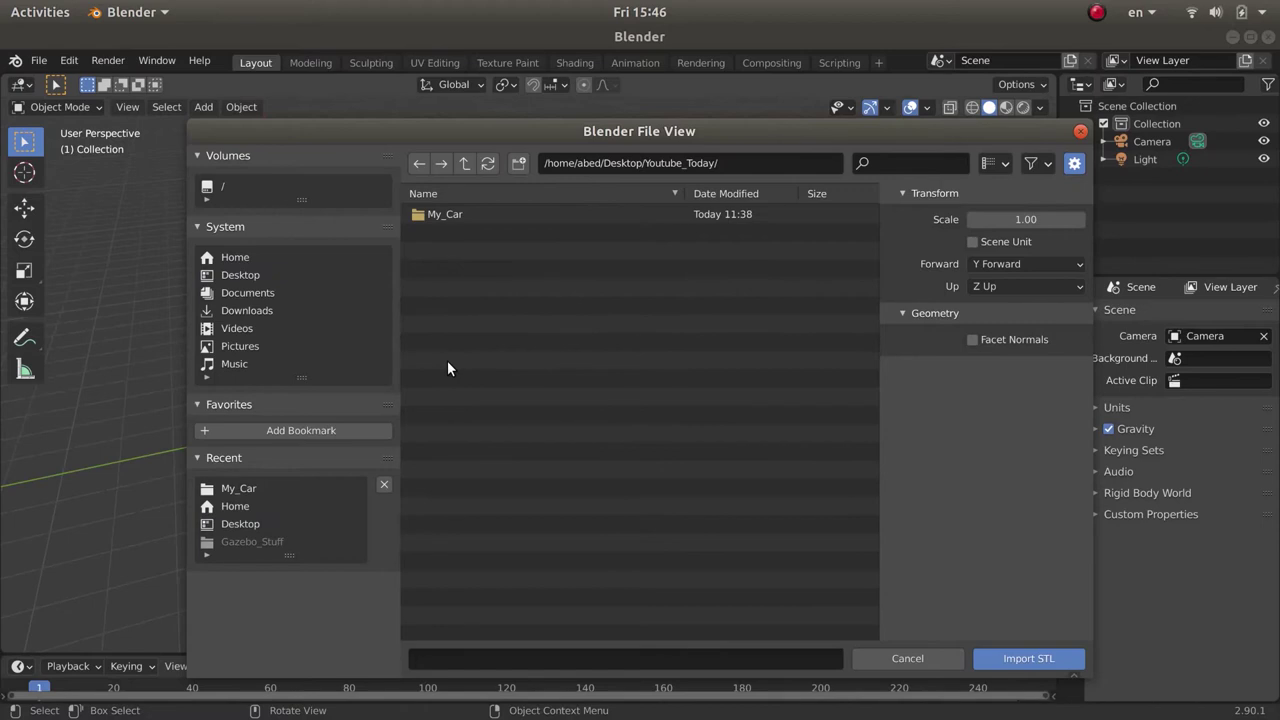
{"action": "double_click", "coordinate": [446, 214]}
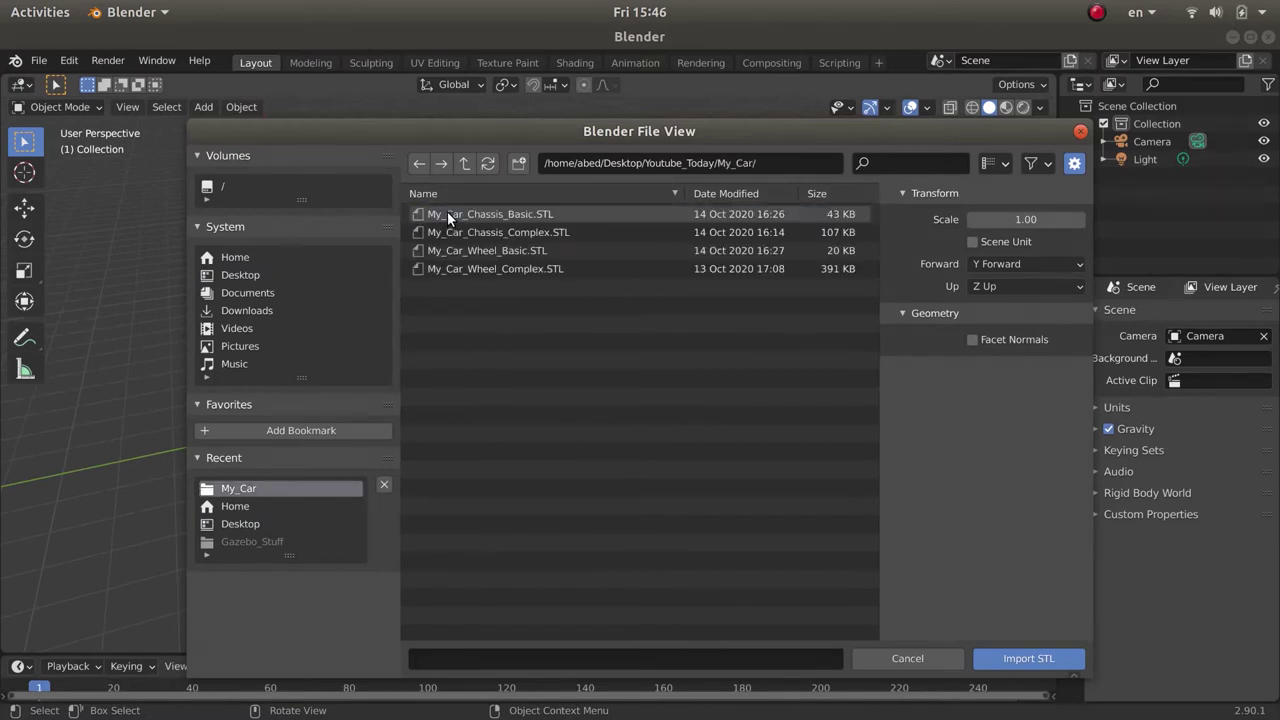
{"action": "left_click", "coordinate": [466, 215]}
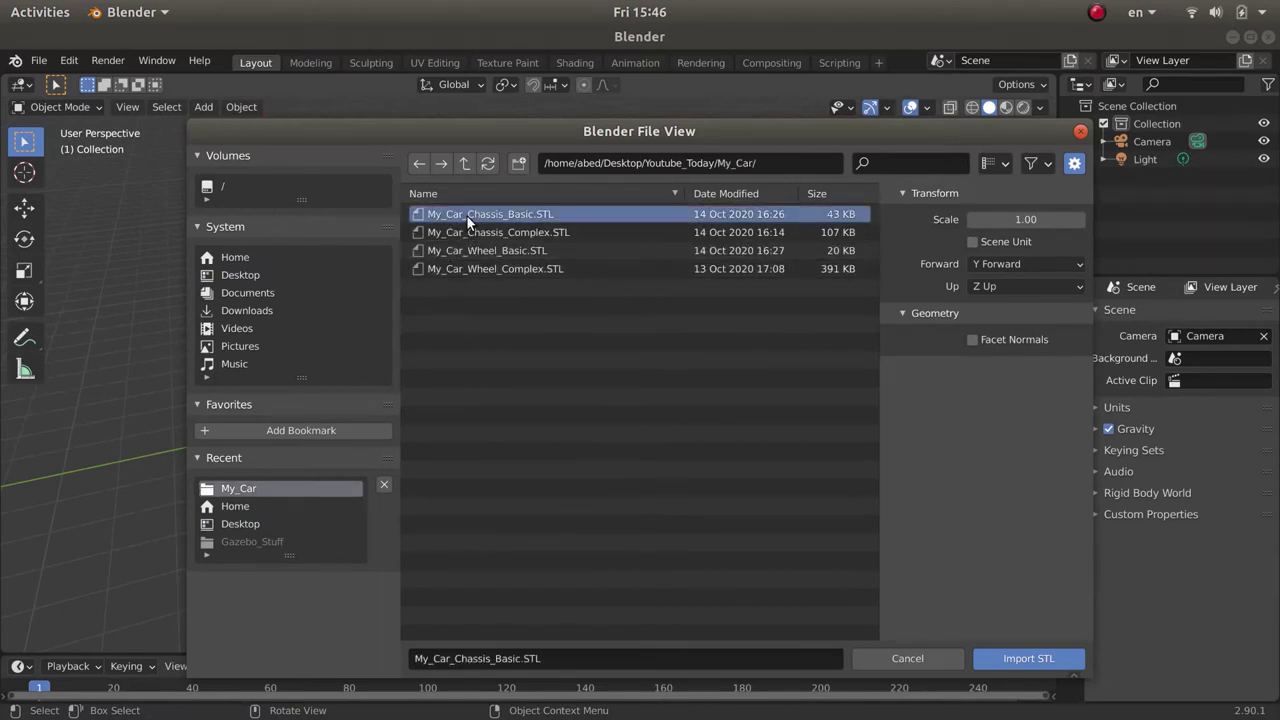
{"action": "left_click", "coordinate": [996, 662]}
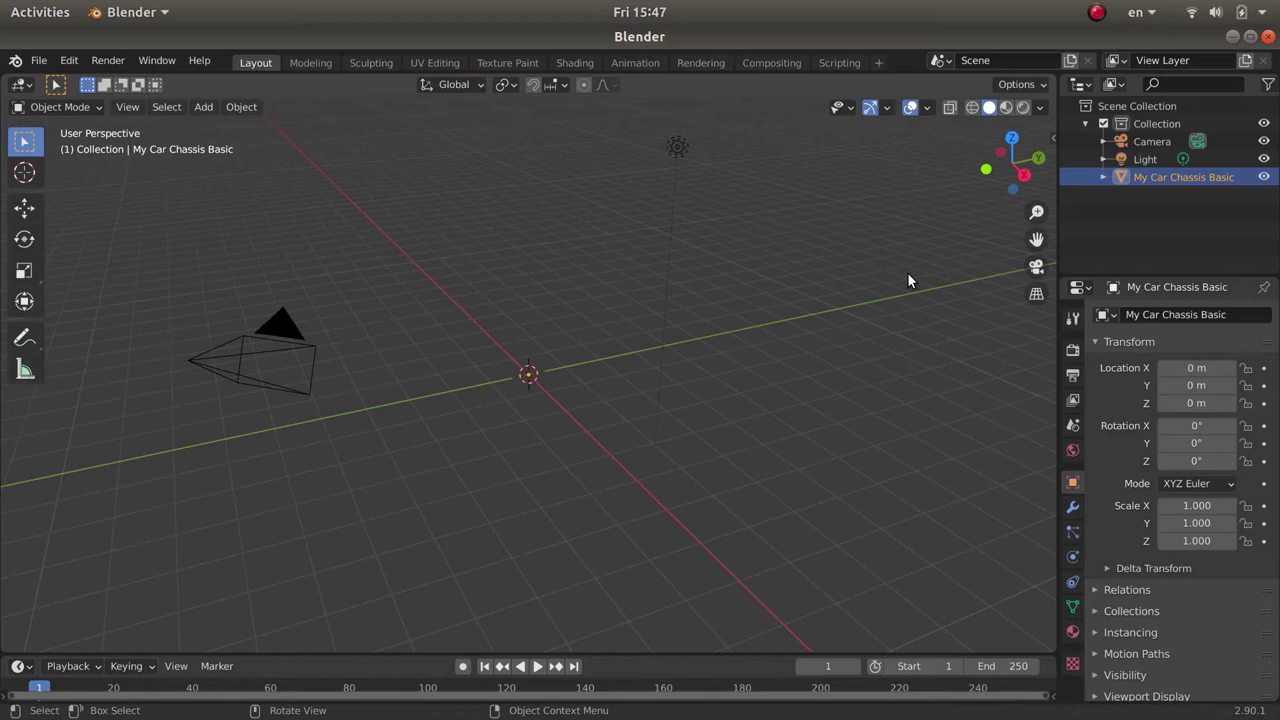
Step: Divide the imported chassis's X, Y and Z scale by 1000, giving 0.001 on each axis
{"action": "key", "text": "n"}
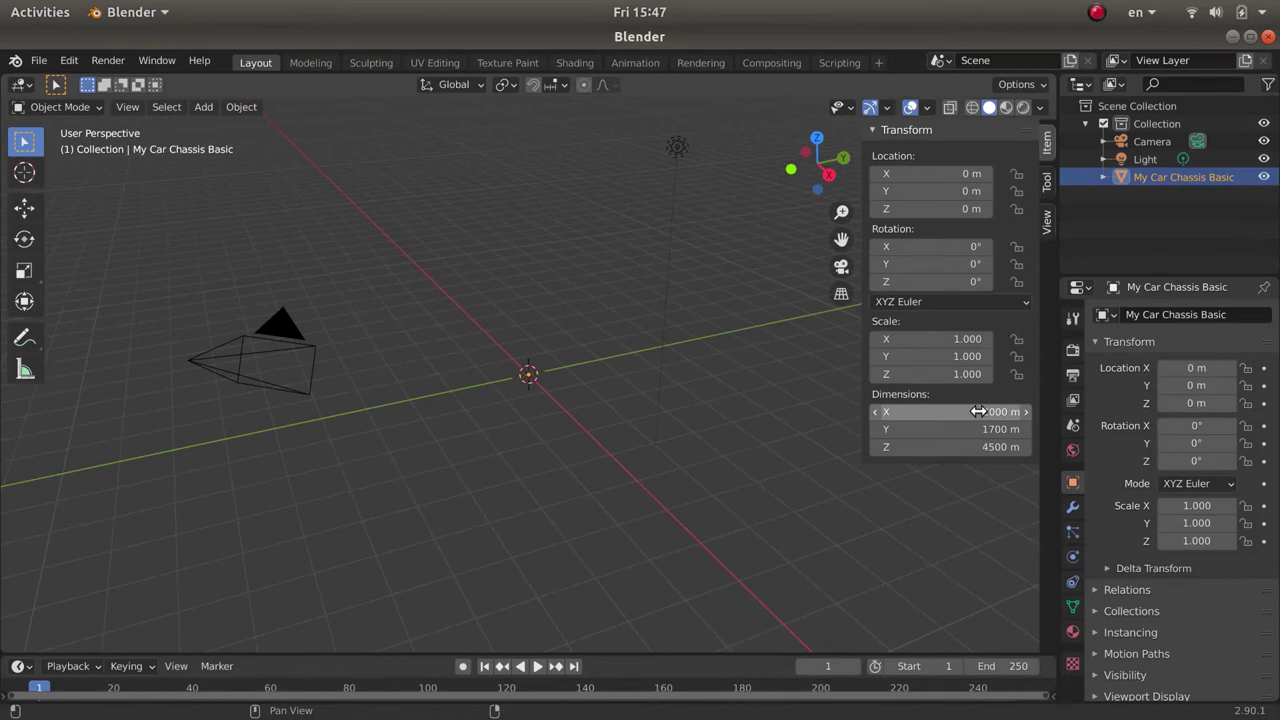
{"action": "left_click", "coordinate": [942, 343]}
{"action": "left_click", "coordinate": [942, 345]}
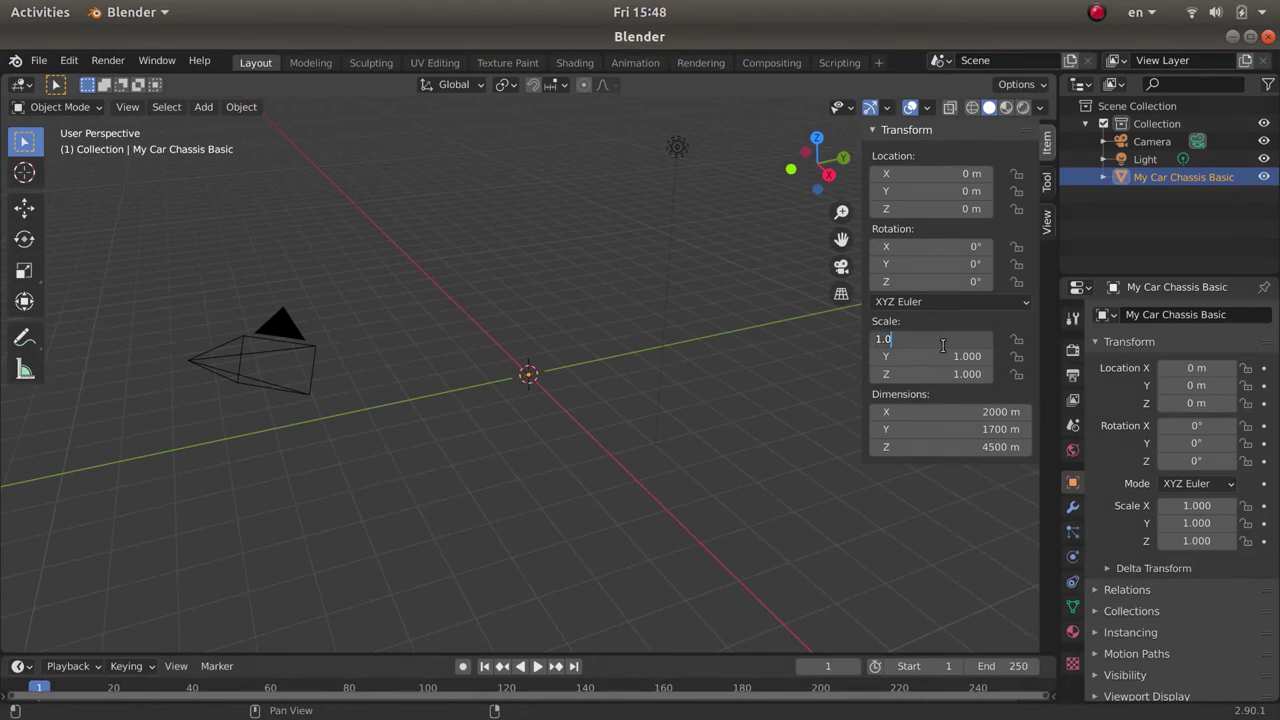
{"action": "type", "text": "/1000"}
{"action": "key", "text": "Return"}
{"action": "left_click", "coordinate": [949, 355]}
{"action": "left_click", "coordinate": [949, 354]}
{"action": "type", "text": "/1000"}
{"action": "key", "text": "Return"}
{"action": "left_click", "coordinate": [959, 376]}
{"action": "left_click", "coordinate": [959, 379]}
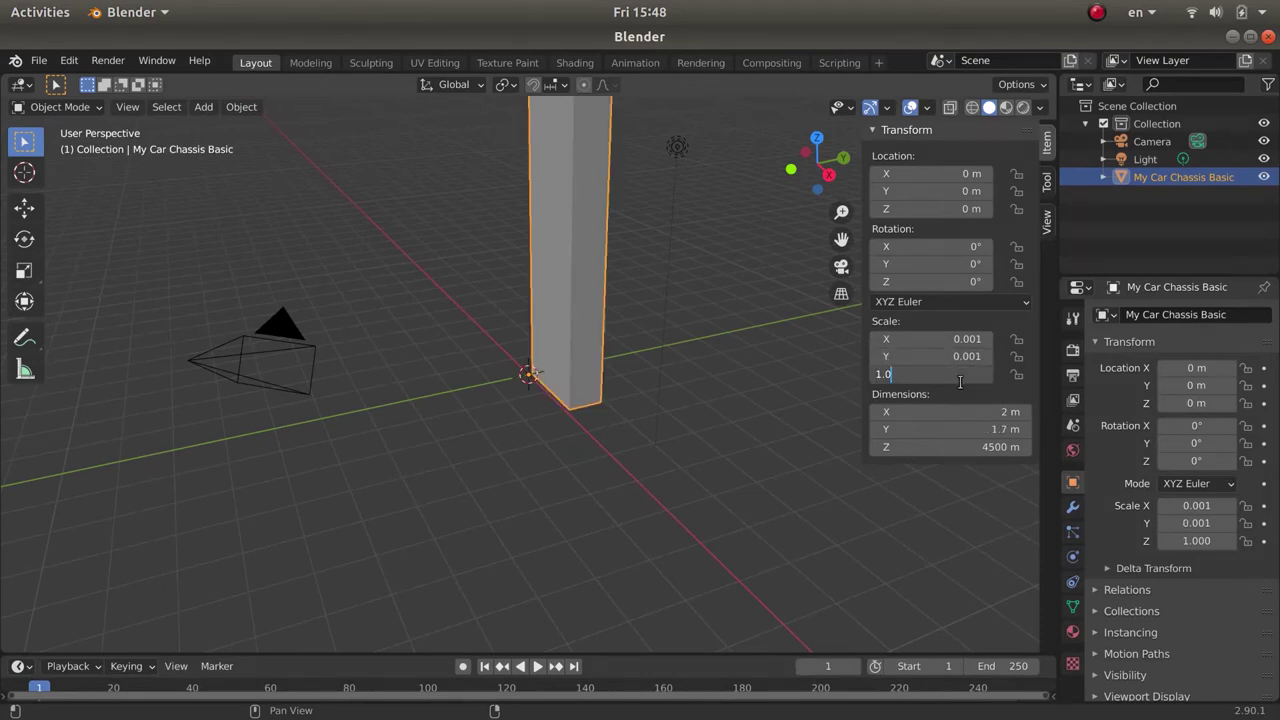
{"action": "type", "text": "/1000"}
{"action": "key", "text": "Return"}
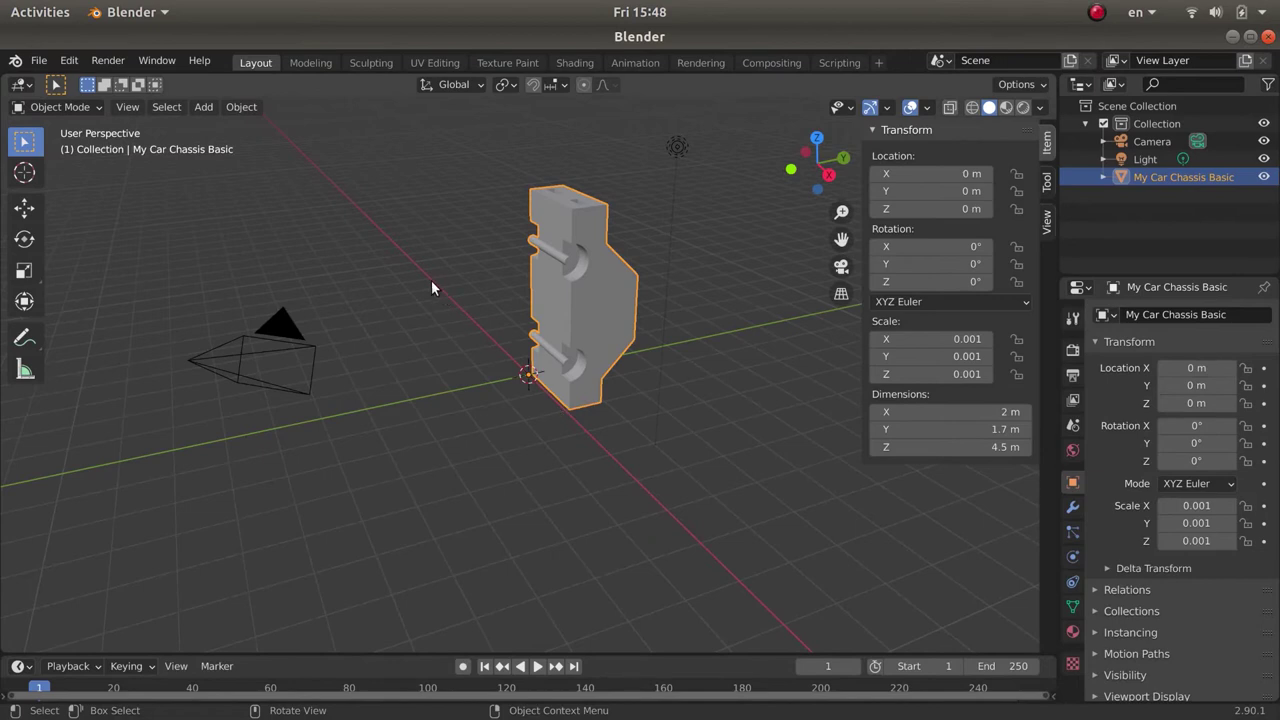
Step: Set the chassis's X rotation to 90° and hide the transform values in the viewport
{"action": "left_click", "coordinate": [965, 247]}
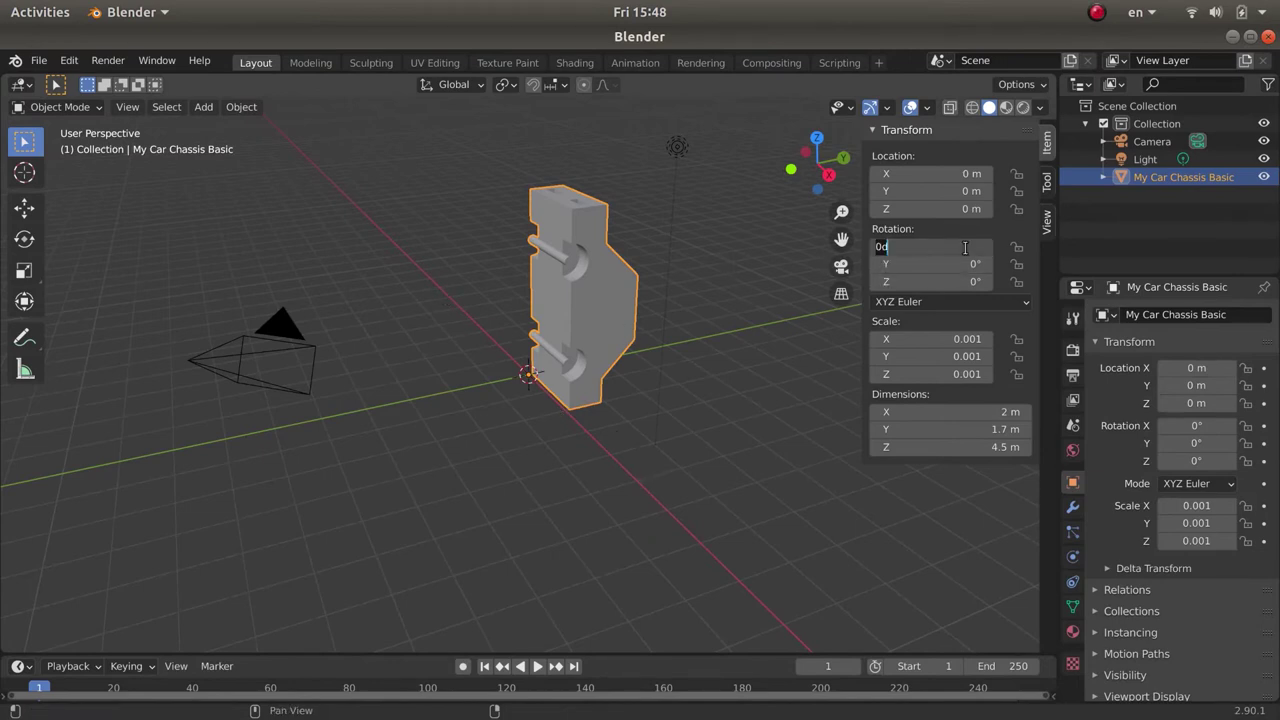
{"action": "type", "text": "90"}
{"action": "key", "text": "Return"}
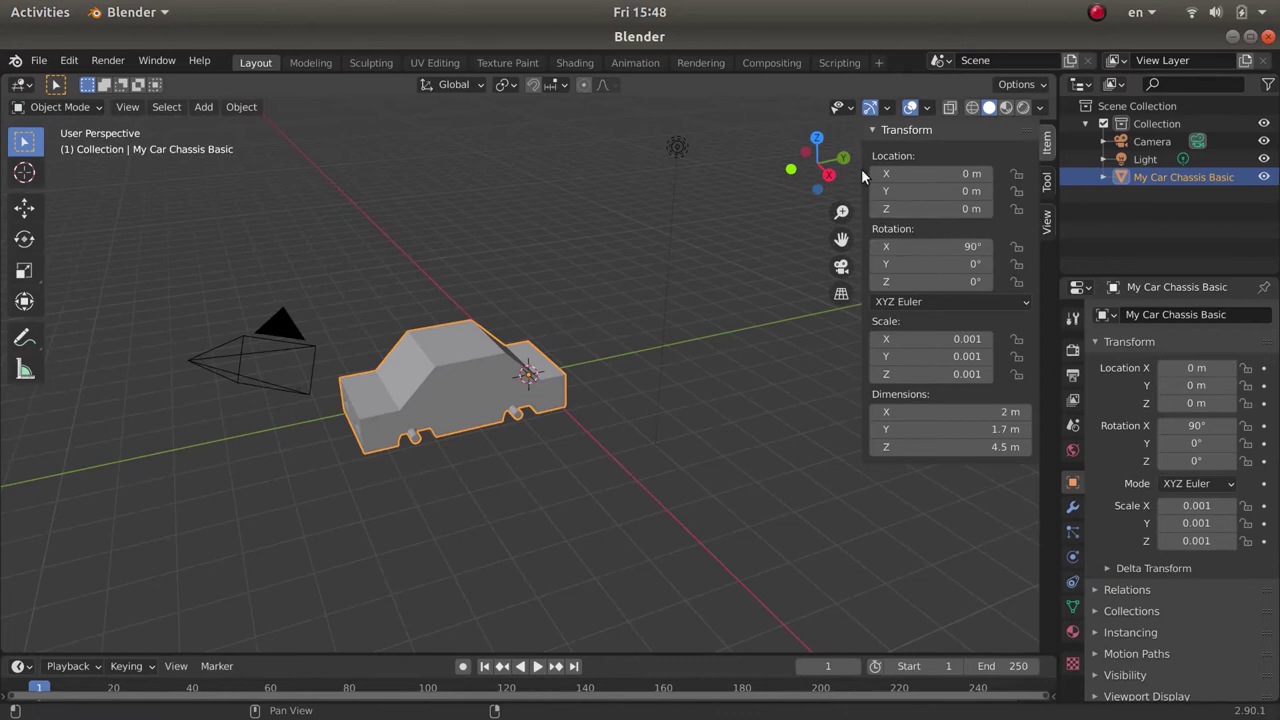
{"action": "key", "text": "n"}
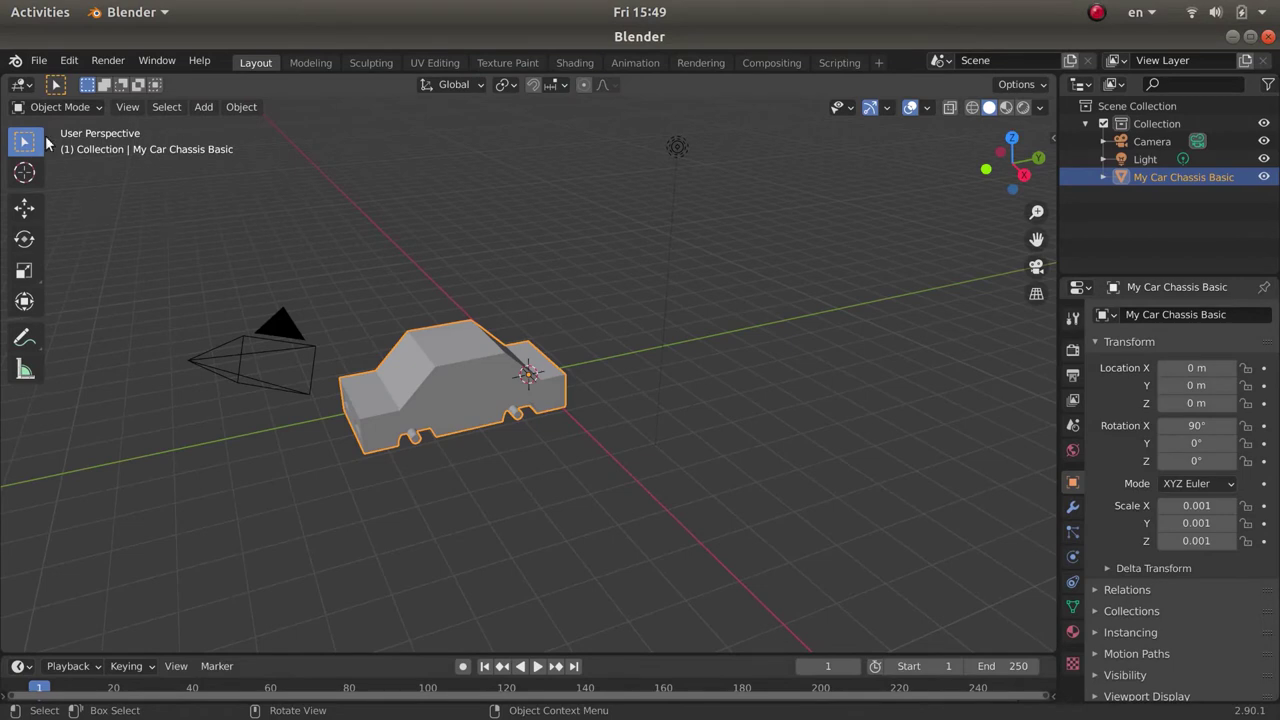
Step: Switch the chassis to Edit Mode and enable snapping to Vertex
{"action": "left_click", "coordinate": [57, 106]}
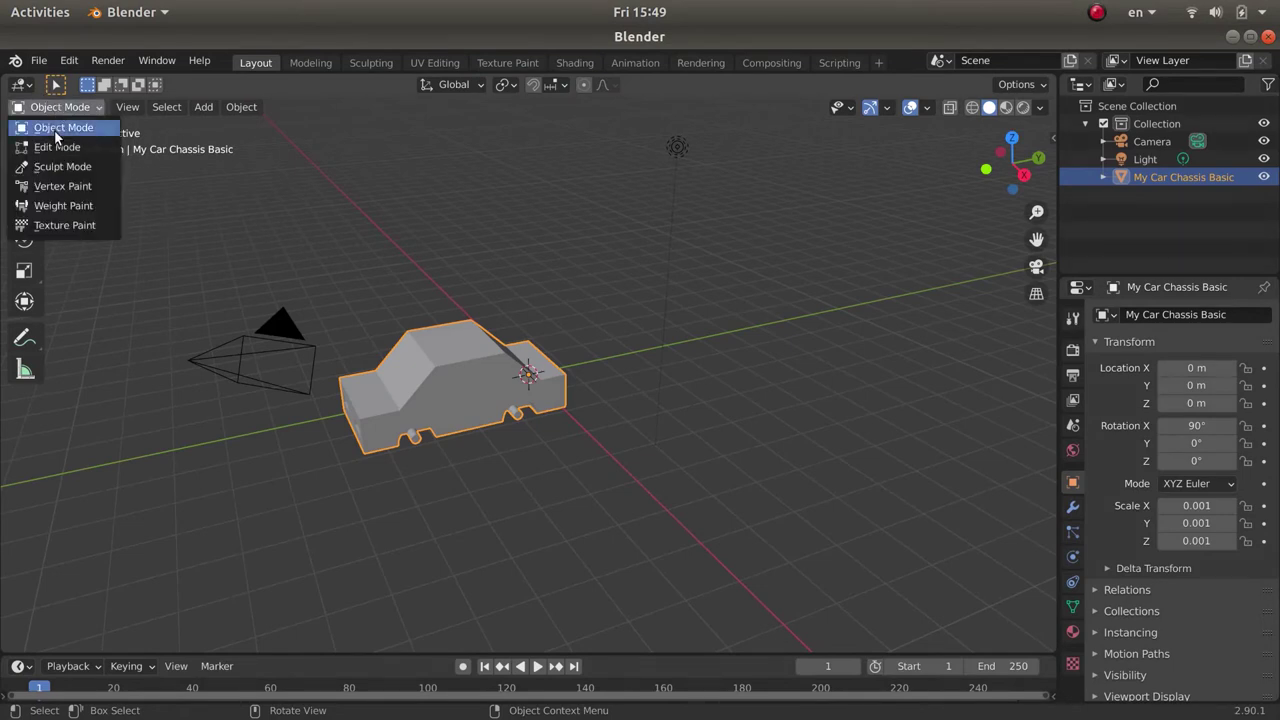
{"action": "left_click", "coordinate": [50, 146]}
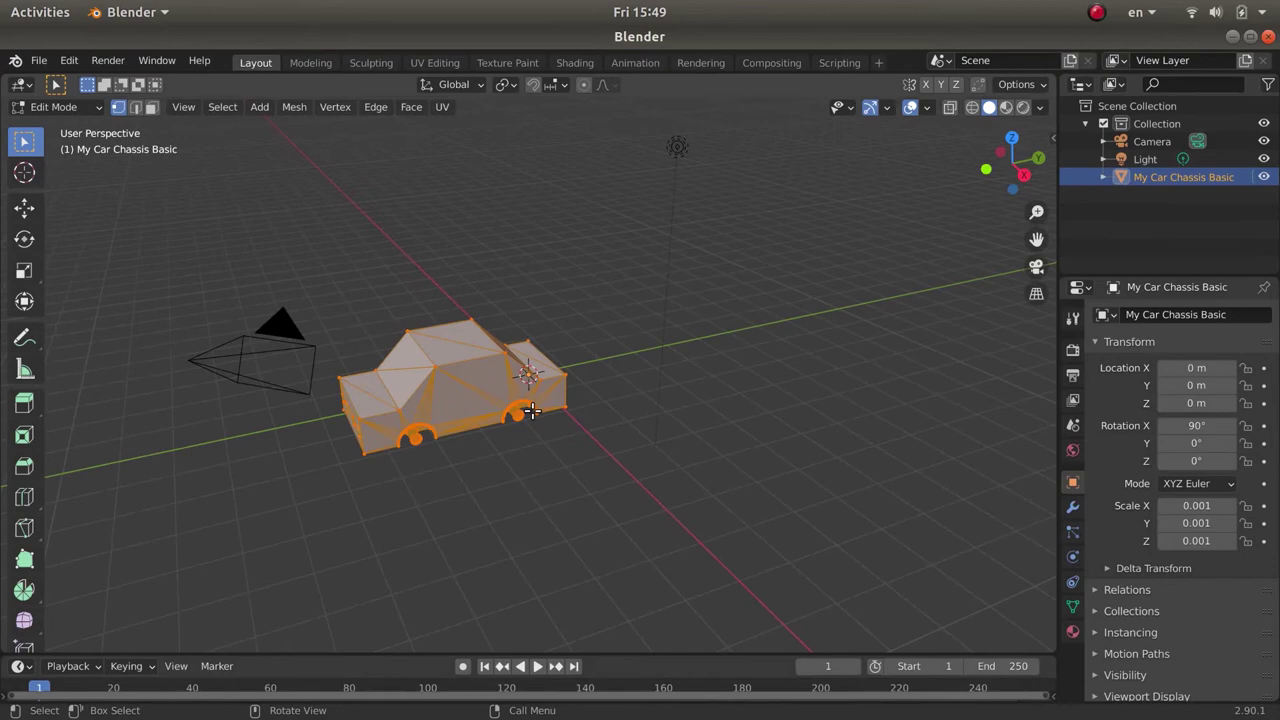
{"action": "left_click", "coordinate": [533, 84]}
{"action": "left_click", "coordinate": [565, 84]}
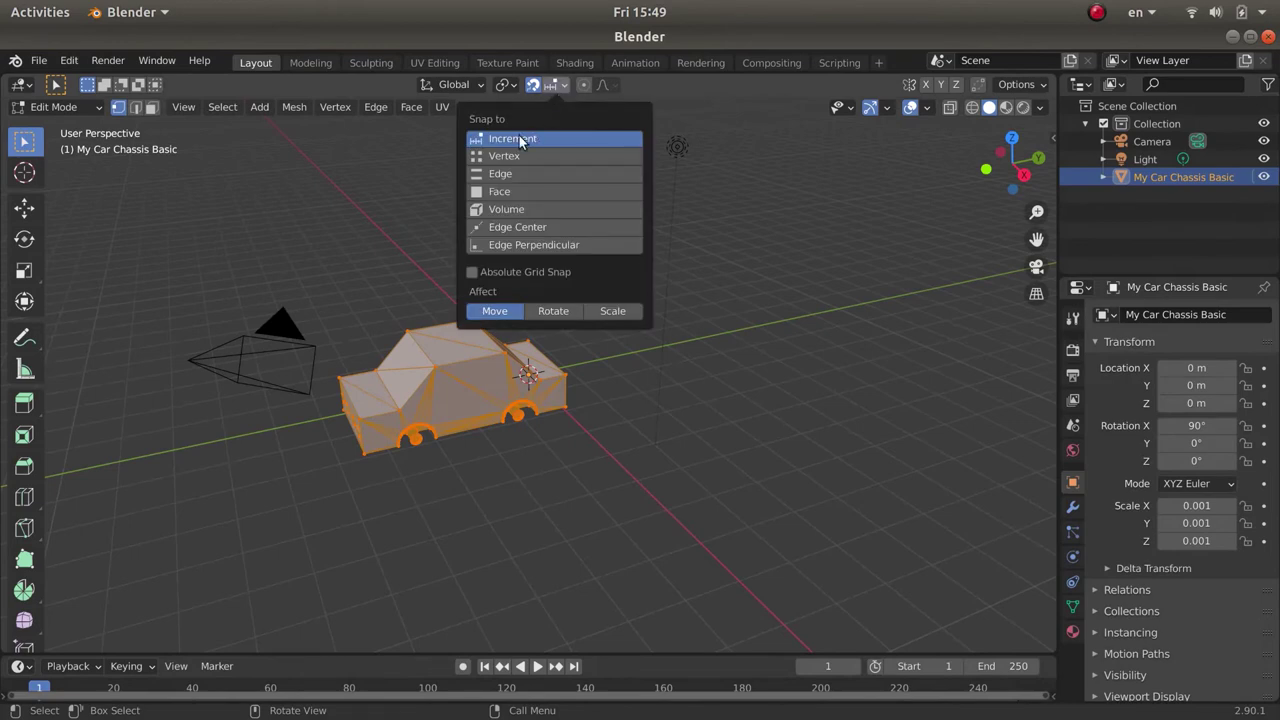
{"action": "left_click", "coordinate": [503, 158]}
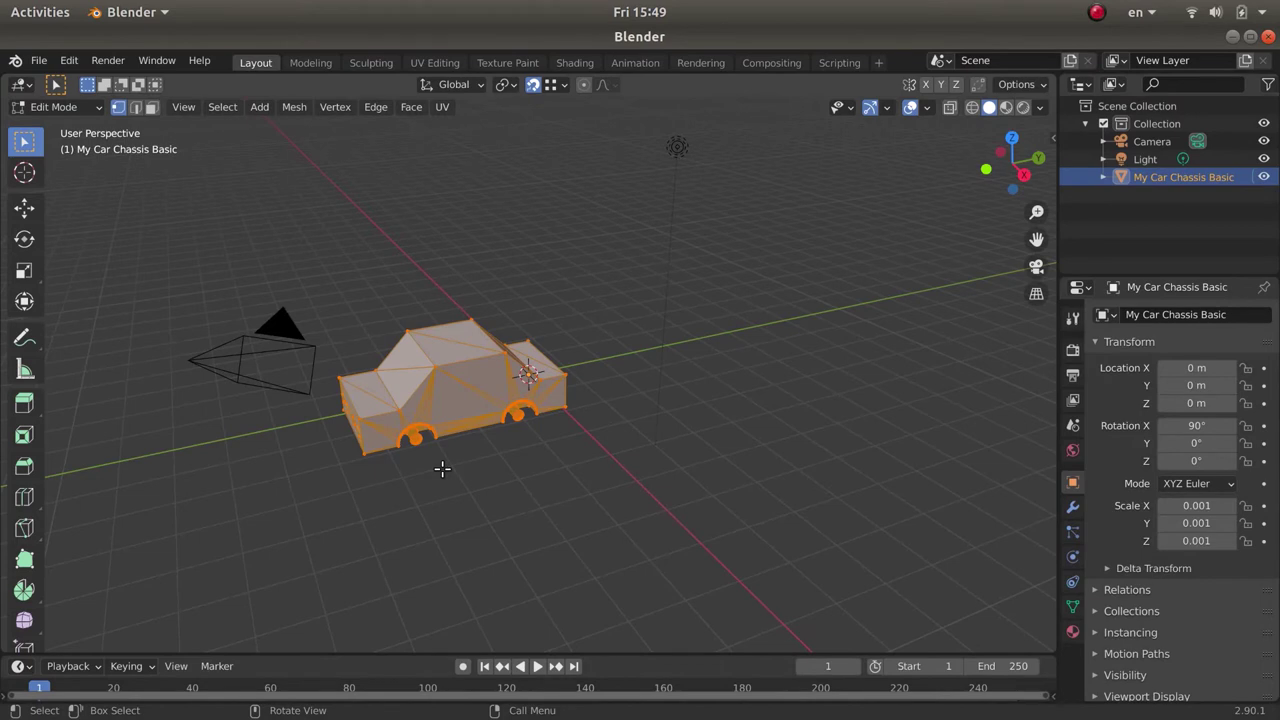
Step: Examine the chassis mesh at different zoom levels and from different angles around the world origin
{"action": "scroll", "coordinate": [442, 468], "scroll_direction": "up", "scroll_amount": 6}
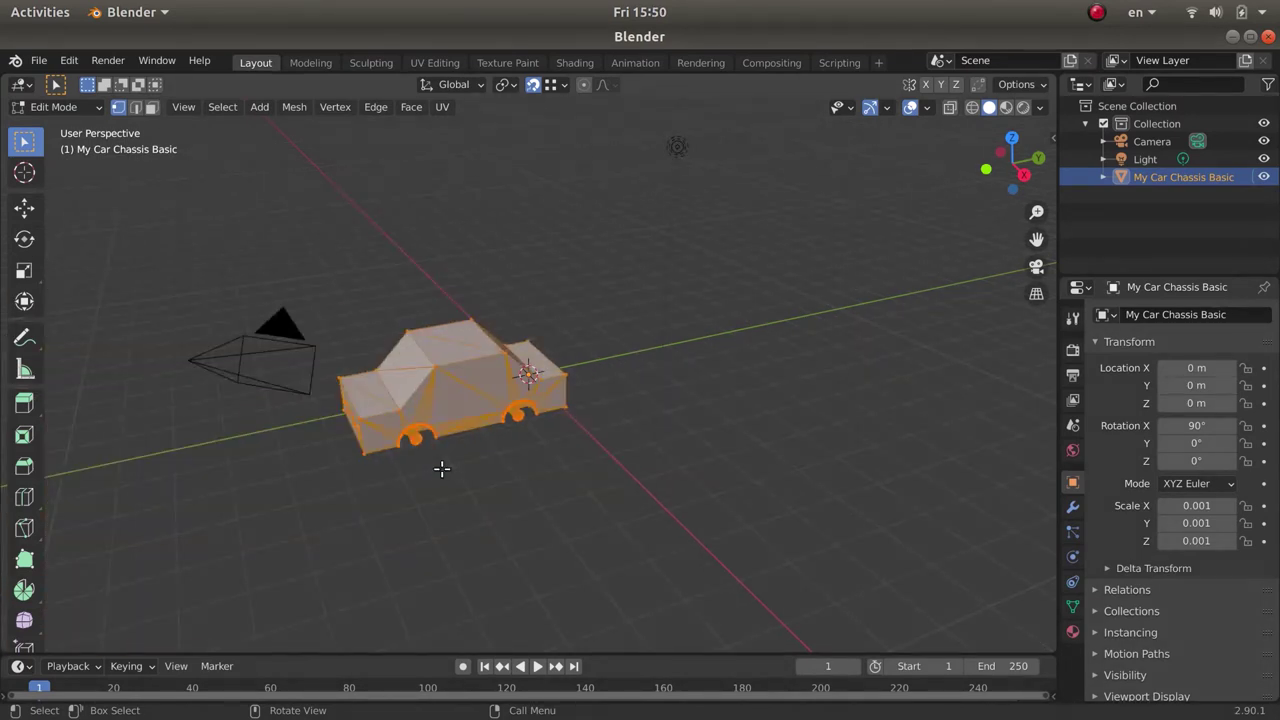
{"action": "scroll", "coordinate": [442, 468], "scroll_direction": "up", "scroll_amount": 4}
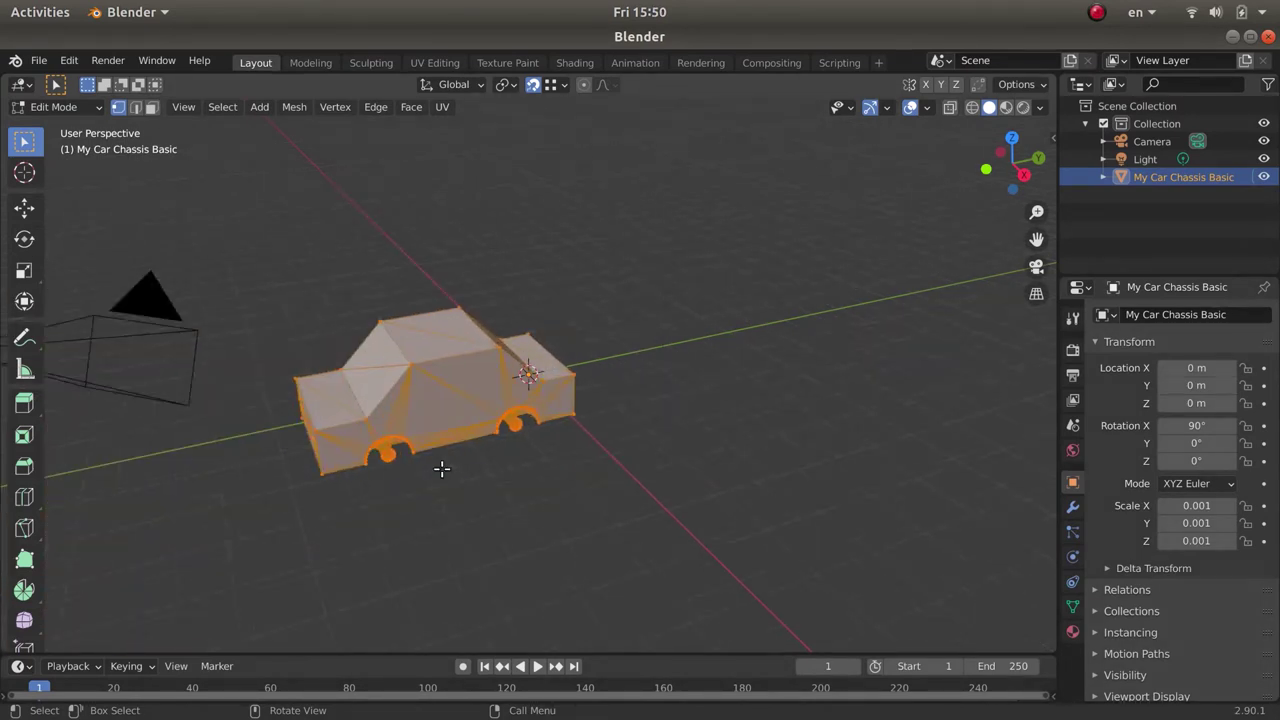
{"action": "scroll", "coordinate": [442, 467], "scroll_direction": "down", "scroll_amount": 2}
{"action": "scroll", "coordinate": [430, 510], "scroll_direction": "down", "scroll_amount": 1}
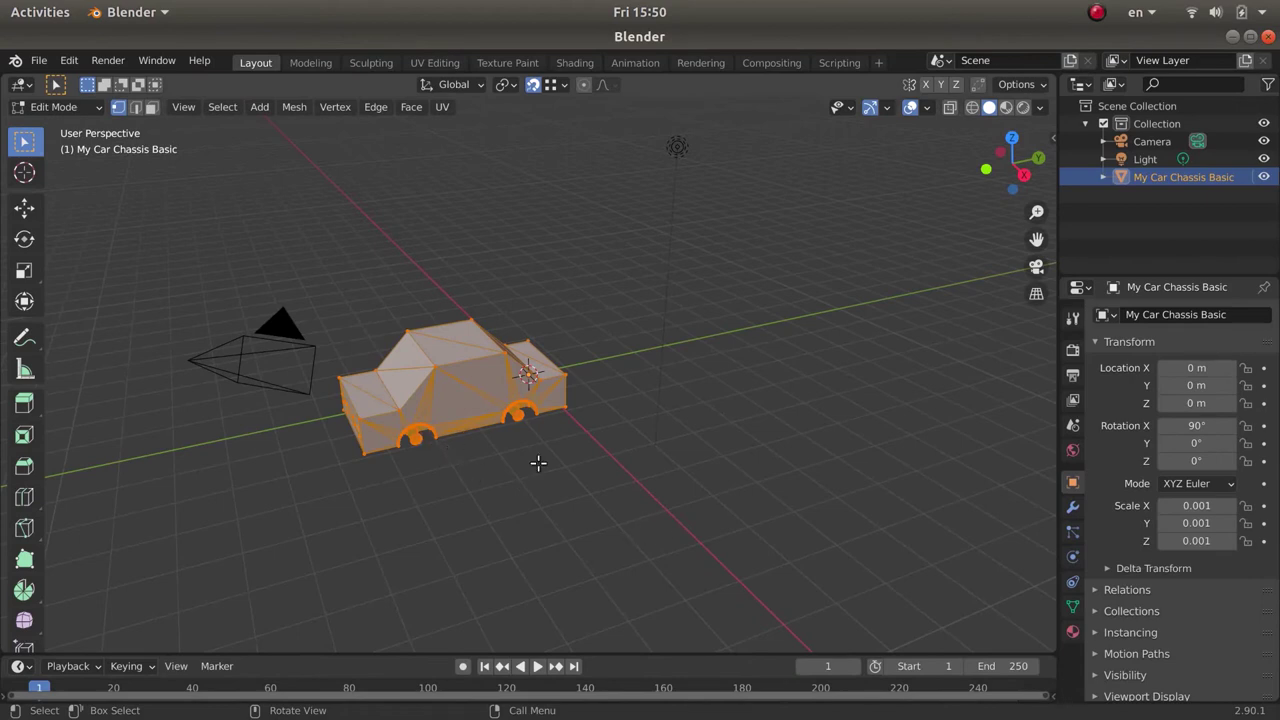
{"action": "scroll", "coordinate": [440, 487], "scroll_direction": "up", "scroll_amount": 1}
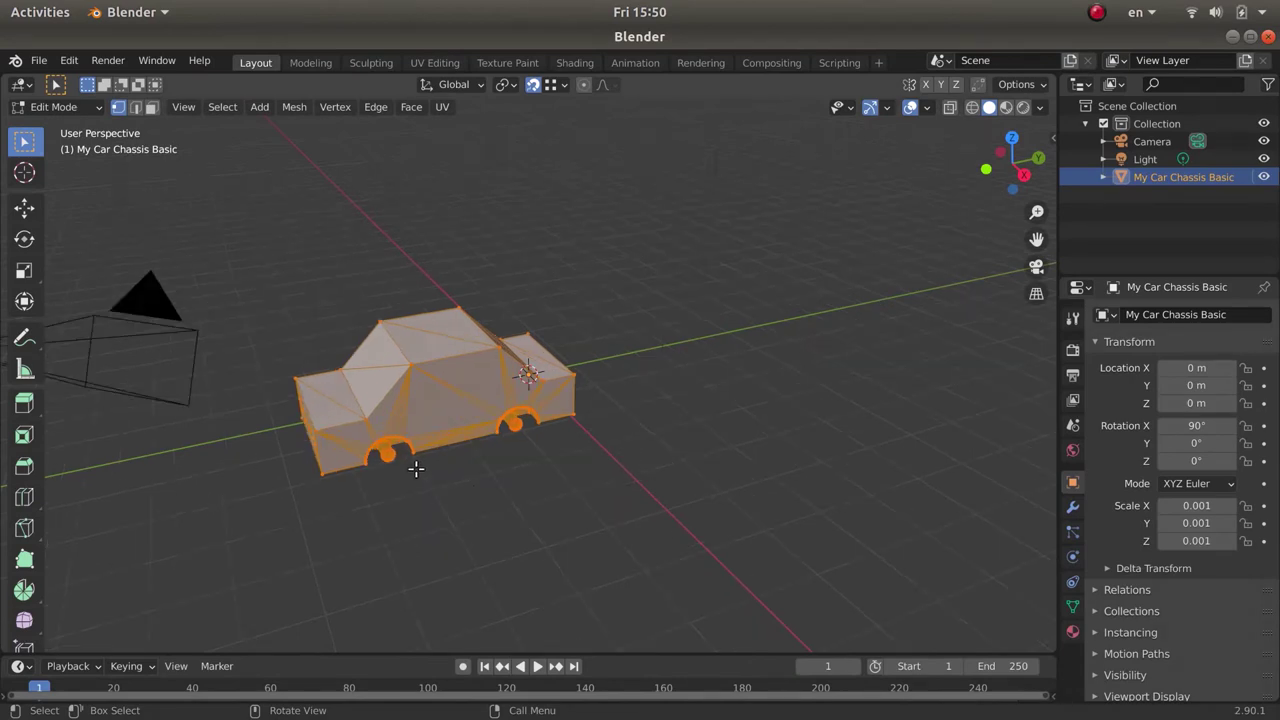
{"action": "middle_click_drag", "start_coordinate": [471, 491], "coordinate": [536, 499]}
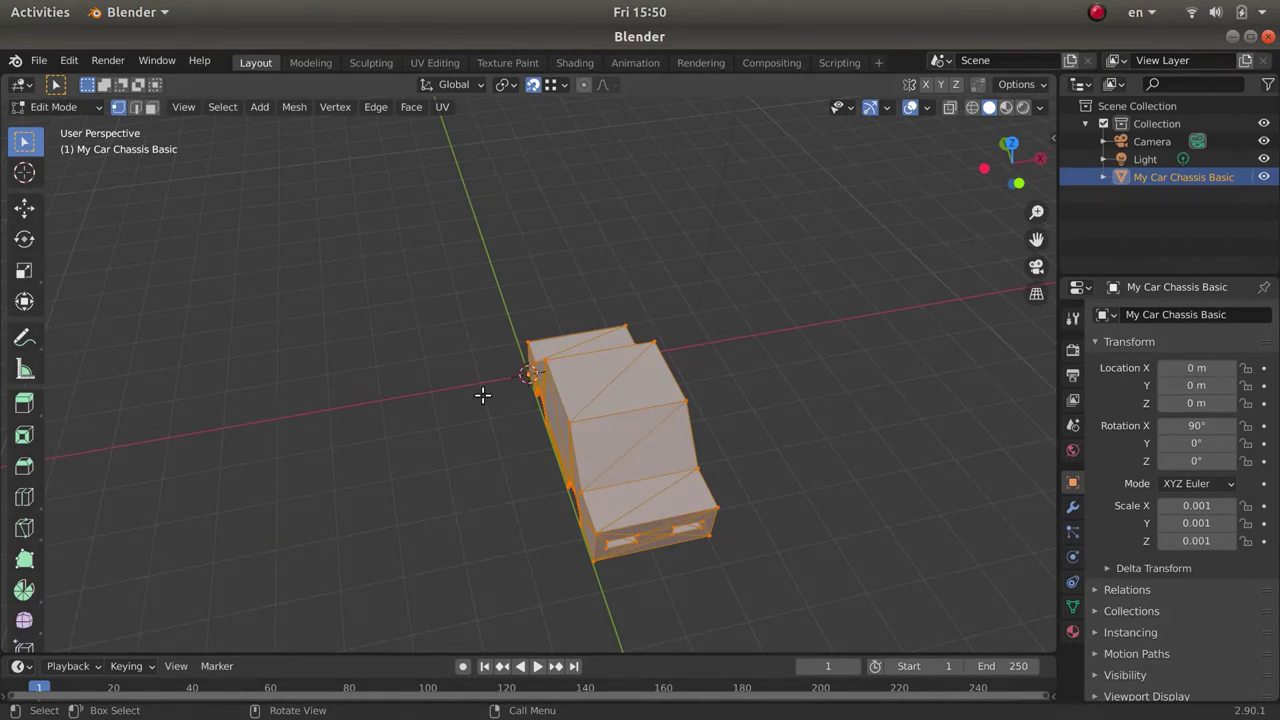
{"action": "middle_click_drag", "start_coordinate": [477, 394], "coordinate": [463, 338]}
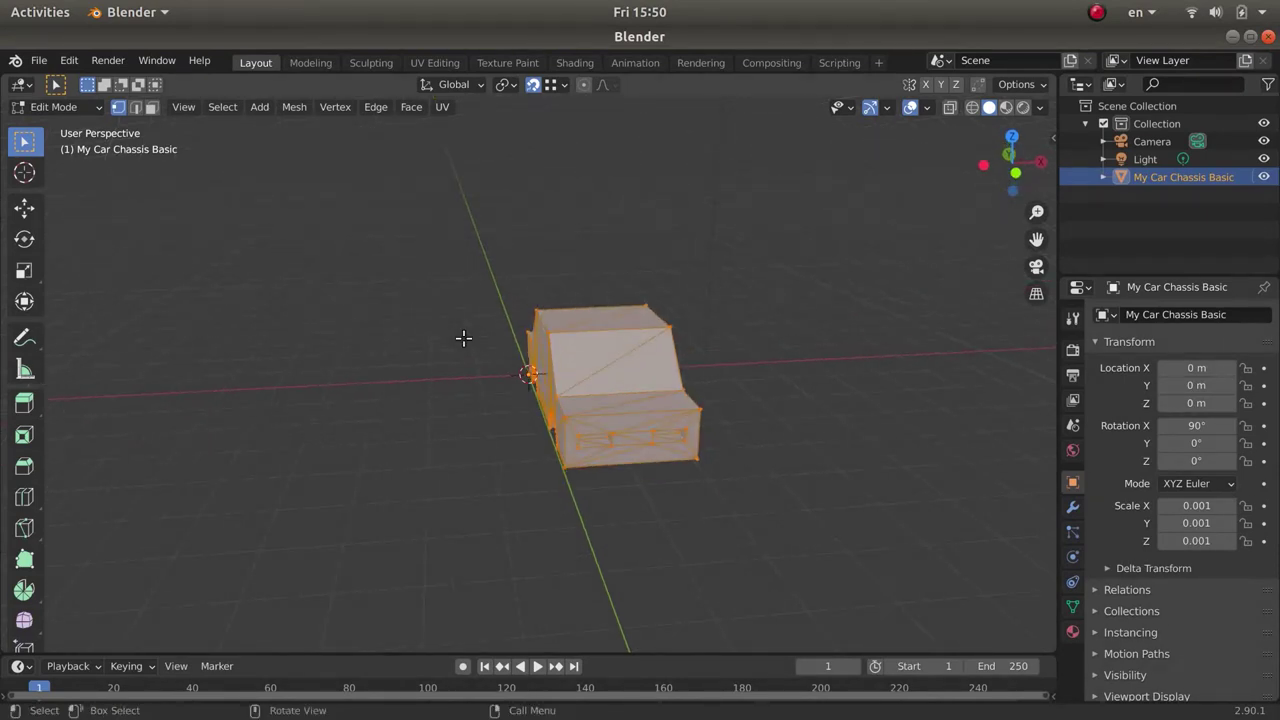
{"action": "key", "text": "ctrl"}
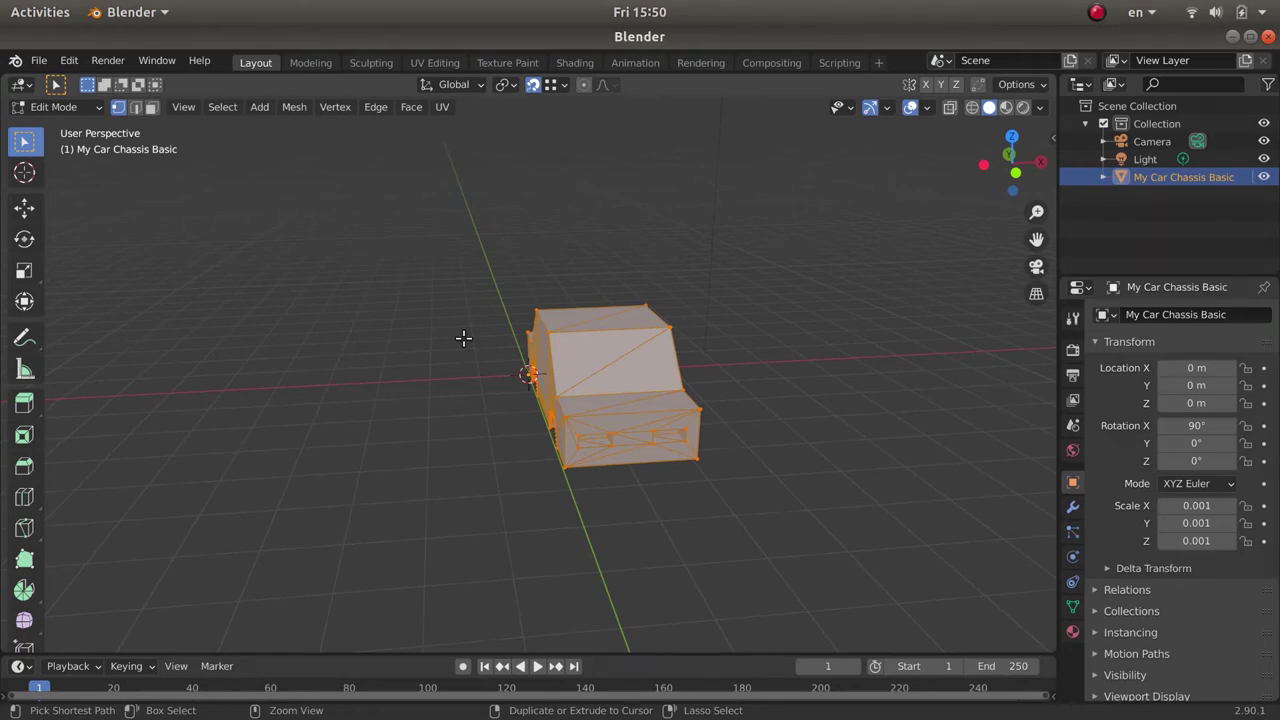
{"action": "scroll", "coordinate": [463, 338], "scroll_direction": "up", "scroll_amount": 1, "text": "shift"}
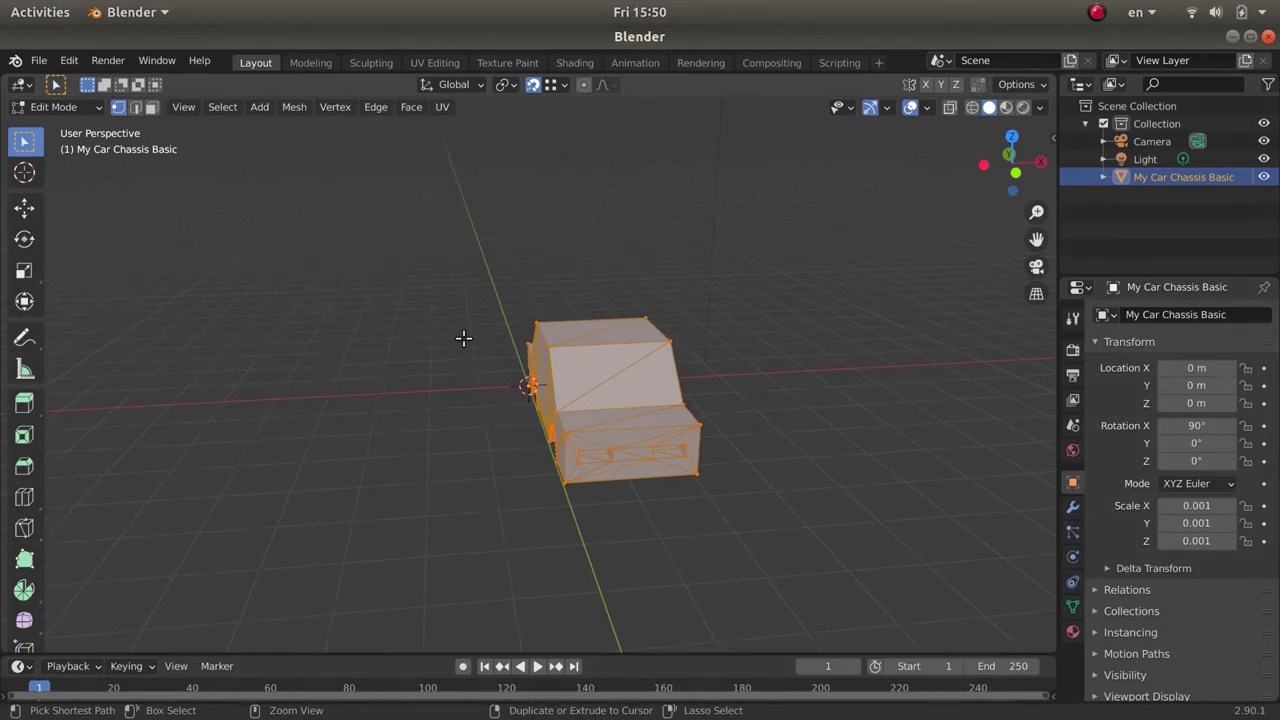
{"action": "scroll", "coordinate": [463, 338], "scroll_direction": "up", "scroll_amount": 3, "text": "shift"}
{"action": "scroll", "coordinate": [463, 338], "scroll_direction": "up", "scroll_amount": 3, "text": "ctrl"}
{"action": "scroll", "coordinate": [463, 338], "scroll_direction": "down", "scroll_amount": 3, "text": "ctrl"}
{"action": "scroll", "coordinate": [463, 338], "scroll_direction": "down", "scroll_amount": 2, "text": "shift"}
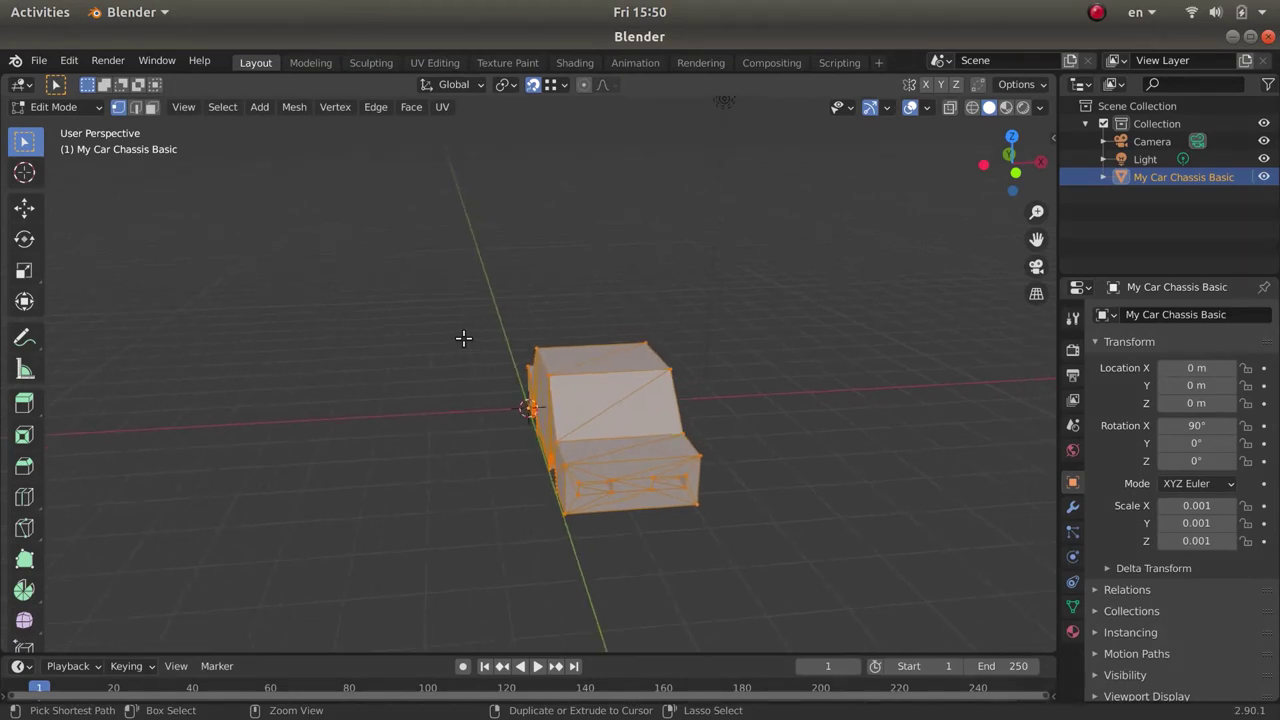
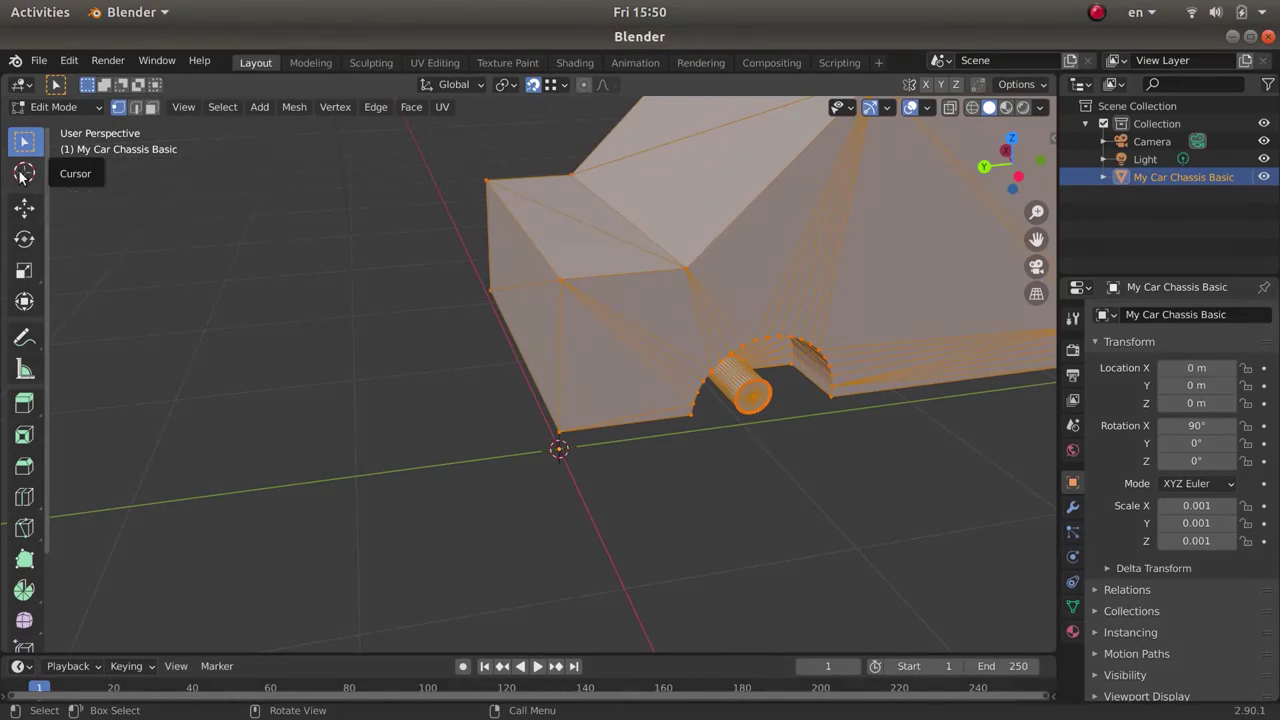
Step: Place the 3D cursor on the chassis's lower corner vertex nearest the world origin, using vertex snapping
{"action": "left_click", "coordinate": [24, 174]}
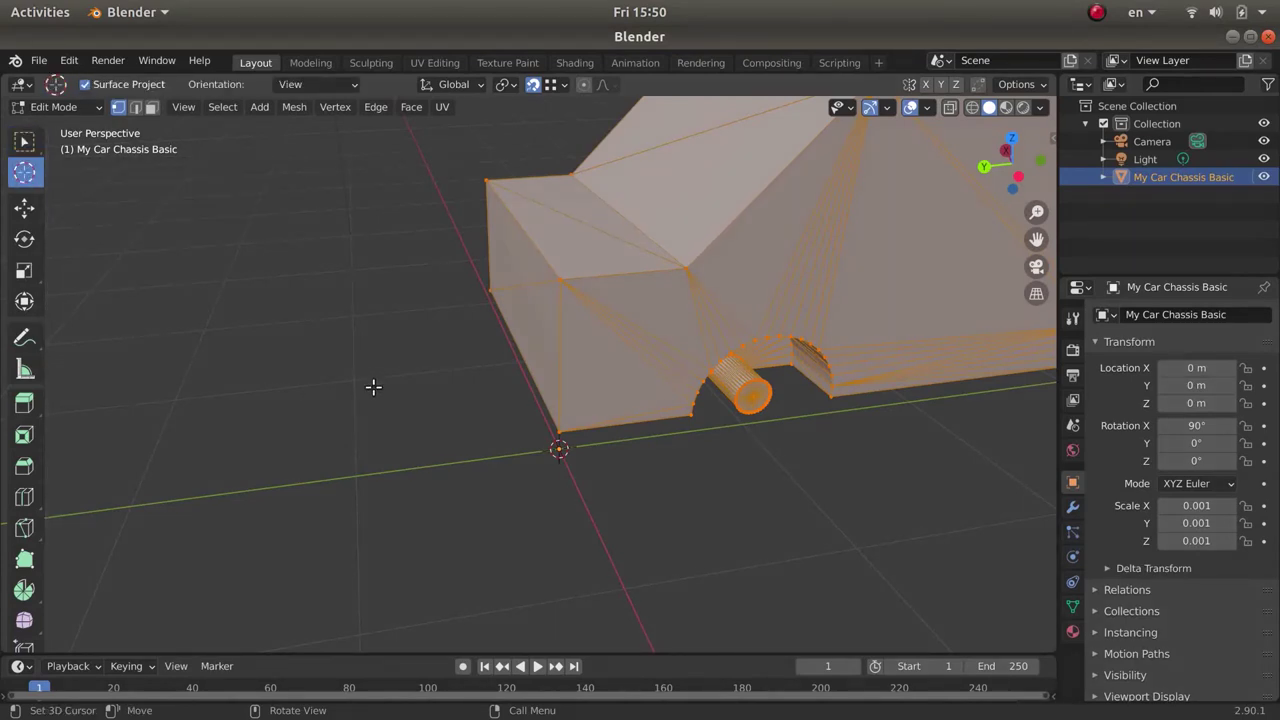
{"action": "left_click", "coordinate": [455, 435]}
{"action": "left_click_drag", "start_coordinate": [438, 424], "coordinate": [558, 433]}
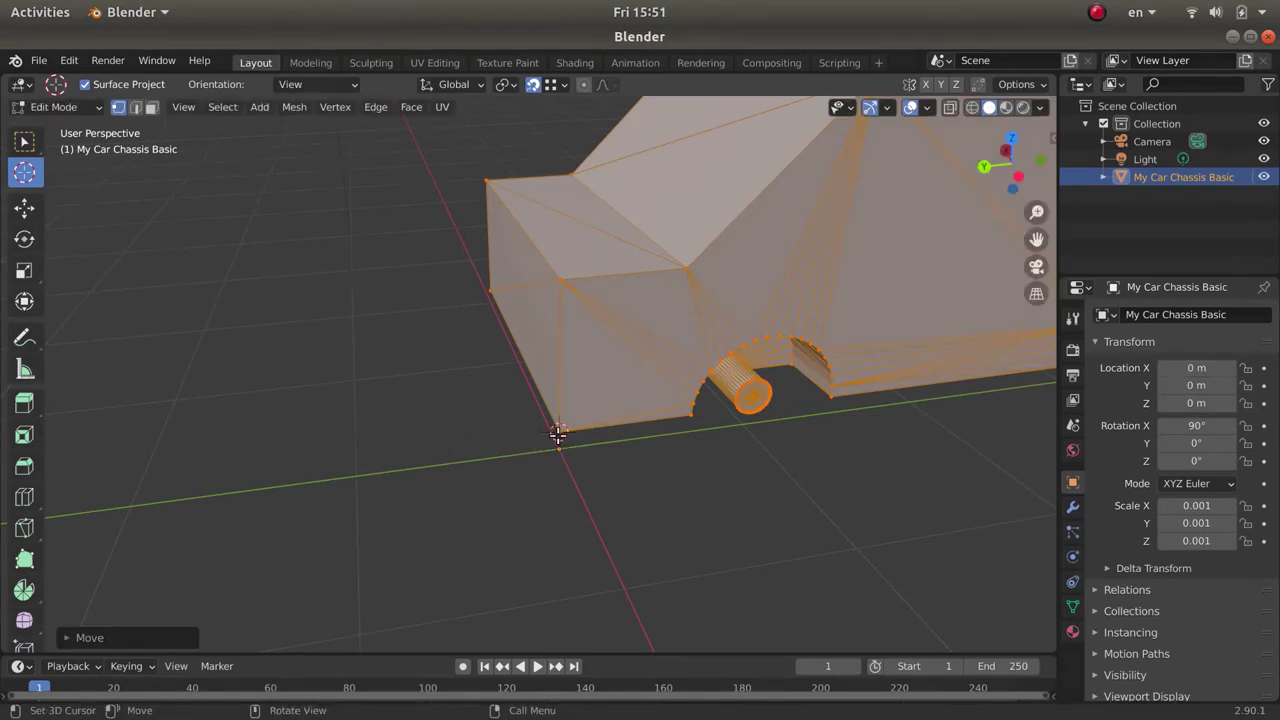
{"action": "scroll", "coordinate": [571, 394], "scroll_direction": "down", "scroll_amount": 2}
{"action": "scroll", "coordinate": [568, 396], "scroll_direction": "down", "scroll_amount": 3}
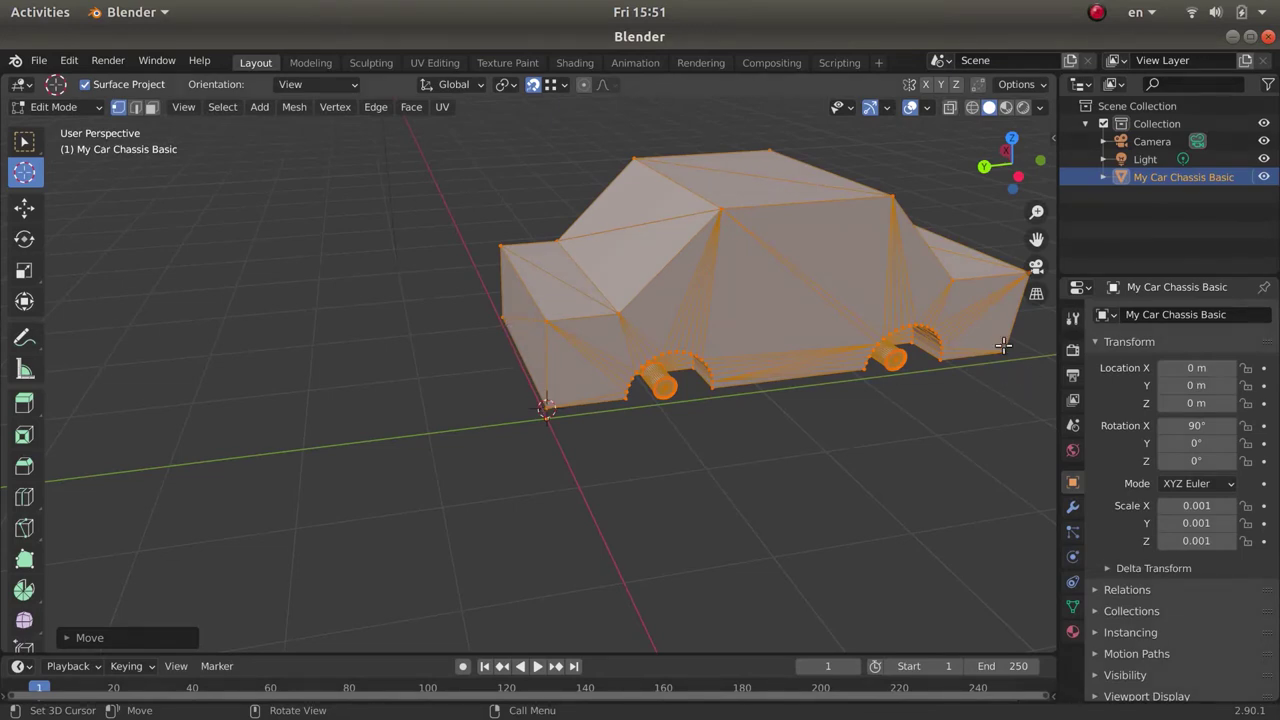
{"action": "scroll", "coordinate": [531, 382], "scroll_direction": "up", "scroll_amount": 4}
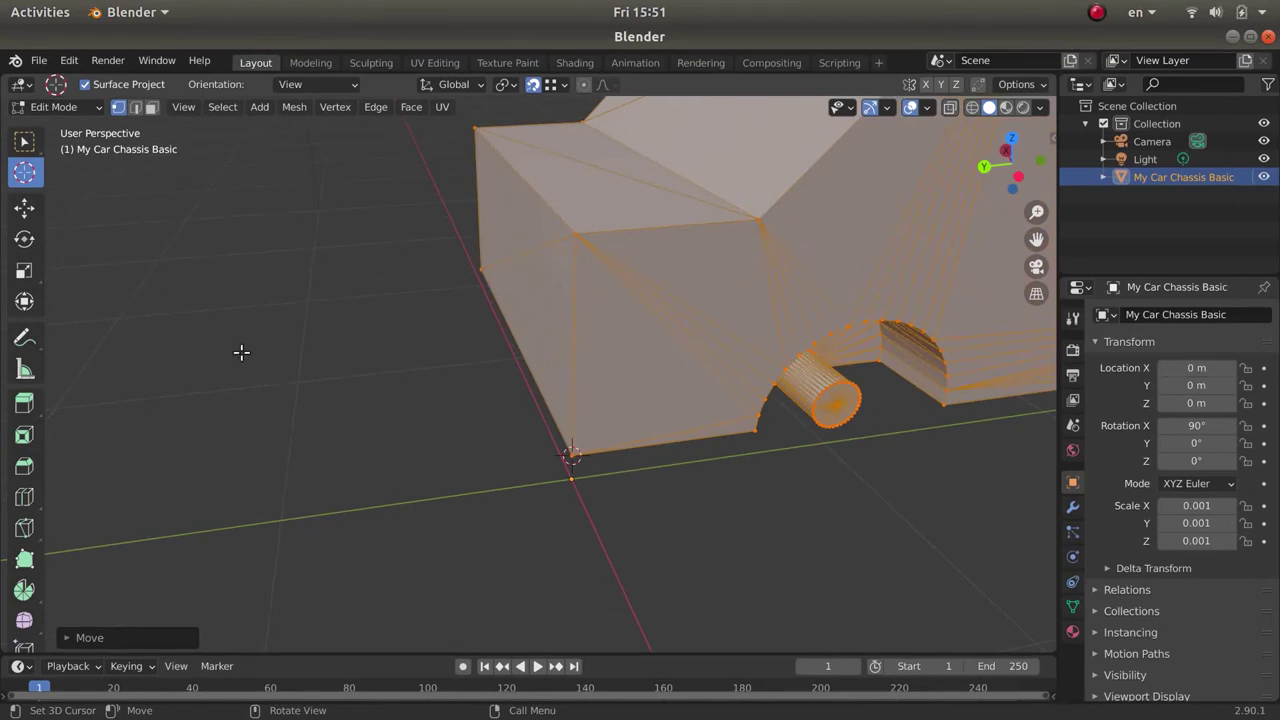
Step: Return the chassis to Object Mode and set its origin to the 3D cursor at the lower corner vertex
{"action": "left_click", "coordinate": [95, 107]}
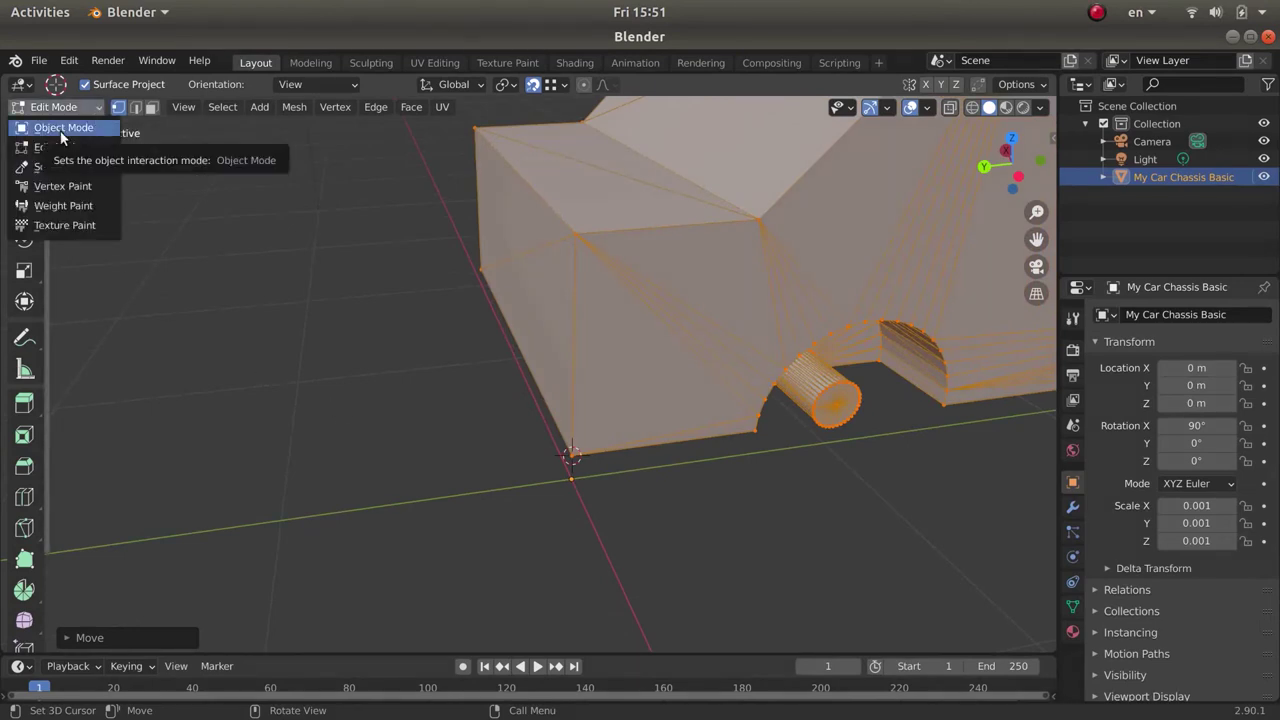
{"action": "left_click", "coordinate": [60, 130]}
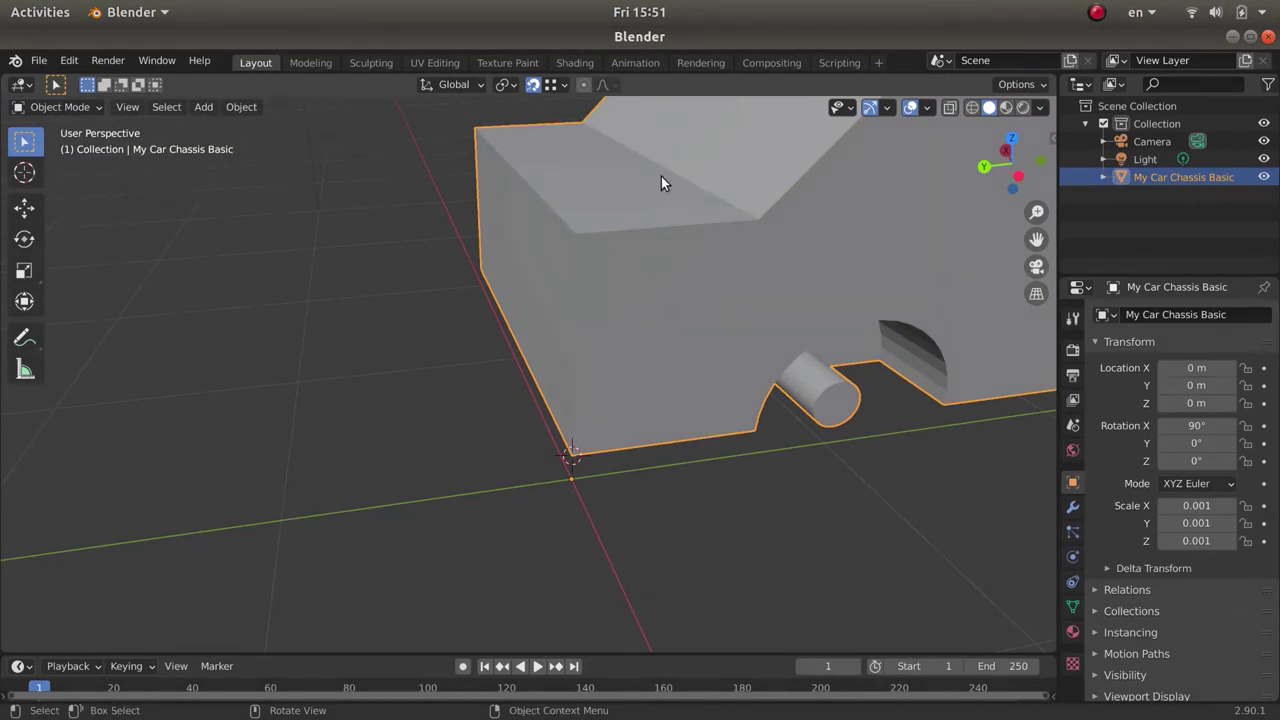
{"action": "right_click", "coordinate": [705, 274]}
{"action": "mouse_move", "coordinate": [671, 318]}
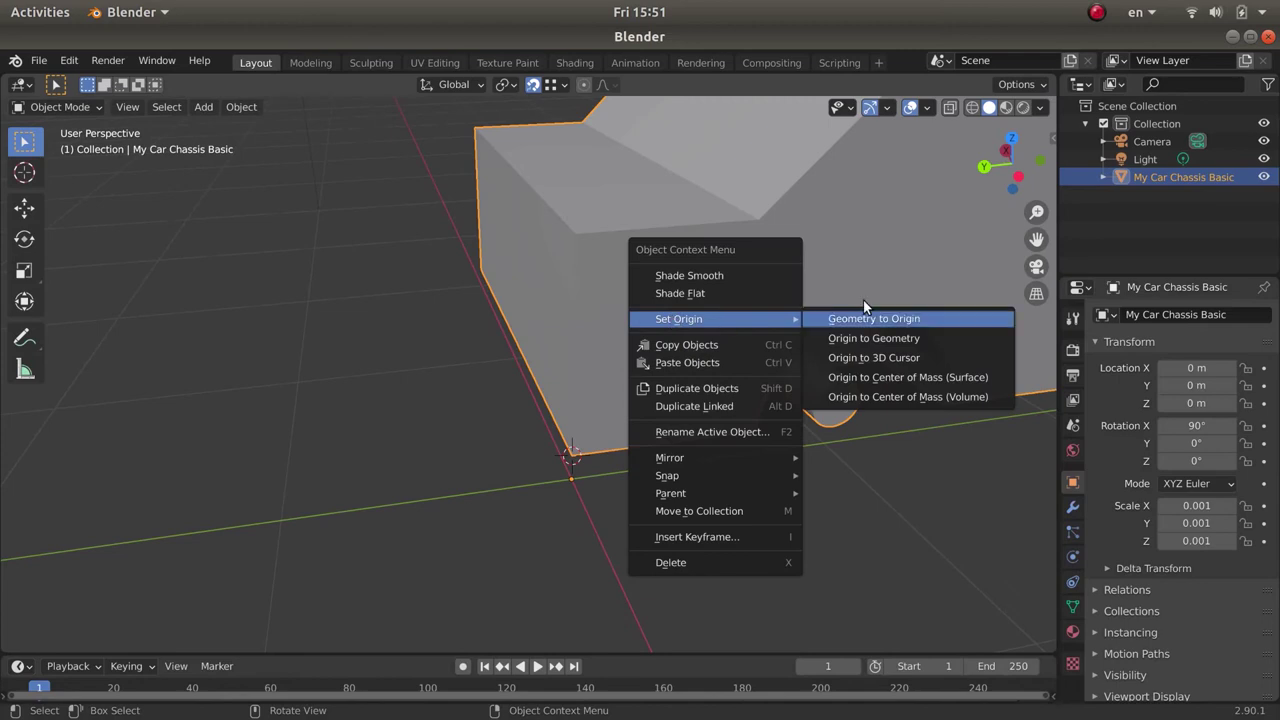
{"action": "left_click", "coordinate": [866, 359]}
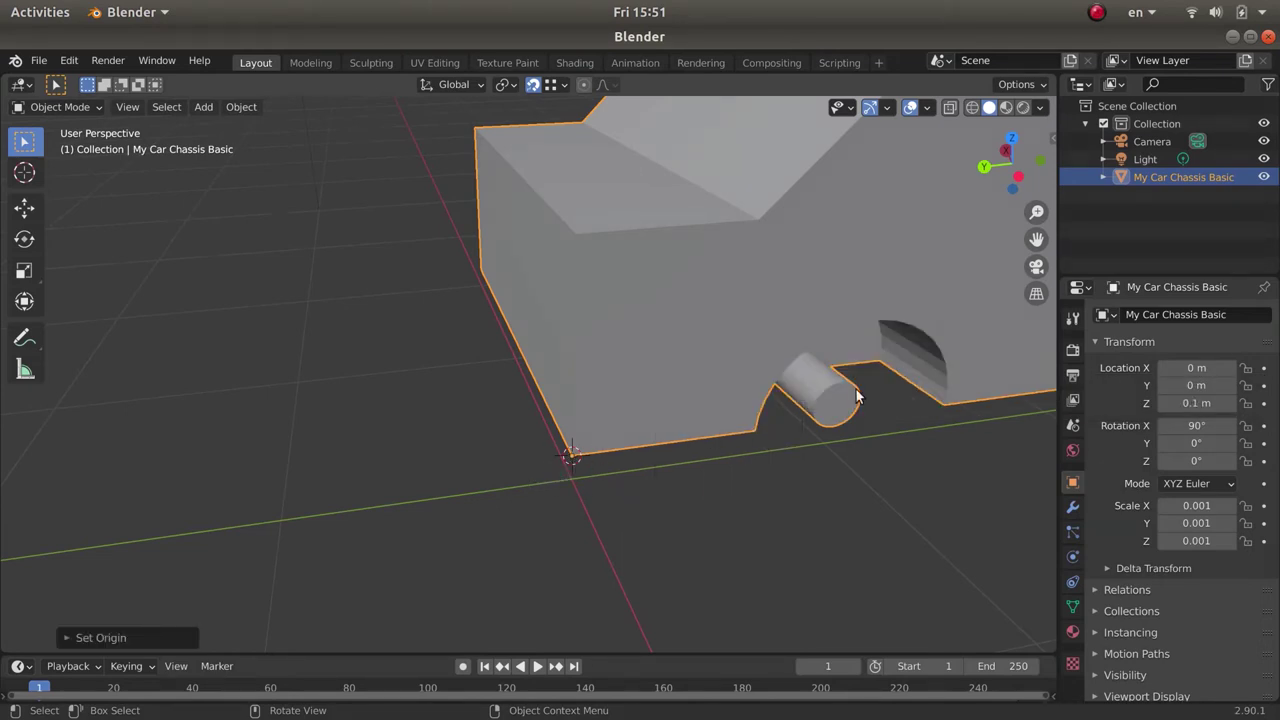
Step: Set the chassis's Z location to 0 m so its lower corner sits on the world origin
{"action": "key", "text": "n"}
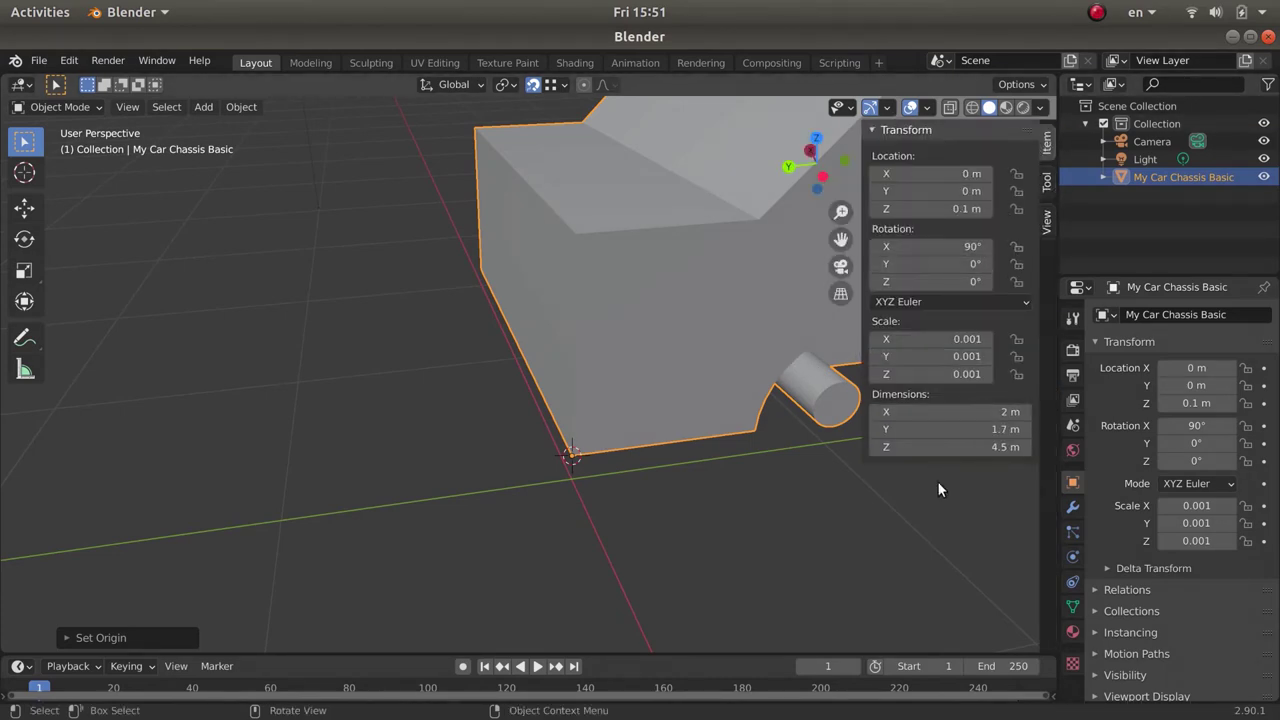
{"action": "left_click", "coordinate": [952, 210]}
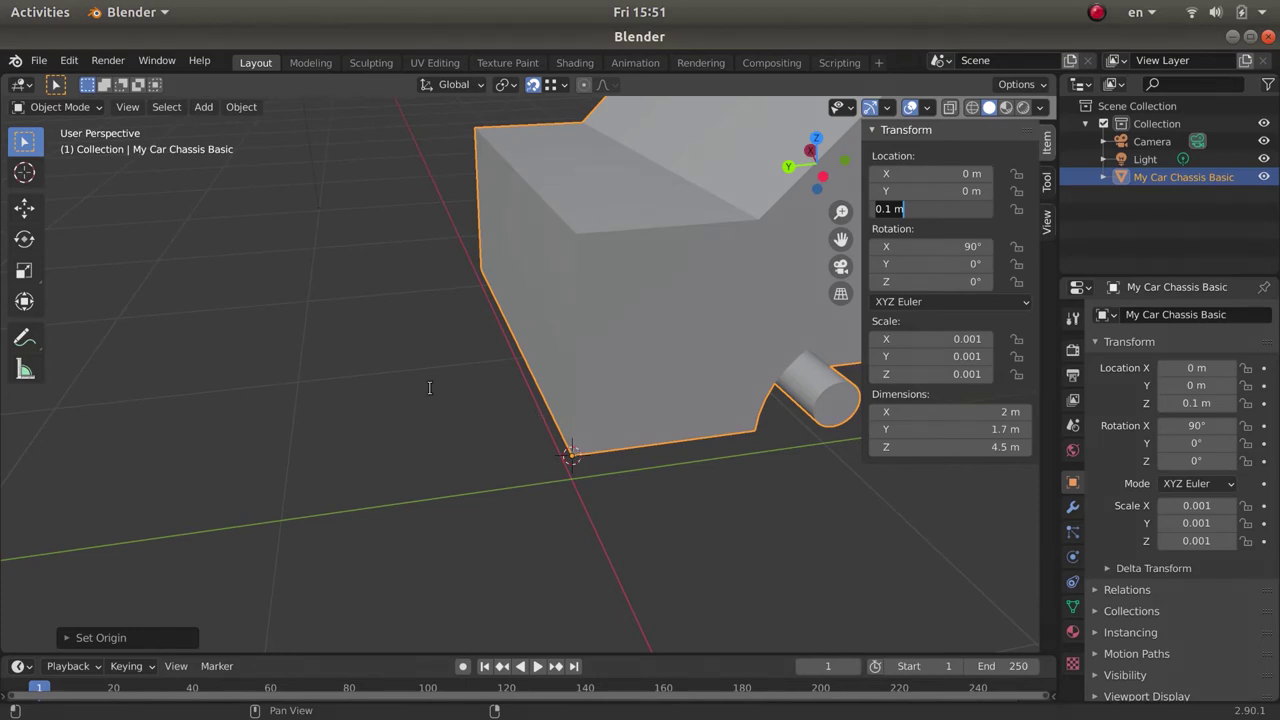
{"action": "key", "text": "BackSpace"}
{"action": "key", "text": "BackSpace"}
{"action": "key", "text": "BackSpace"}
{"action": "key", "text": "BackSpace"}
{"action": "key", "text": "Return"}
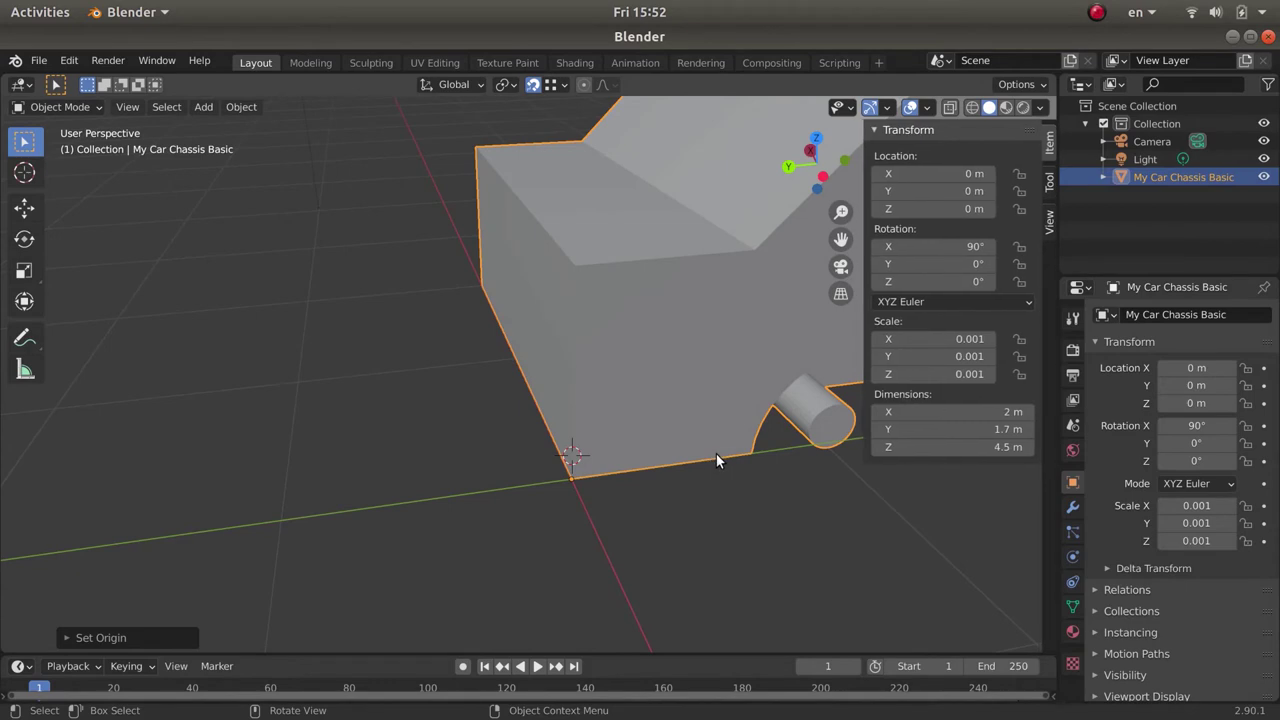
{"action": "key", "text": "n"}
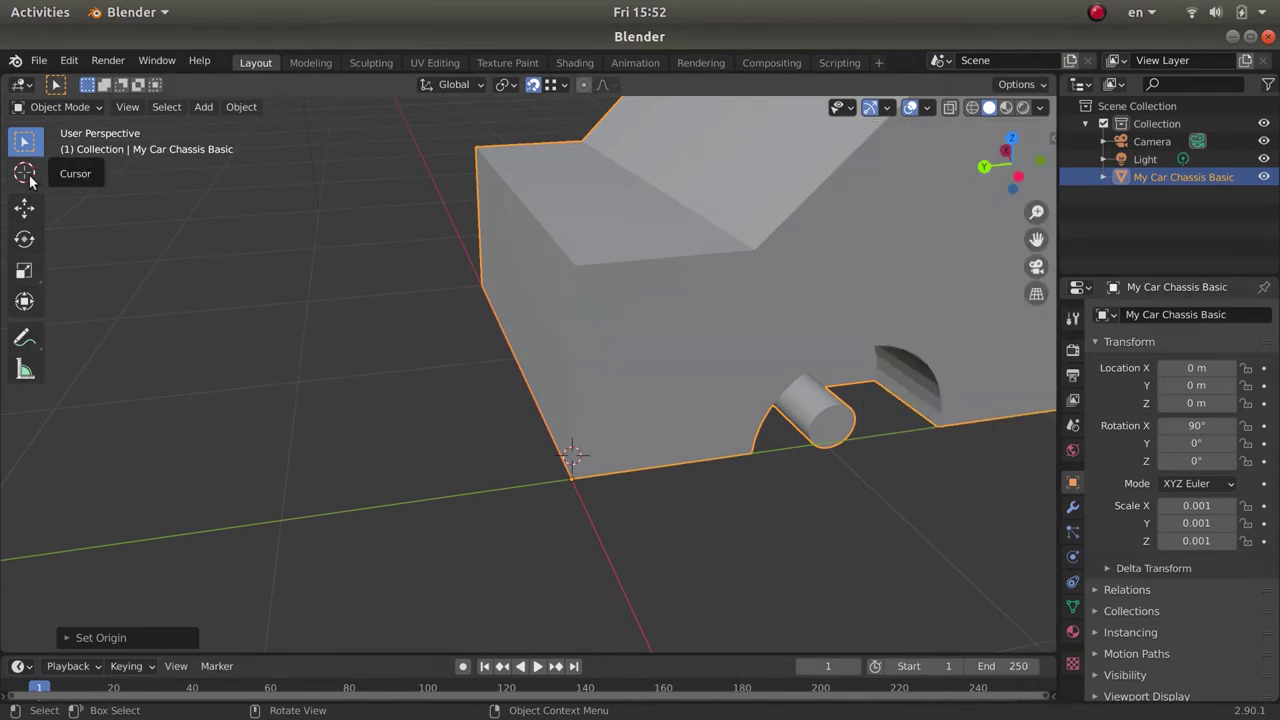
Step: Set the 3D cursor's X location to 1 m, half the chassis's width
{"action": "scroll", "coordinate": [218, 322], "scroll_direction": "down", "scroll_amount": 4}
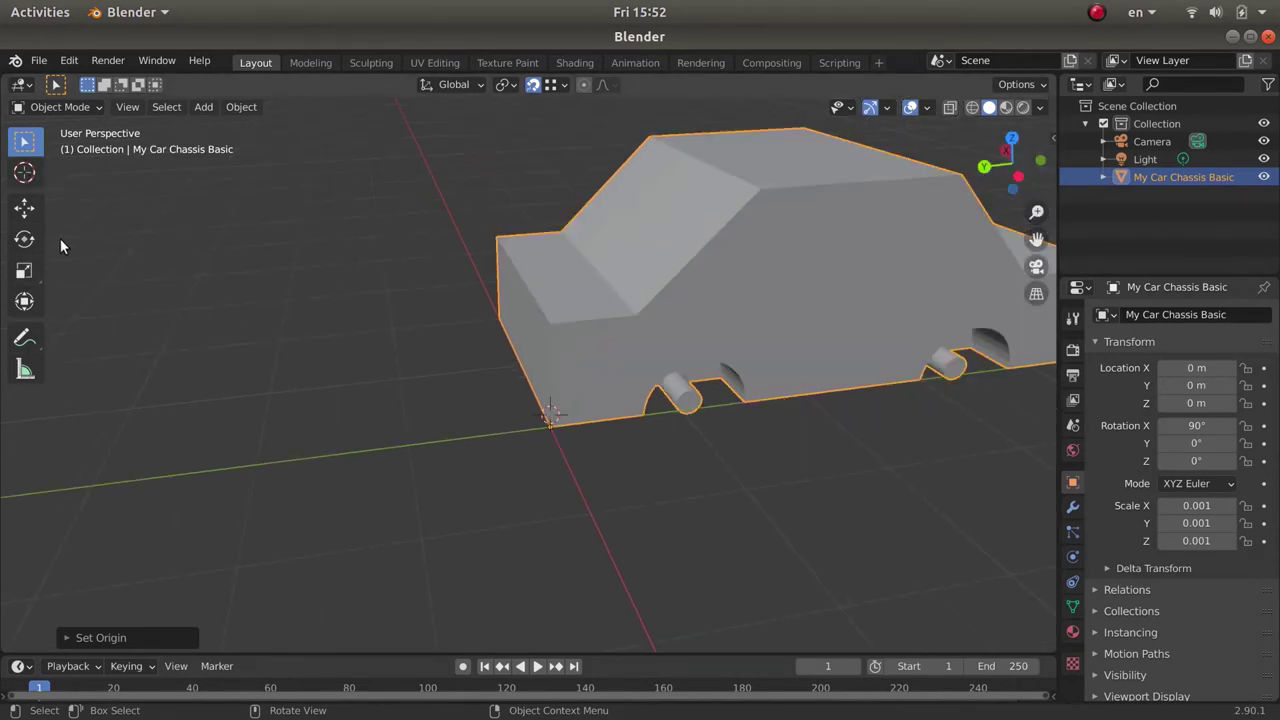
{"action": "left_click", "coordinate": [24, 172]}
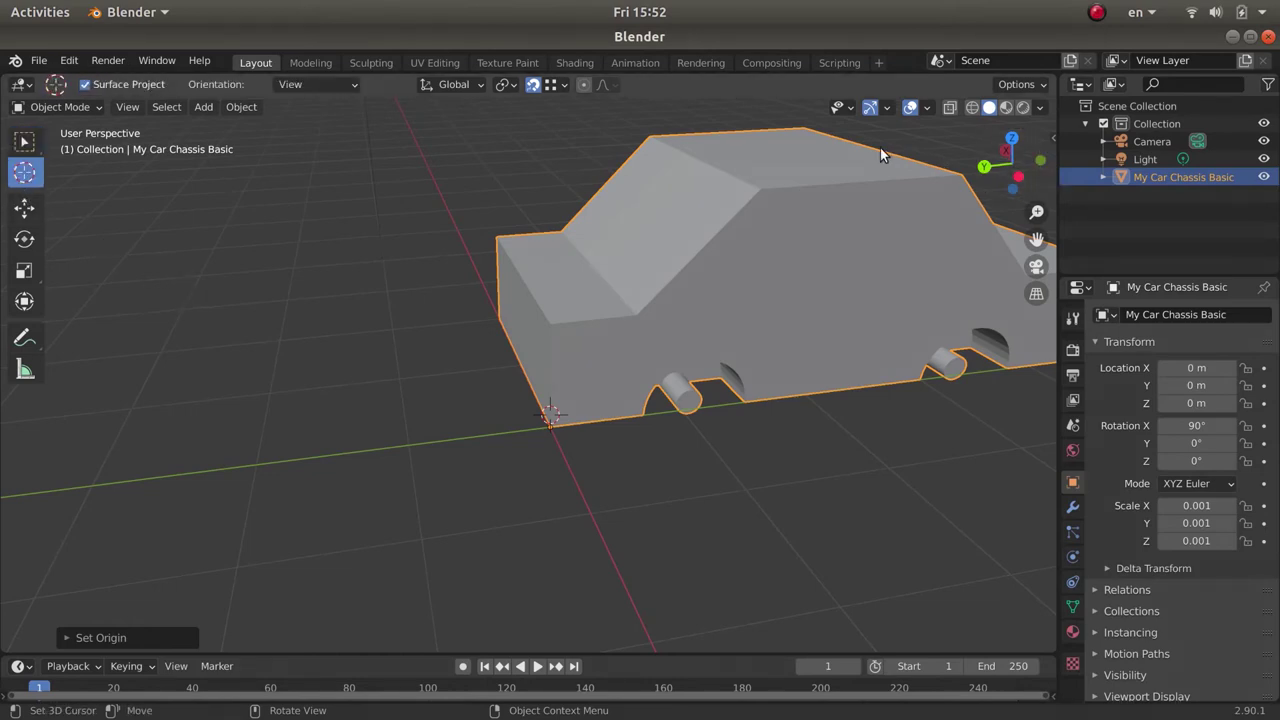
{"action": "key", "text": "n"}
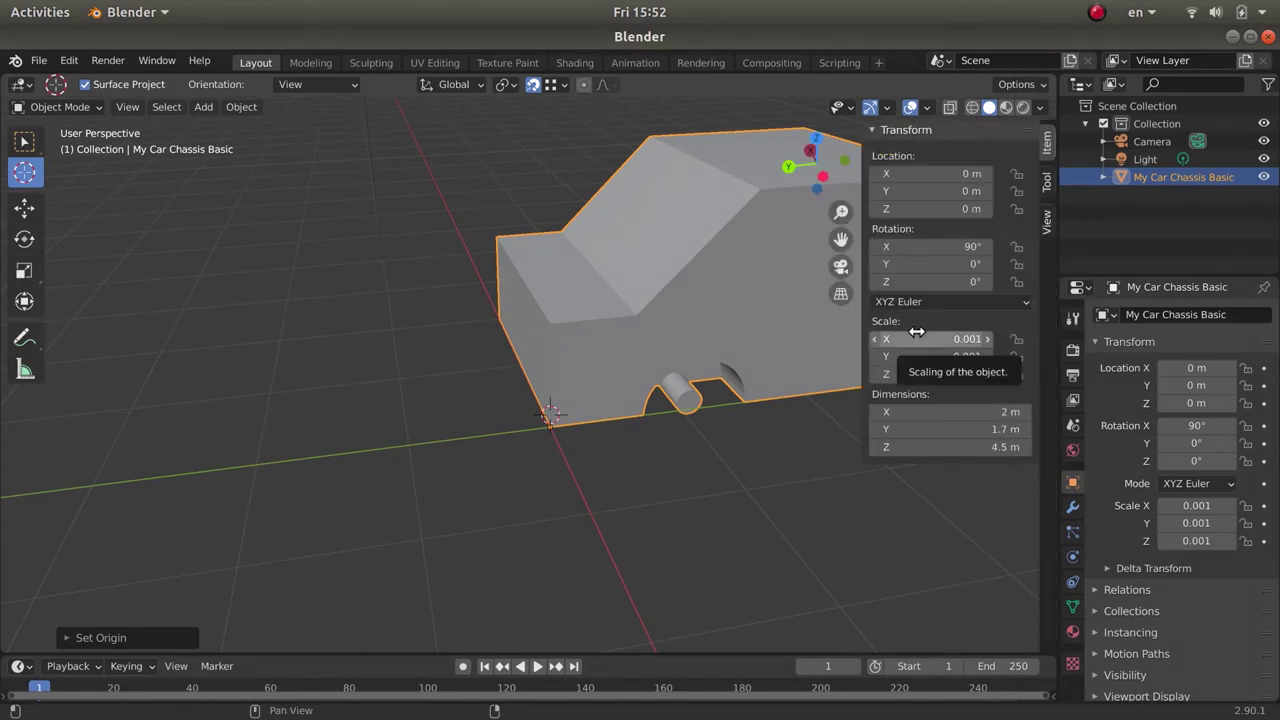
{"action": "left_click", "coordinate": [1046, 220]}
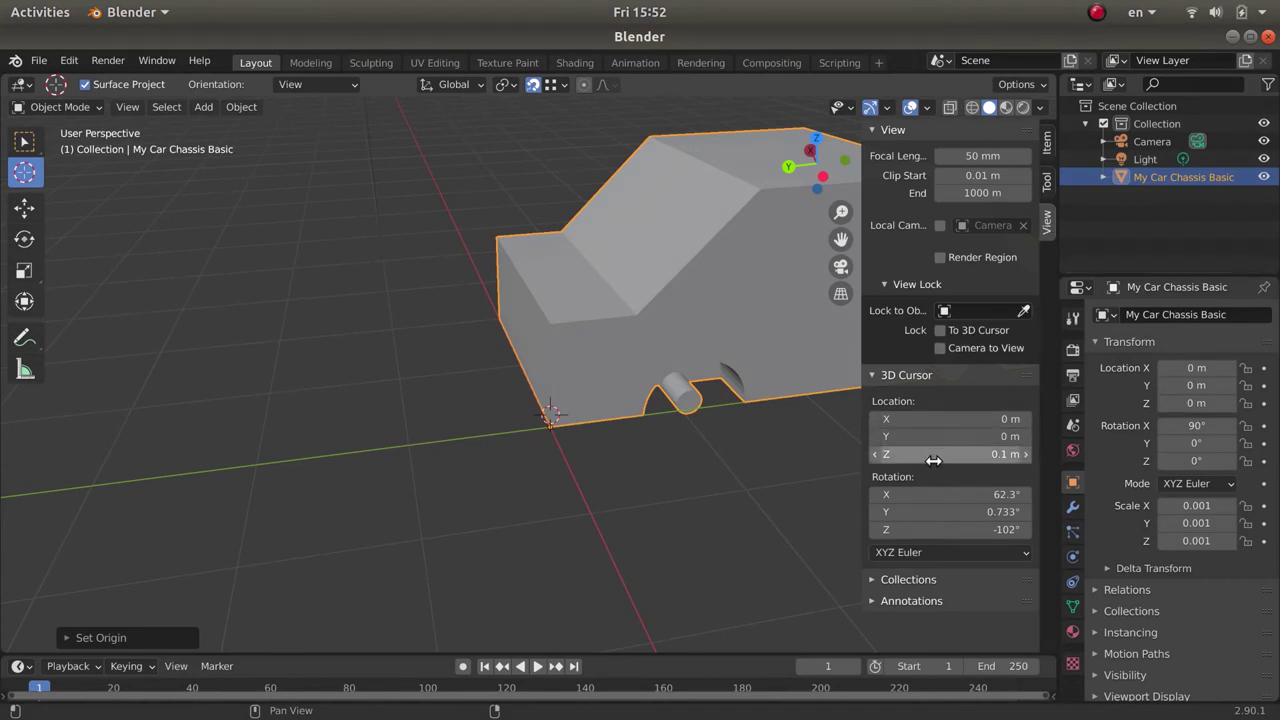
{"action": "left_click", "coordinate": [995, 419]}
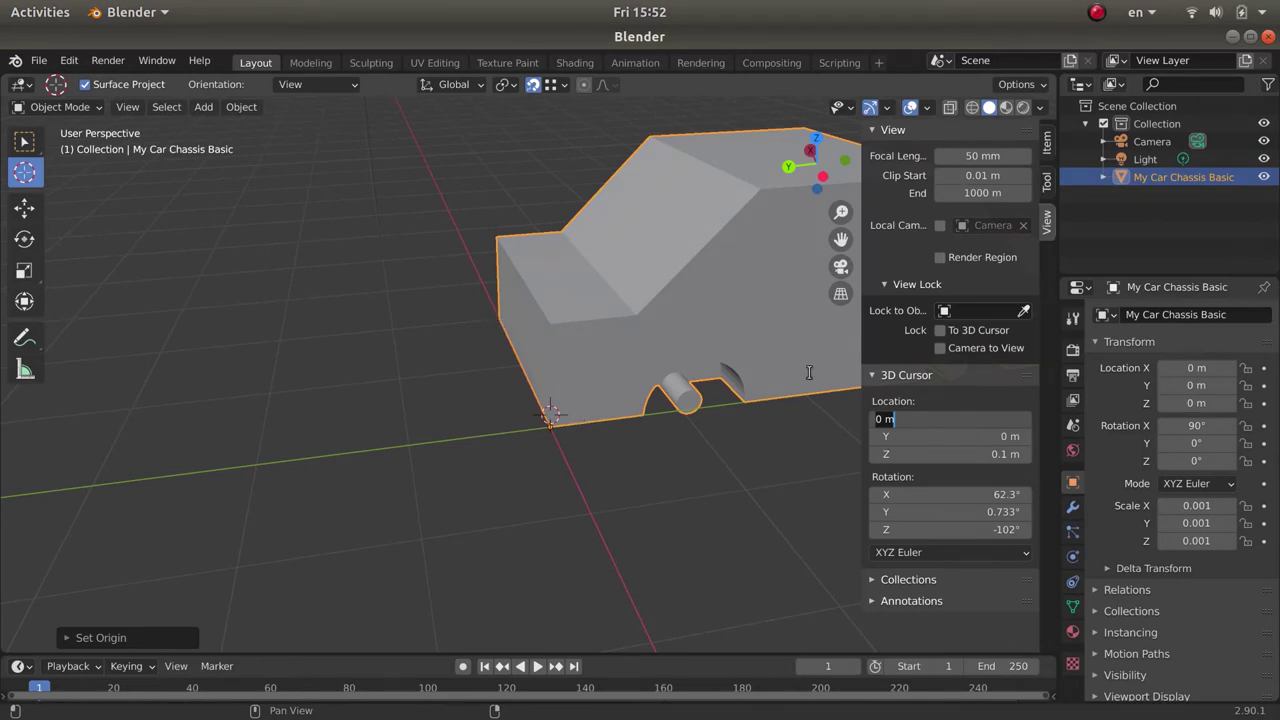
{"action": "key", "text": "BackSpace"}
{"action": "type", "text": "1"}
{"action": "key", "text": "Return"}
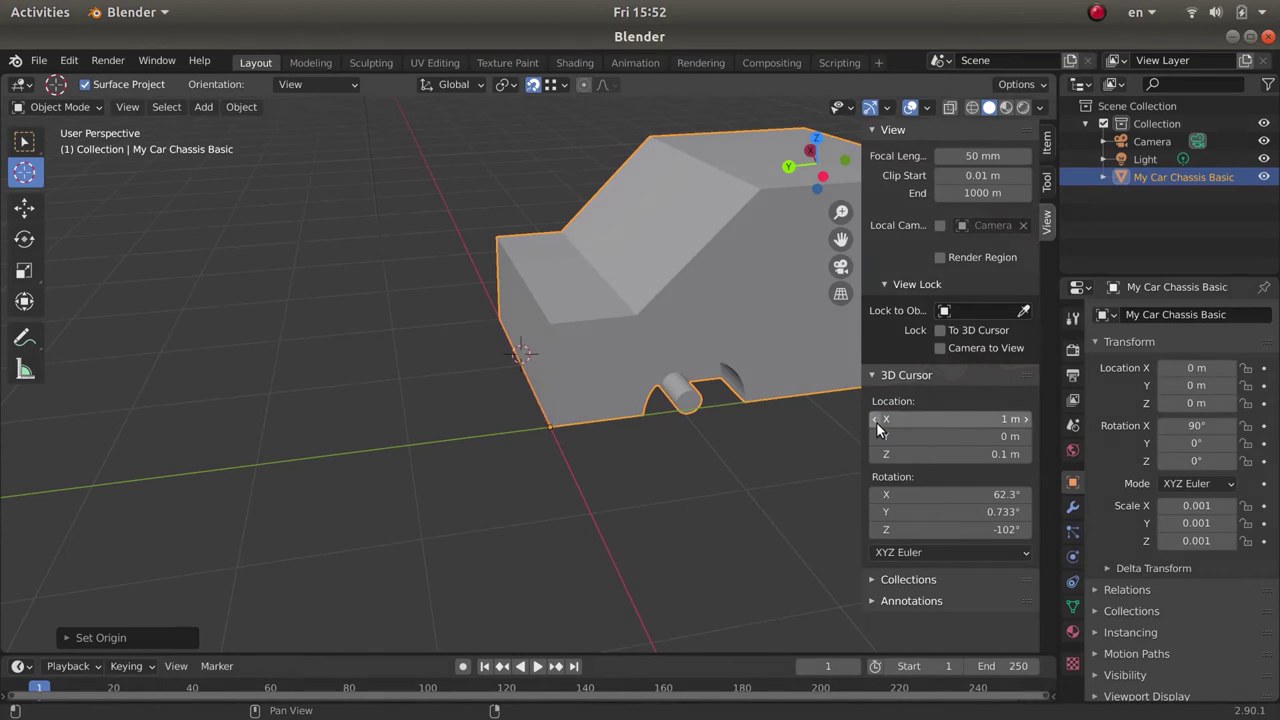
Step: Set the 3D cursor's Y location to -2.25 m and its Z location to 0 m
{"action": "left_click", "coordinate": [943, 441]}
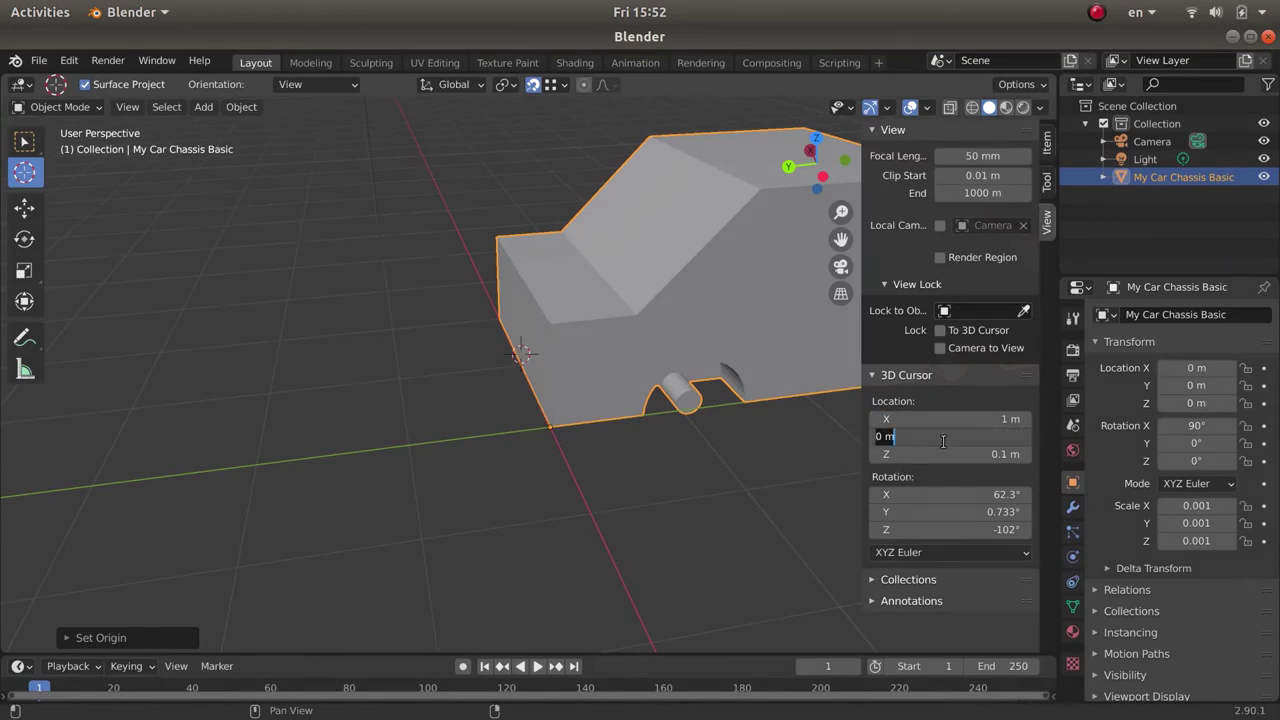
{"action": "type", "text": "-2.25"}
{"action": "key", "text": "Return"}
{"action": "left_click", "coordinate": [955, 453]}
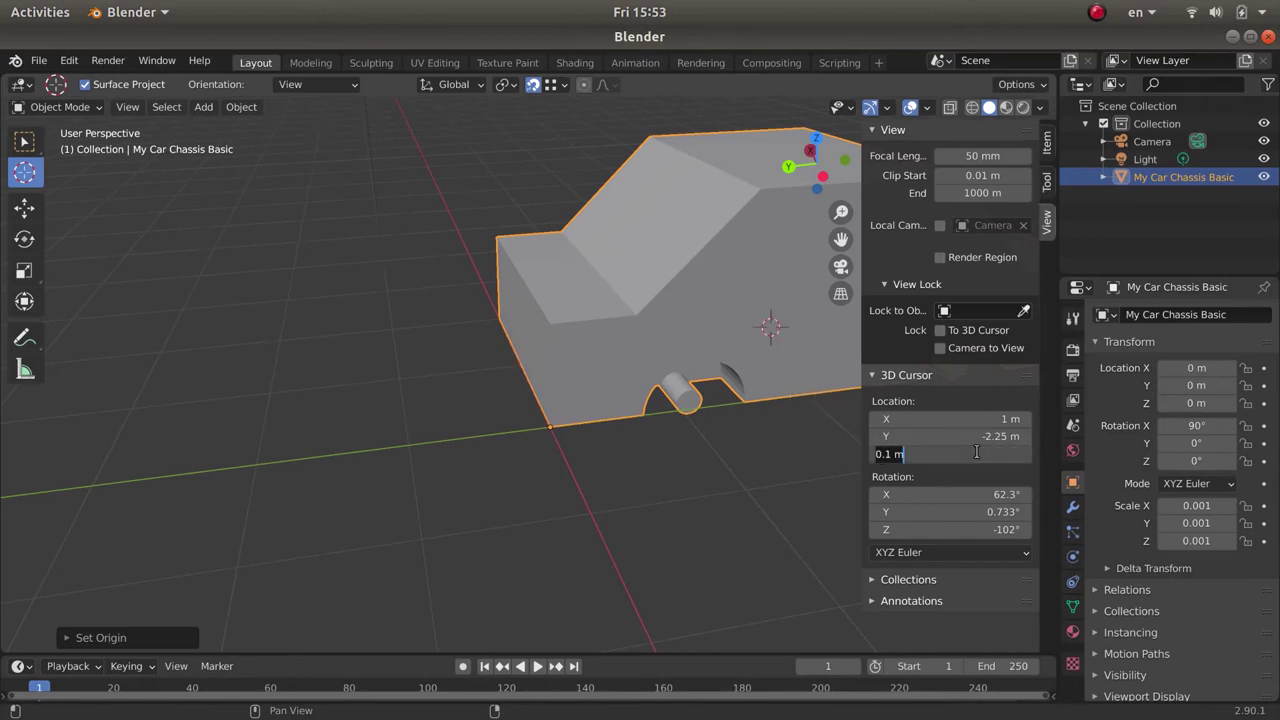
{"action": "type", "text": "0"}
{"action": "key", "text": "Return"}
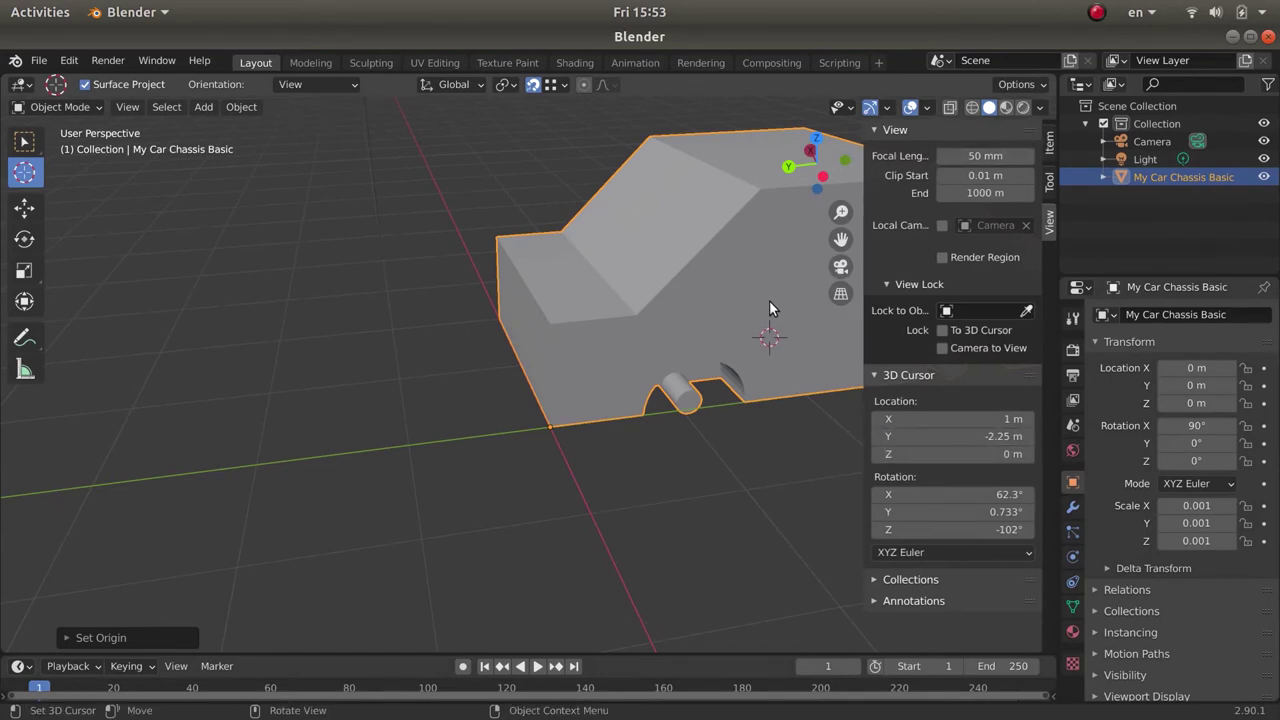
{"action": "key", "text": "n"}
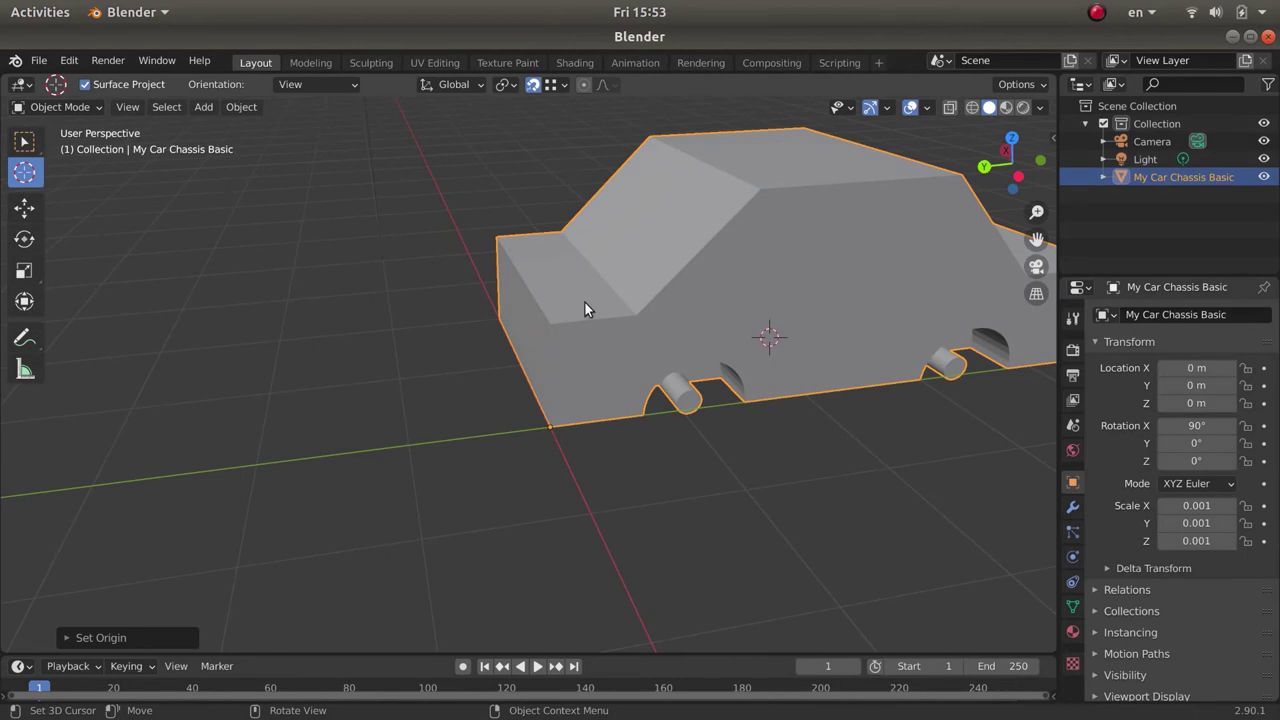
Step: Move the chassis's origin from its corner to the repositioned 3D cursor
{"action": "right_click", "coordinate": [711, 258]}
{"action": "mouse_move", "coordinate": [700, 250]}
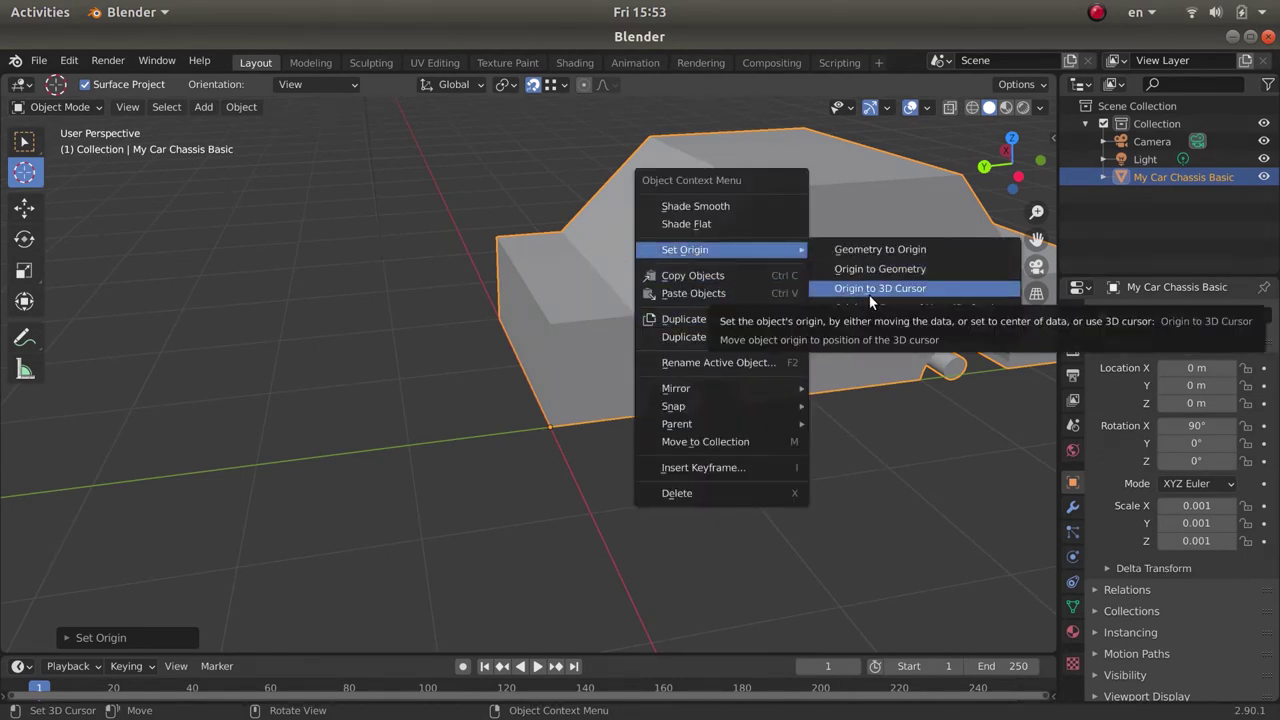
{"action": "left_click", "coordinate": [869, 290]}
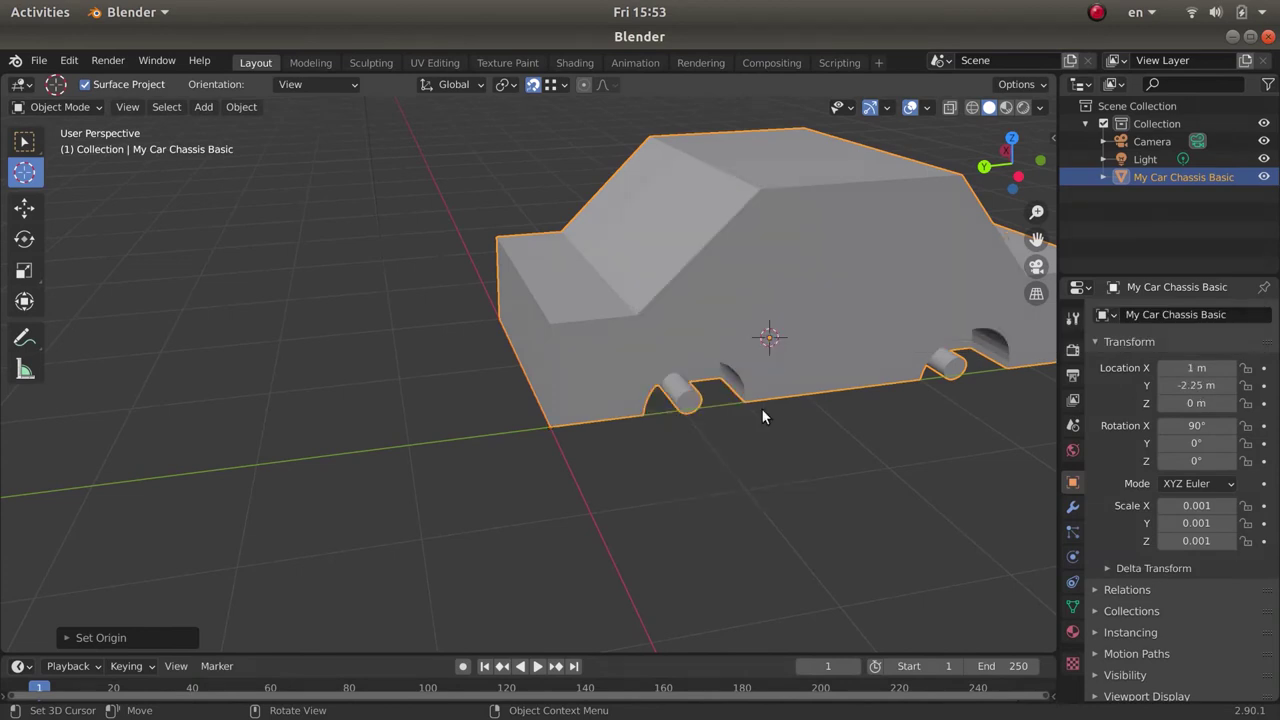
Step: Set the chassis's X and Y locations to 0 m to centre it on the world origin
{"action": "key", "text": "n"}
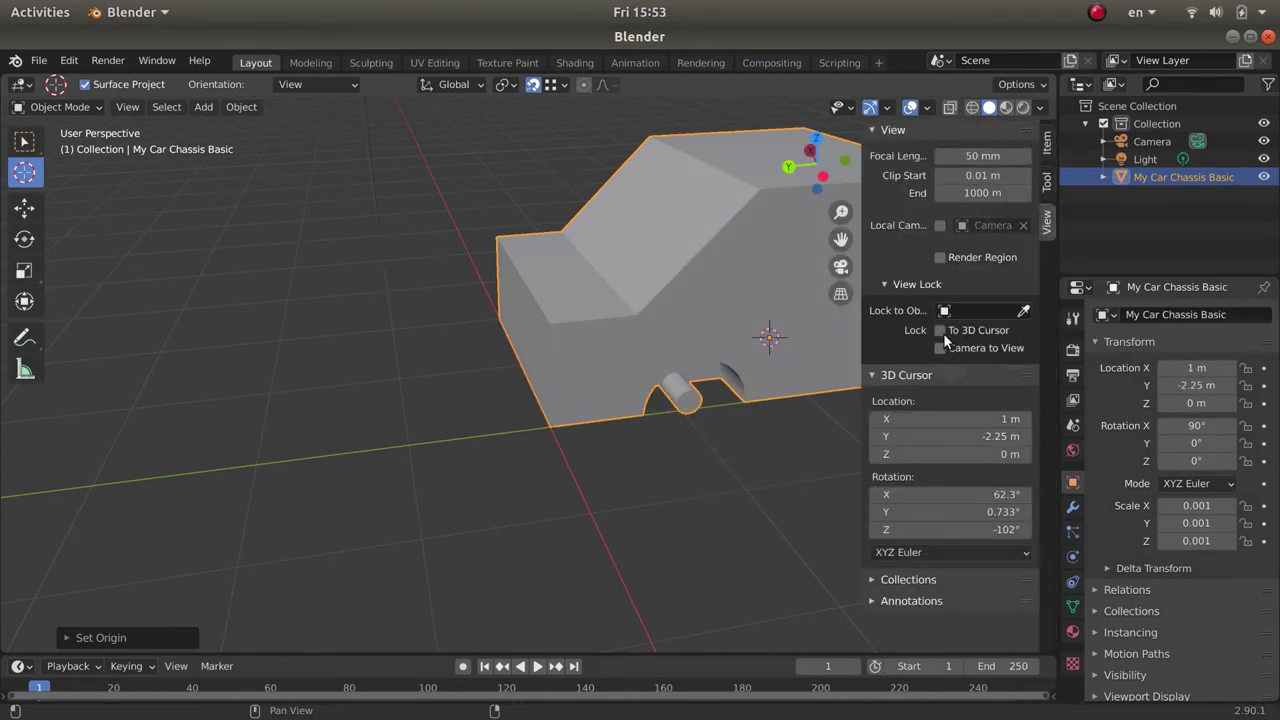
{"action": "left_click", "coordinate": [1047, 143]}
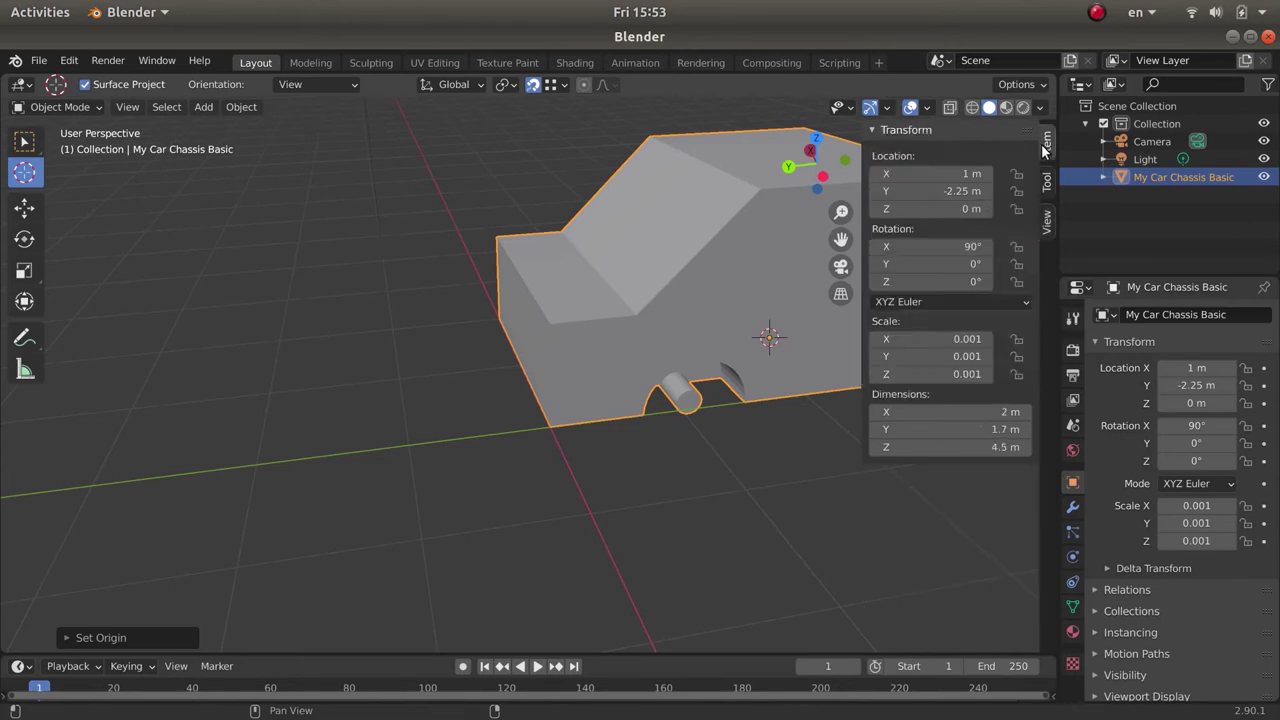
{"action": "left_click", "coordinate": [962, 180]}
{"action": "type", "text": "0"}
{"action": "key", "text": "Return"}
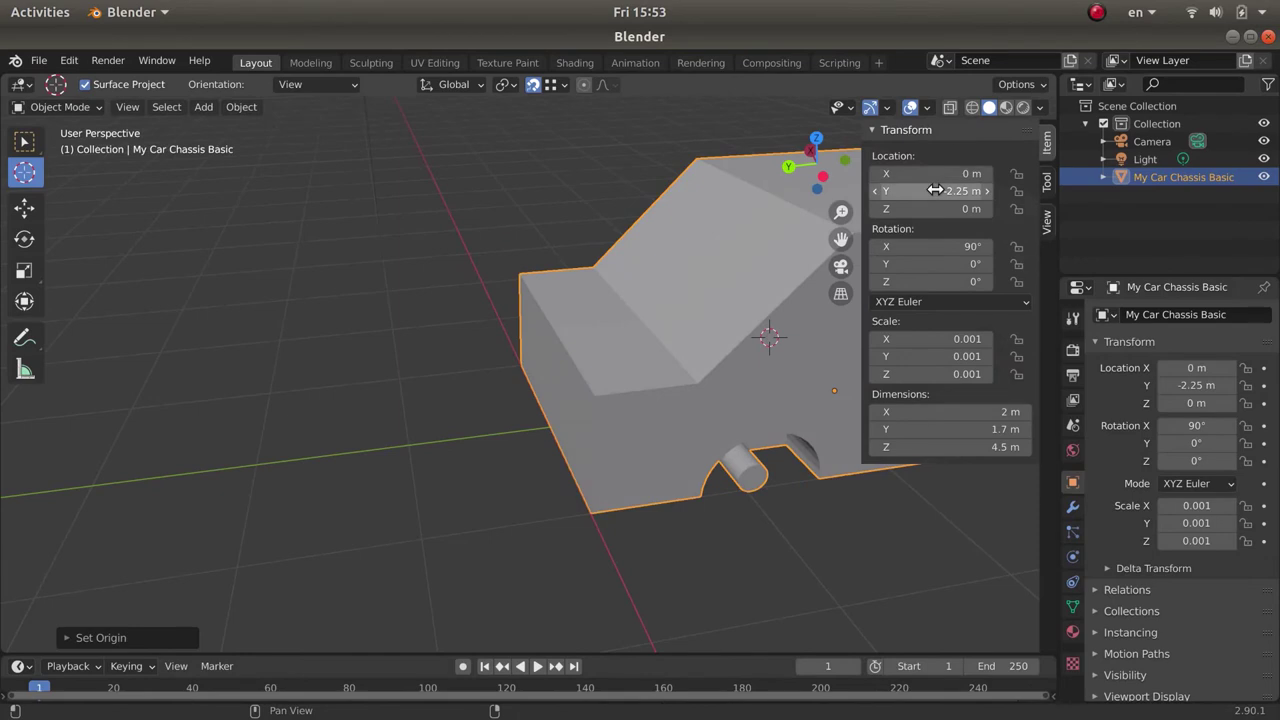
{"action": "left_click", "coordinate": [940, 190]}
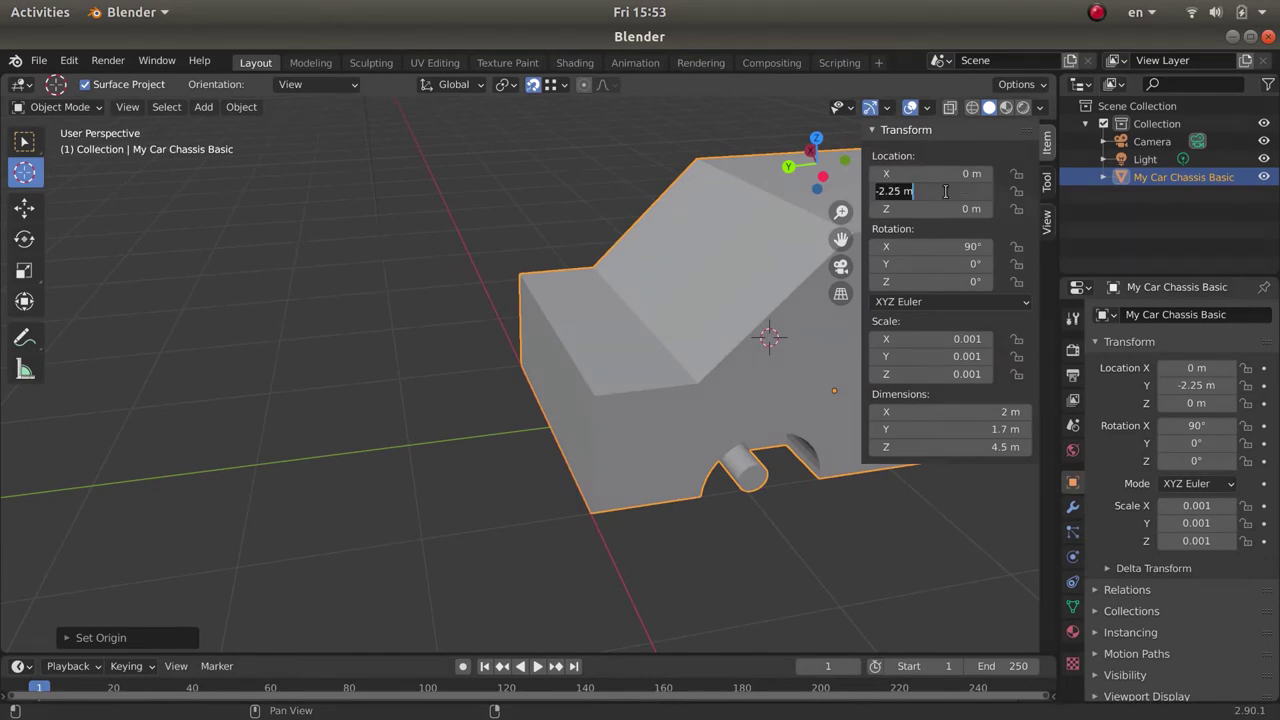
{"action": "type", "text": "0"}
{"action": "key", "text": "Return"}
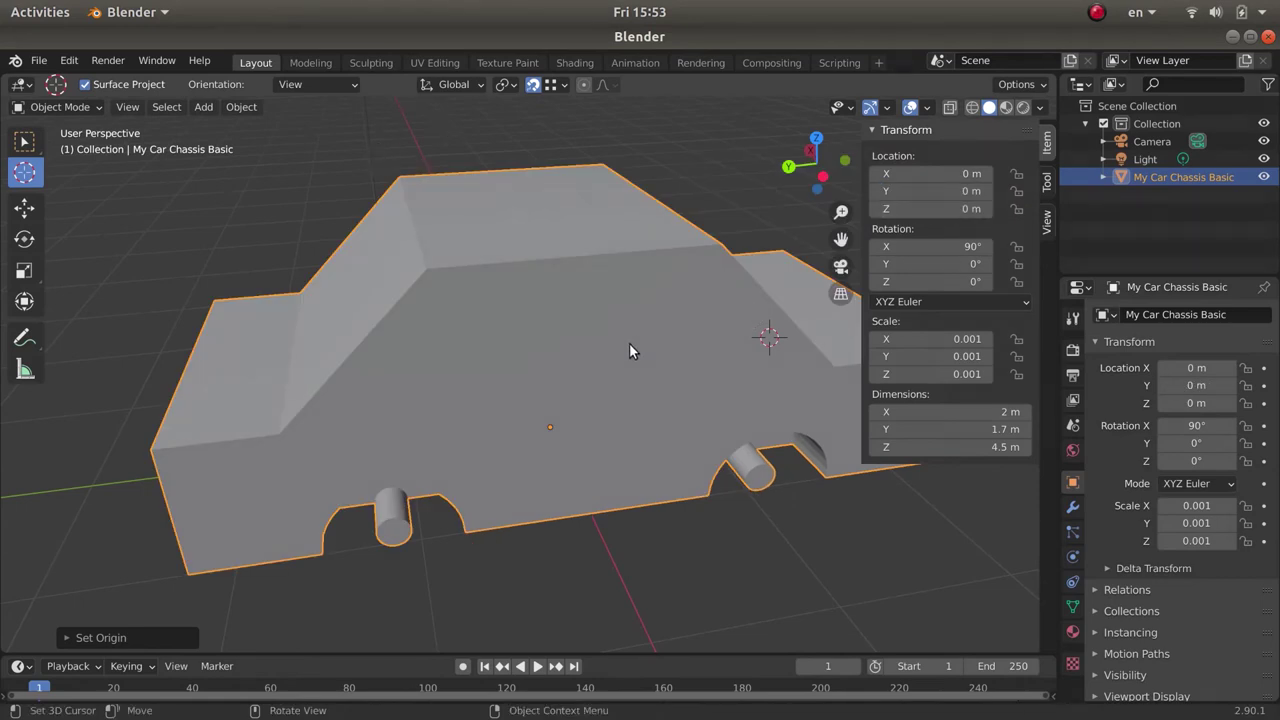
{"action": "key", "text": "n"}
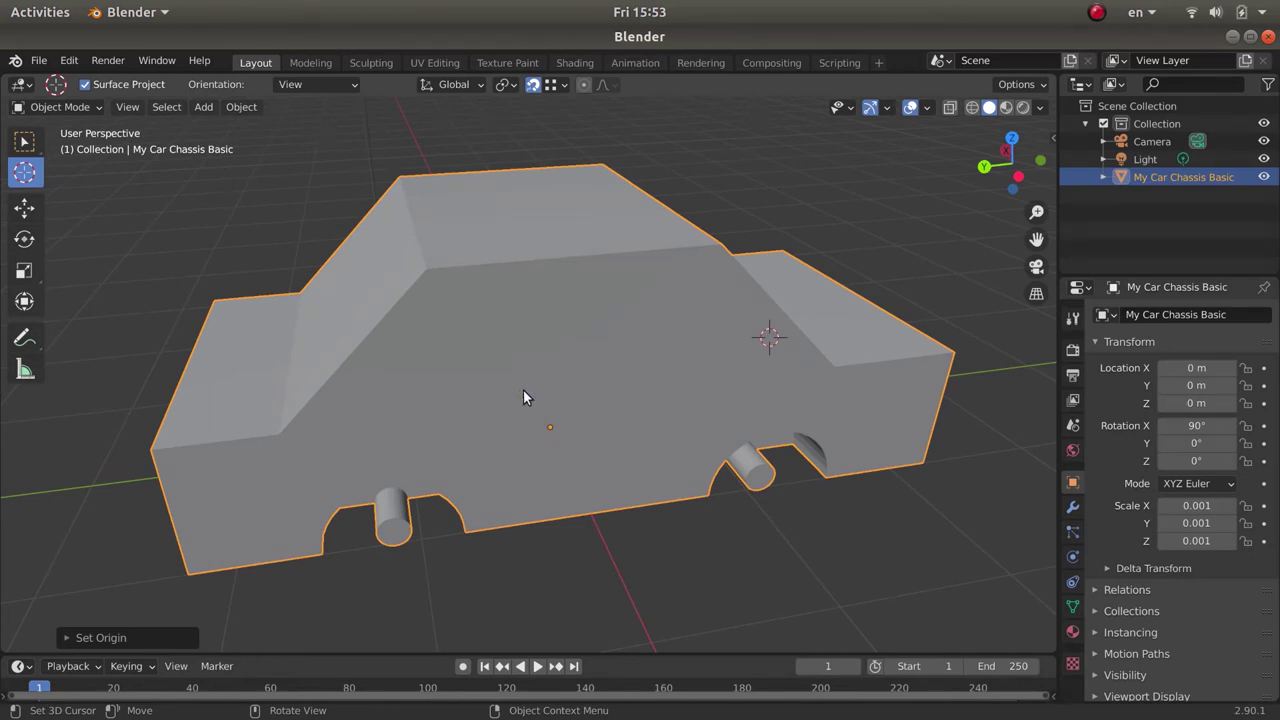
Step: Export the chassis in Collada format to the Desktop folder as Car_Chassis.dae
{"action": "left_click", "coordinate": [38, 60]}
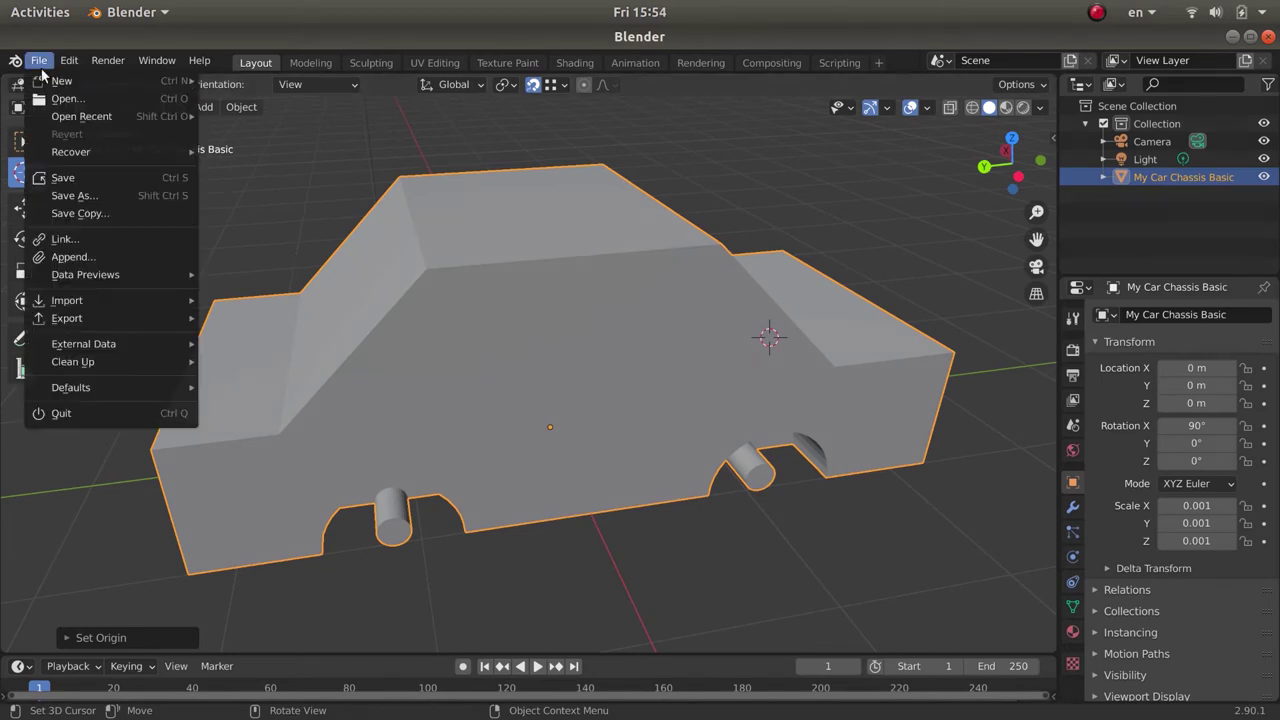
{"action": "mouse_move", "coordinate": [104, 318]}
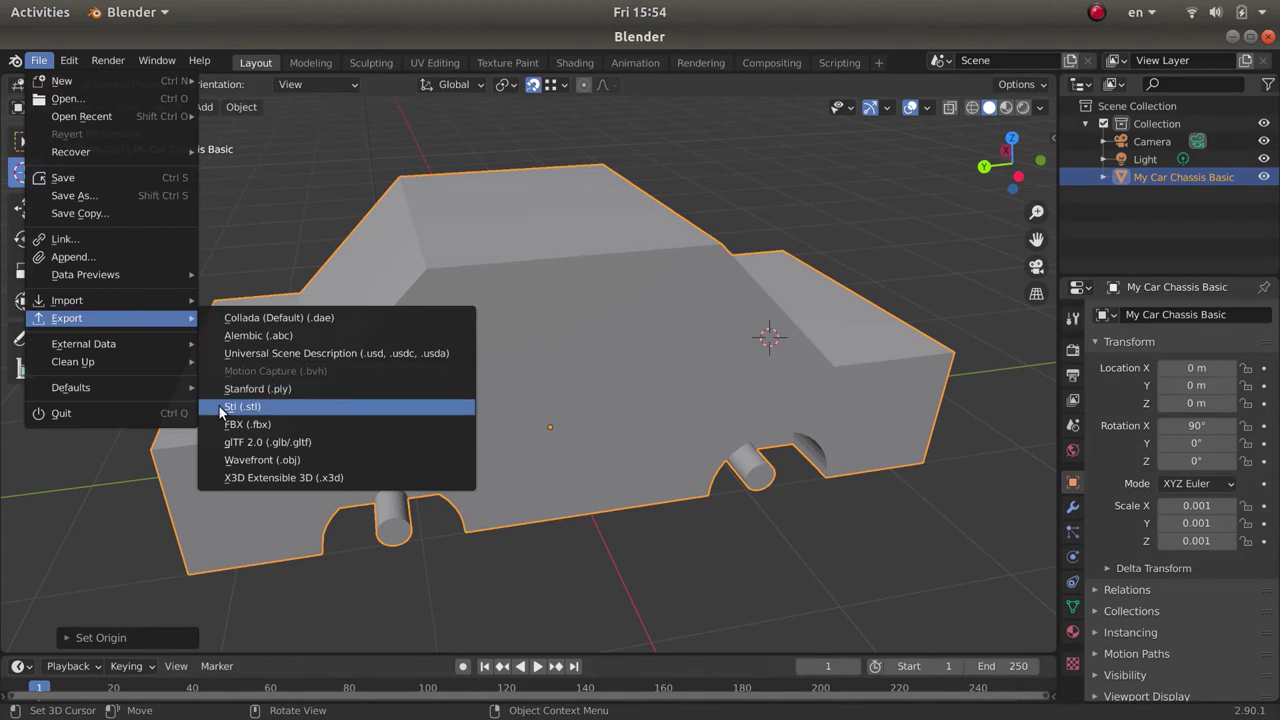
{"action": "left_click", "coordinate": [223, 317]}
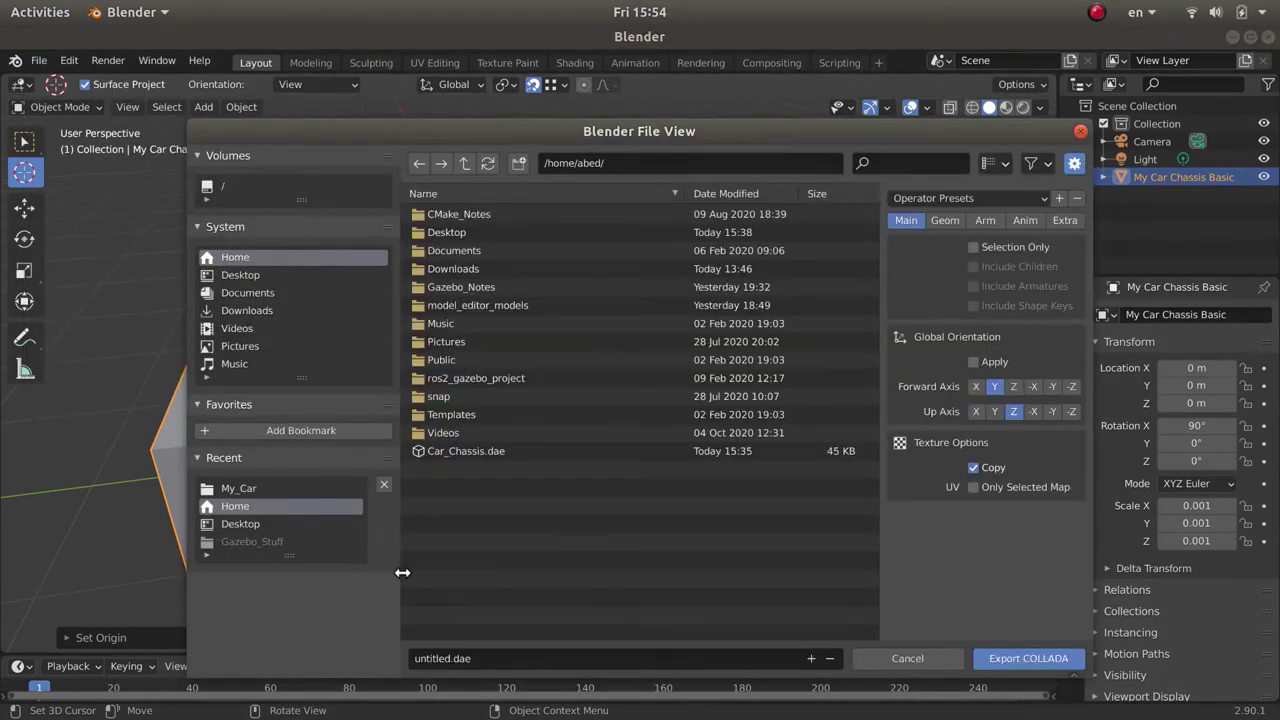
{"action": "left_click", "coordinate": [448, 660]}
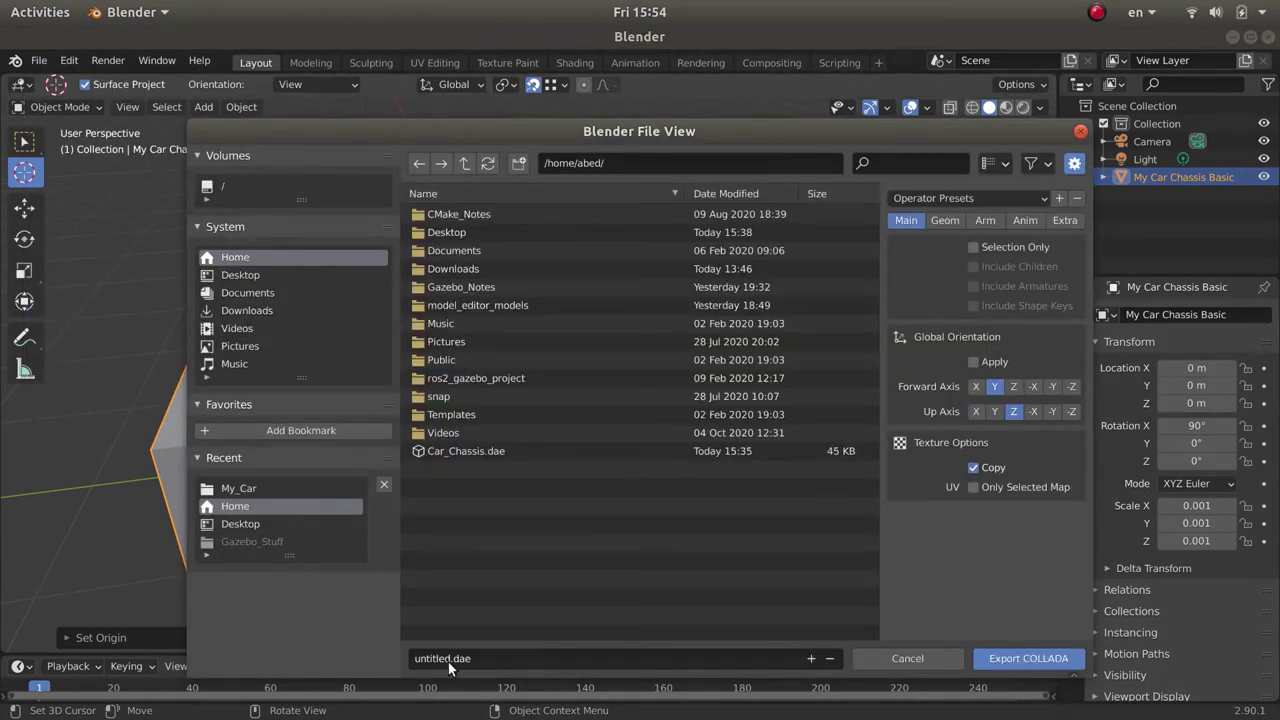
{"action": "key", "text": "Escape"}
{"action": "left_click", "coordinate": [247, 278]}
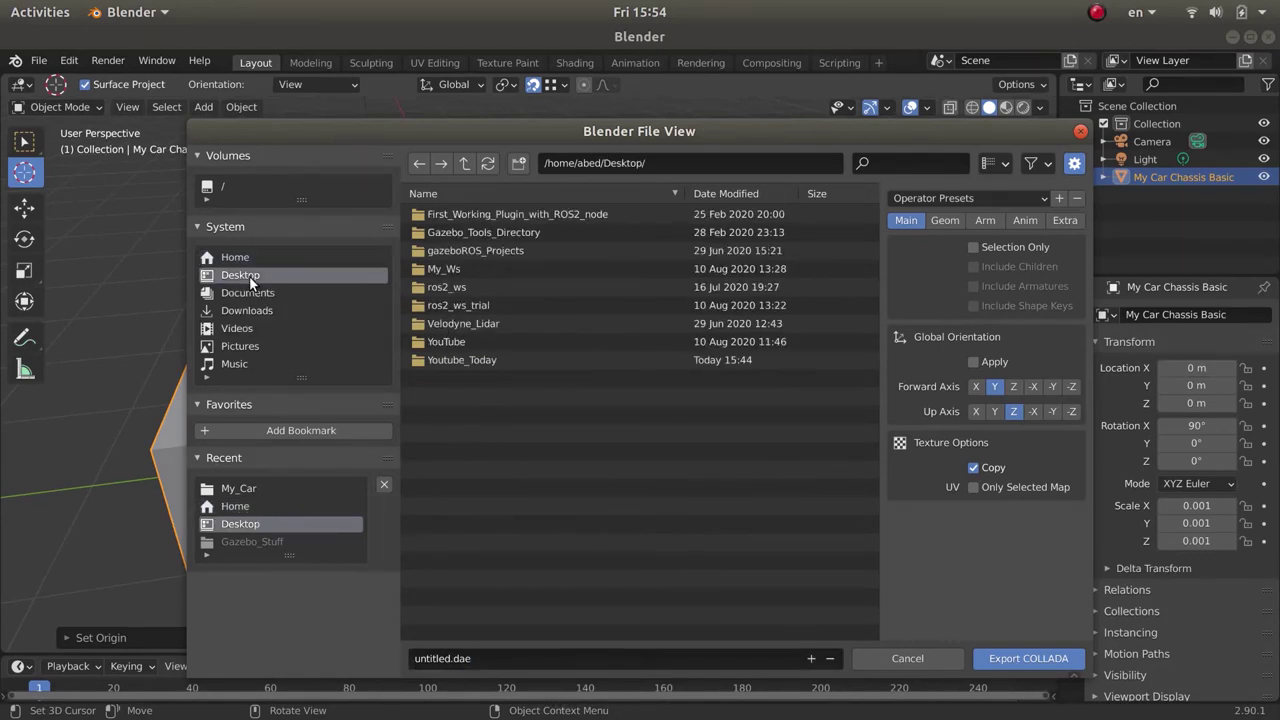
{"action": "left_click", "coordinate": [463, 658]}
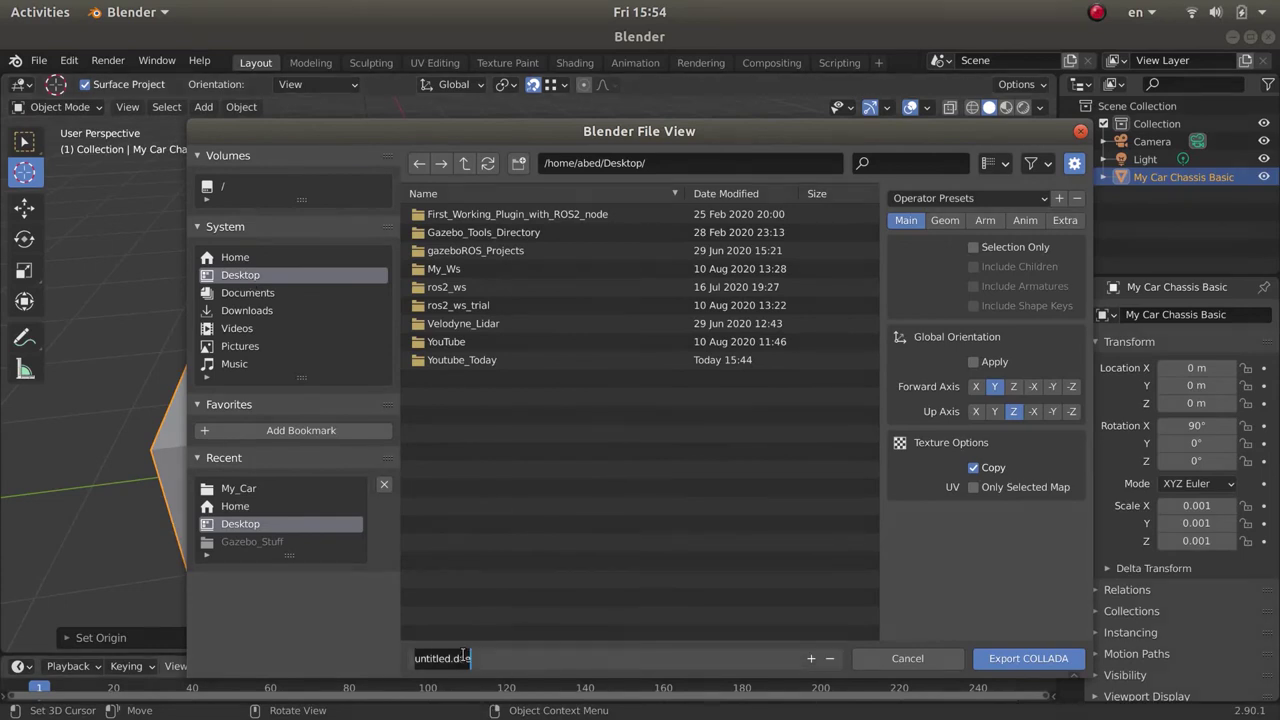
{"action": "type", "text": "Ca"}
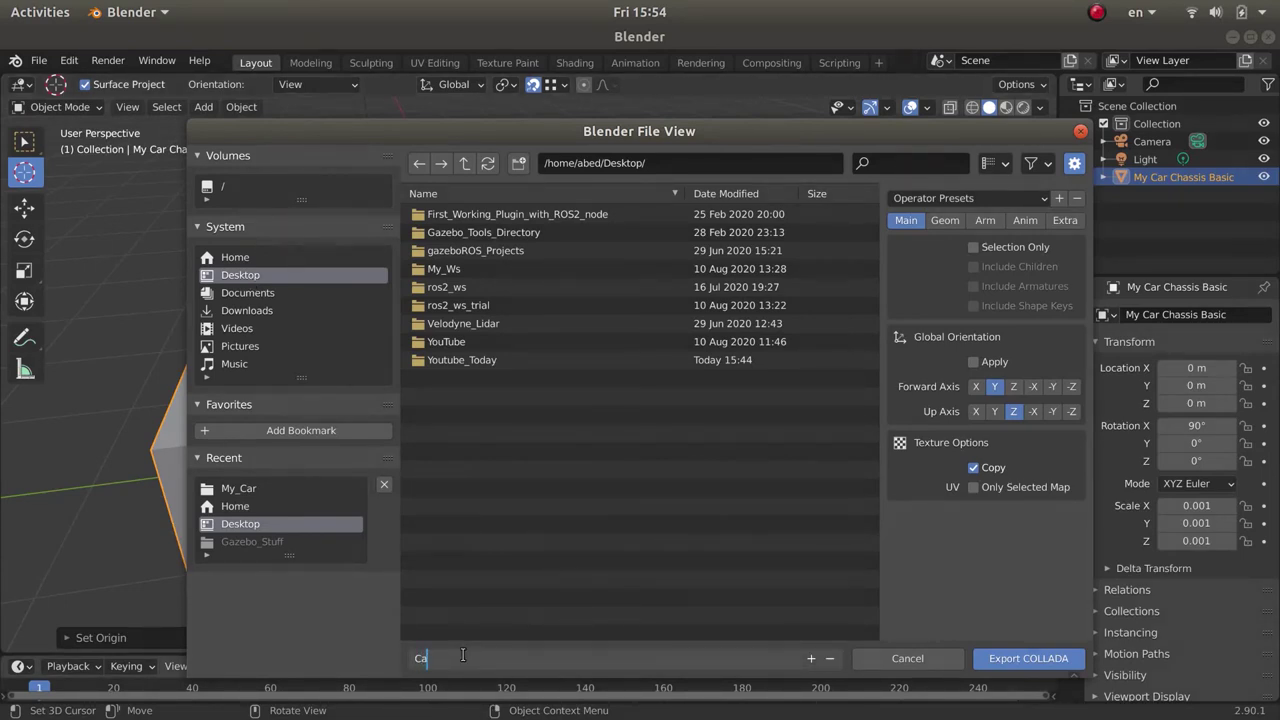
{"action": "type", "text": "r_Chassis"}
{"action": "left_click", "coordinate": [1013, 659]}
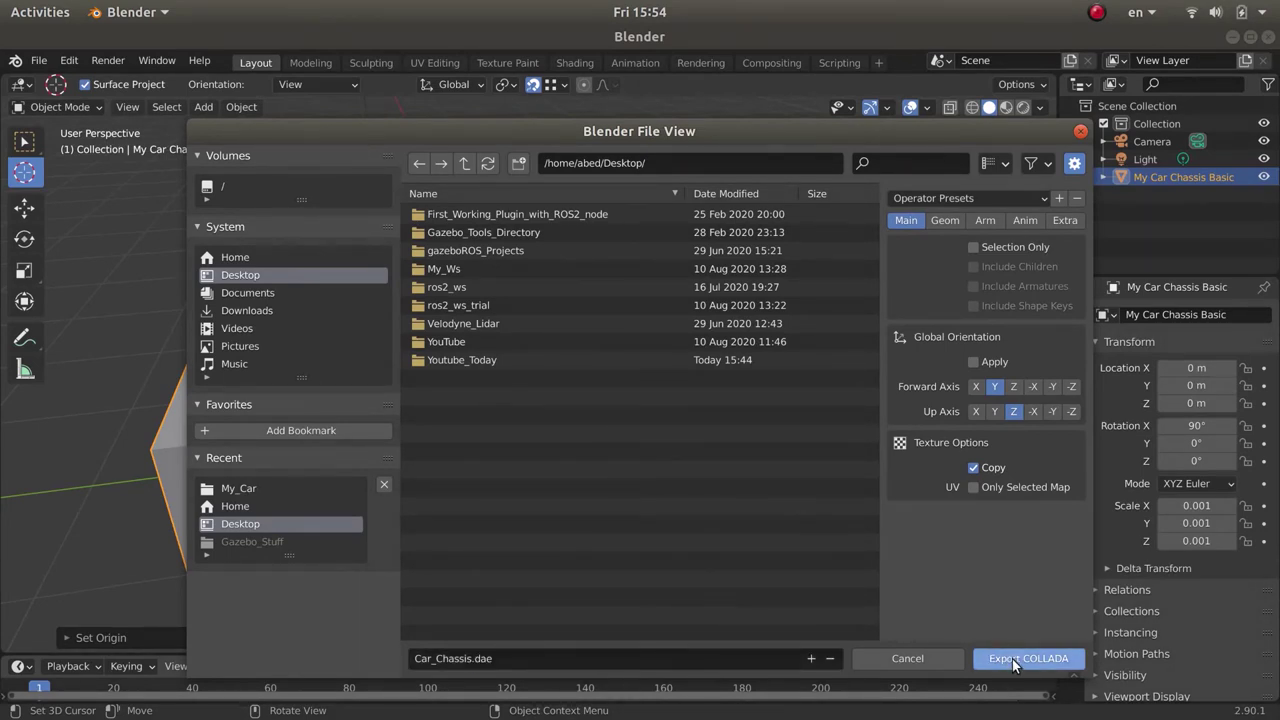
{"action": "left_click", "coordinate": [1012, 659]}
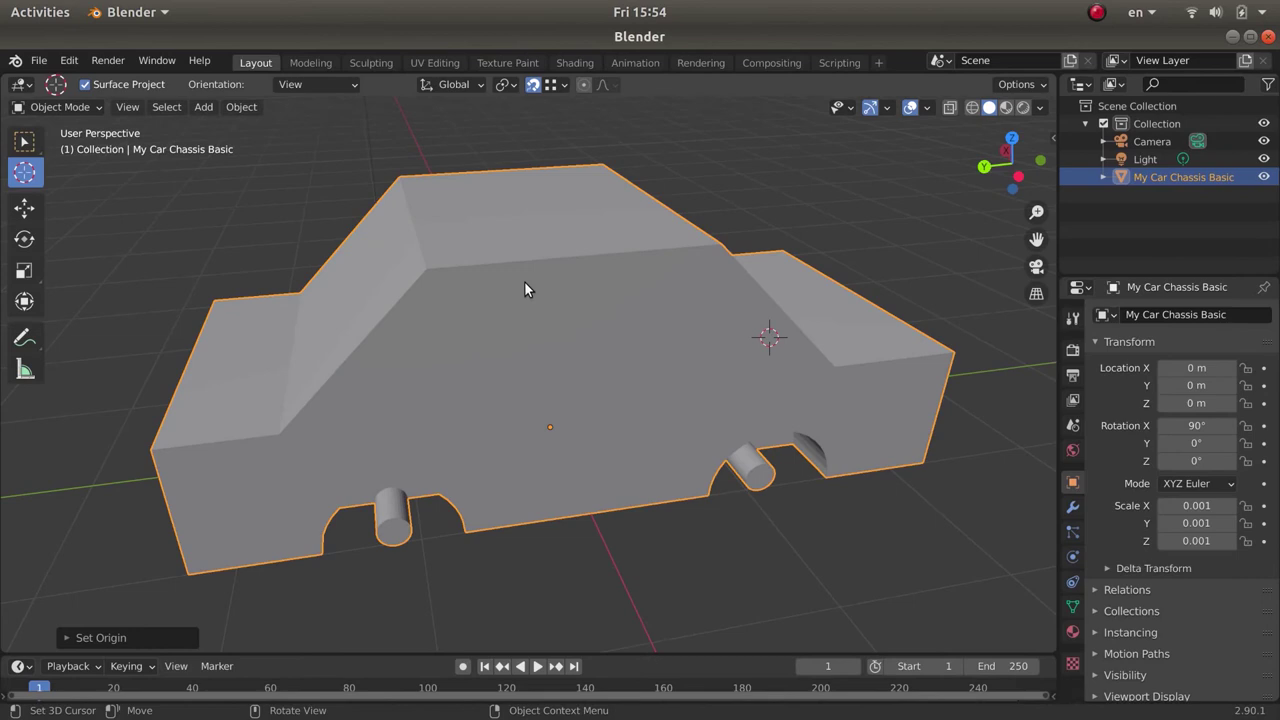
Step: Delete the chassis from the scene and import My_Car_Wheel_Basic.STL from the My_Car folder
{"action": "key", "text": "Delete"}
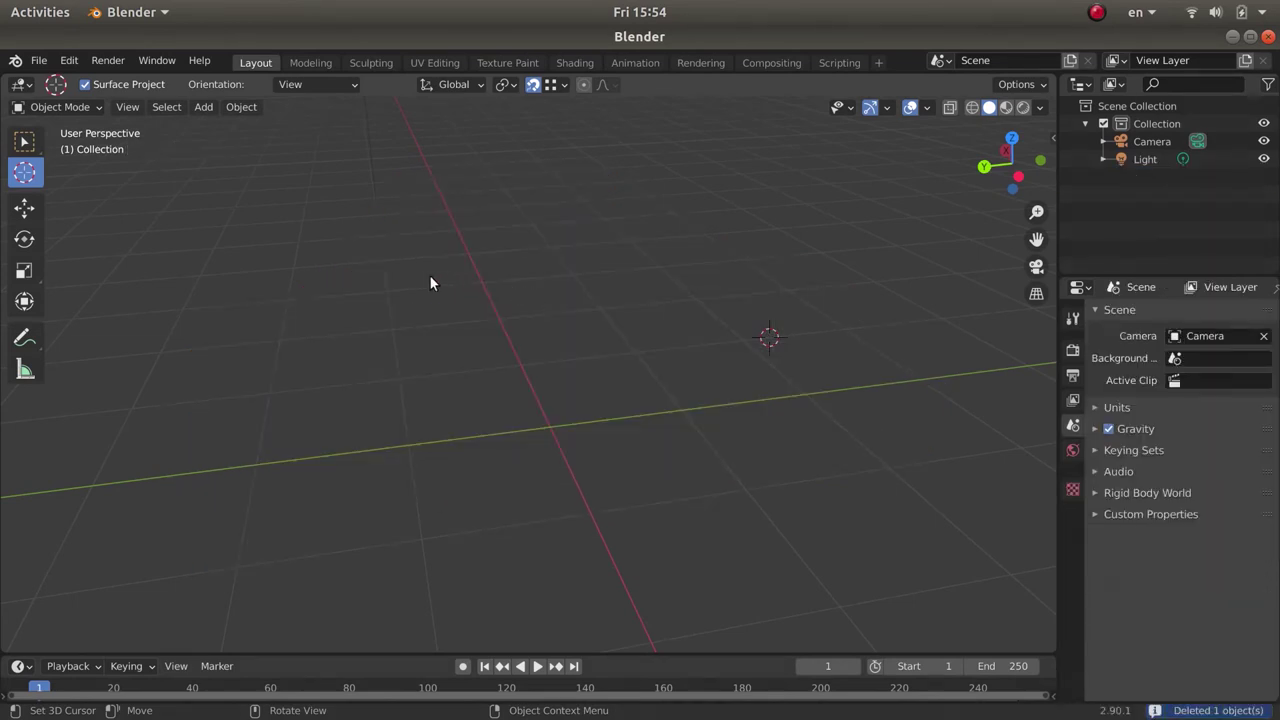
{"action": "left_click", "coordinate": [38, 60]}
{"action": "mouse_move", "coordinate": [80, 358]}
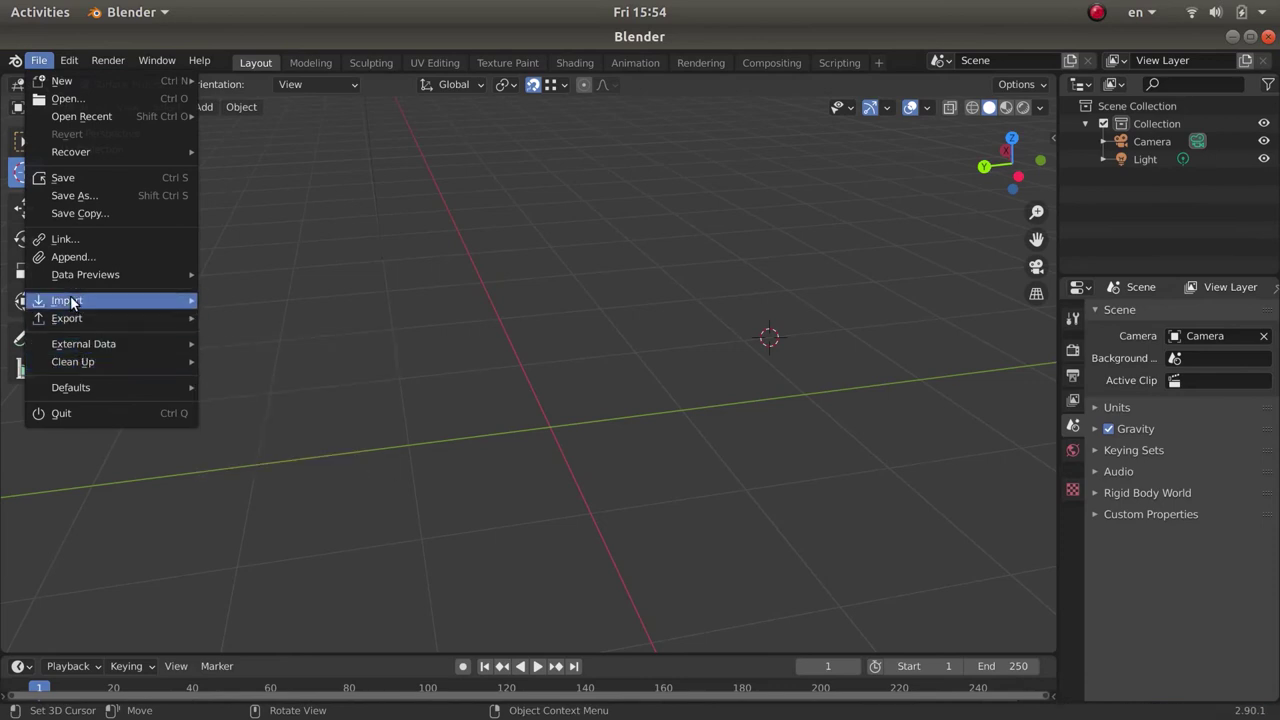
{"action": "mouse_move", "coordinate": [75, 302]}
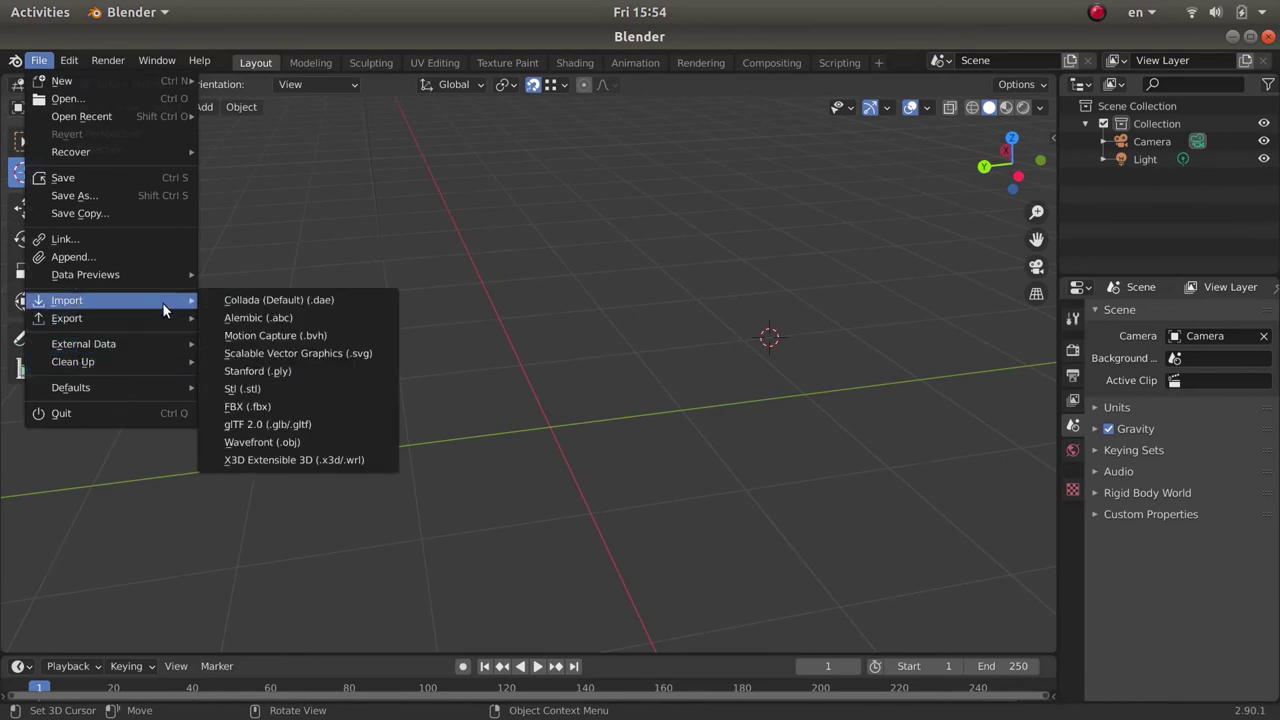
{"action": "left_click", "coordinate": [246, 389]}
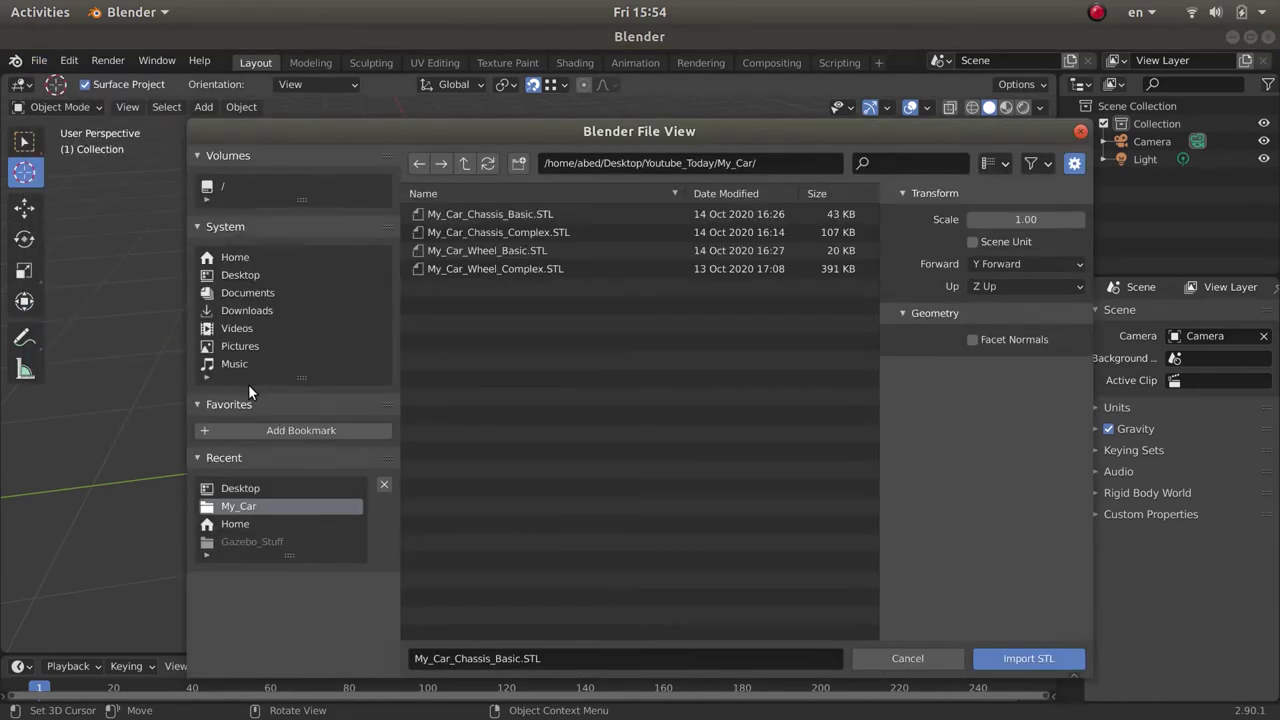
{"action": "left_click", "coordinate": [494, 250]}
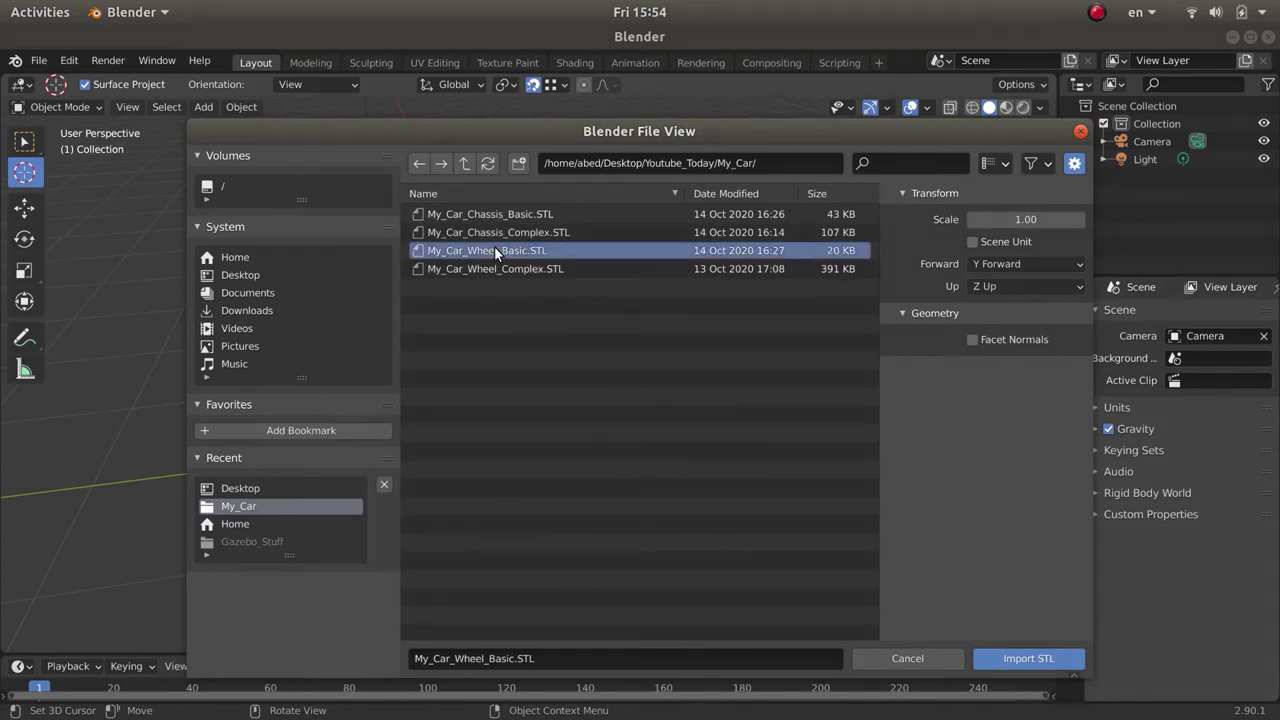
{"action": "left_click", "coordinate": [1008, 652]}
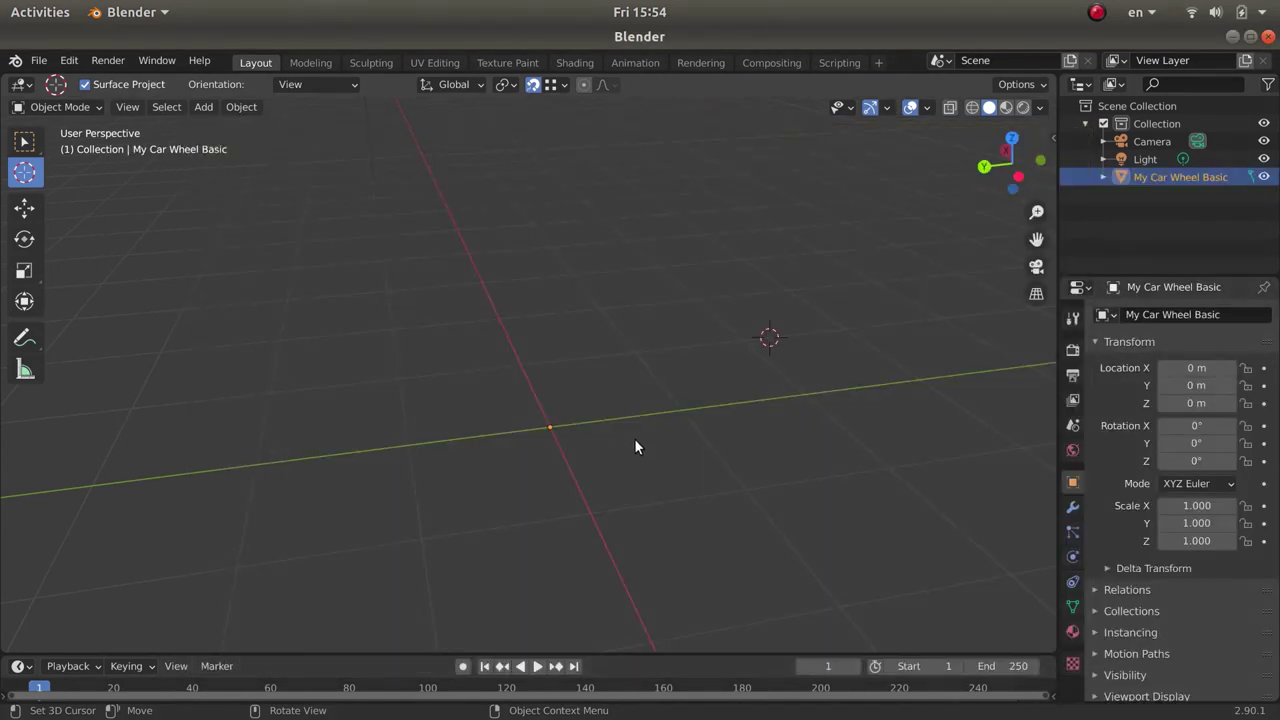
Step: Divide the wheel's X and Y scale by 1000, giving 0.001 on both axes
{"action": "key", "text": "n"}
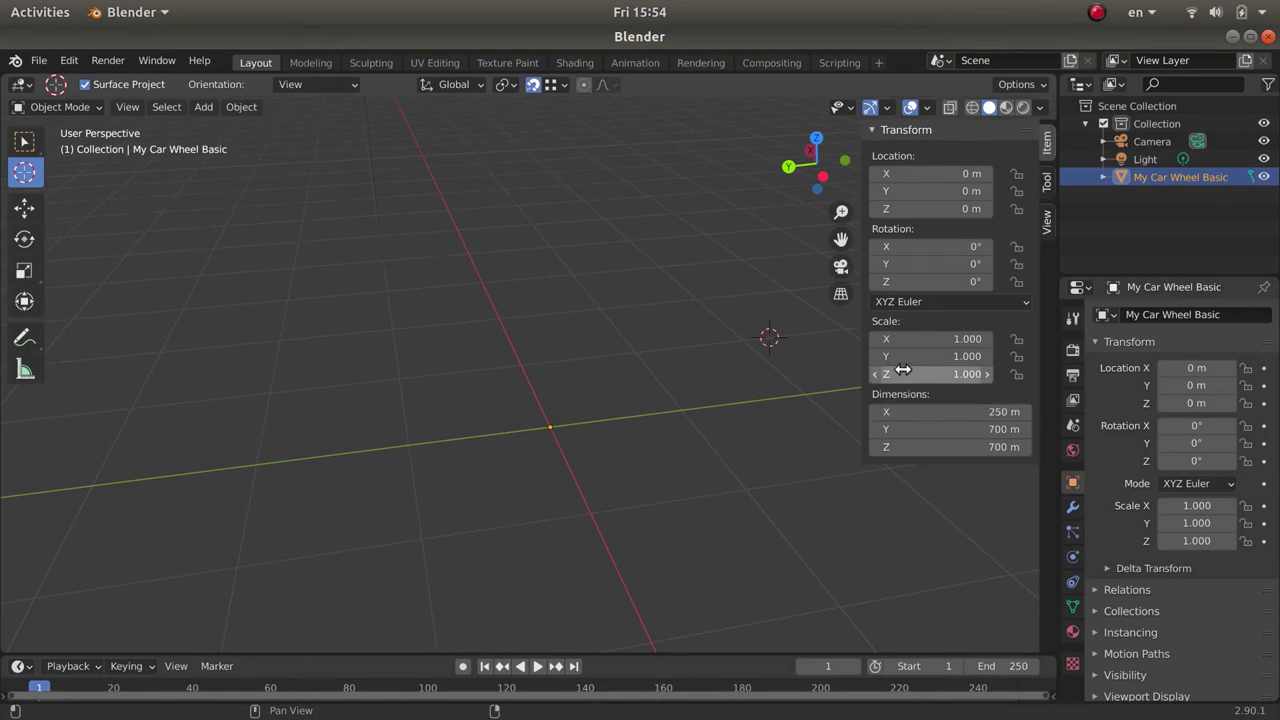
{"action": "left_click", "coordinate": [919, 341]}
{"action": "left_click", "coordinate": [919, 341]}
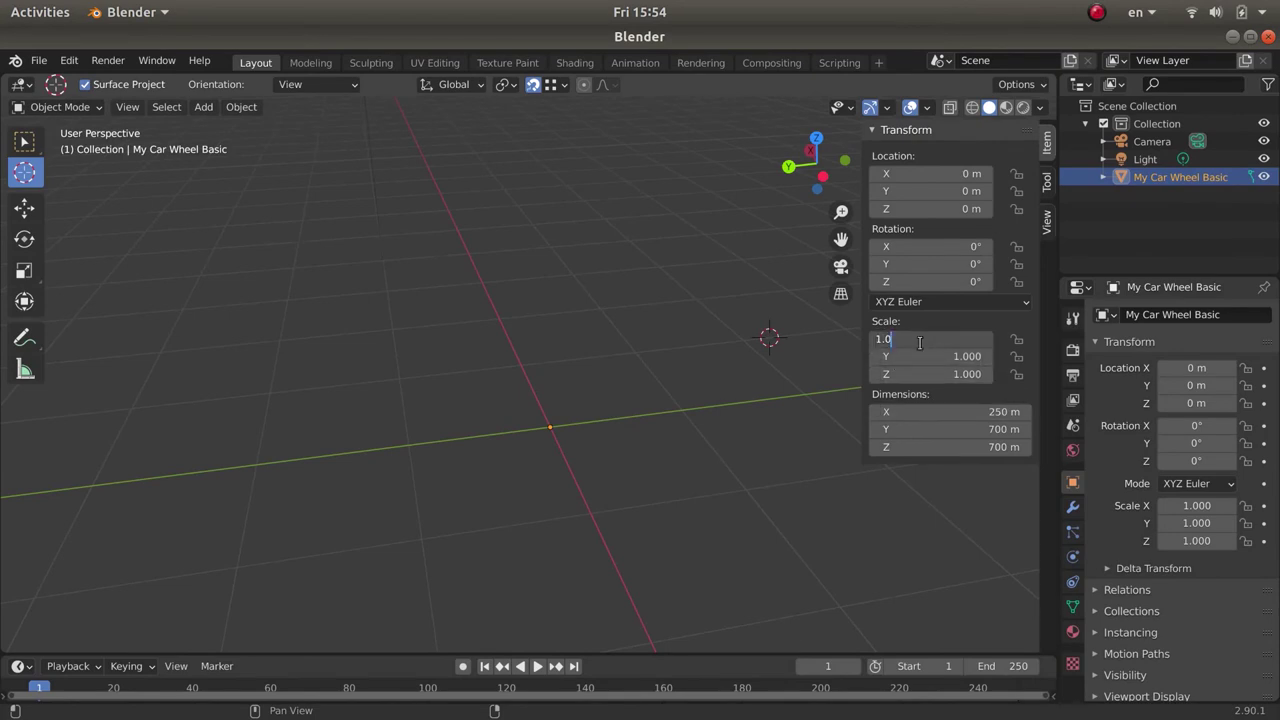
{"action": "type", "text": "/1000"}
{"action": "key", "text": "Return"}
{"action": "left_click", "coordinate": [948, 358]}
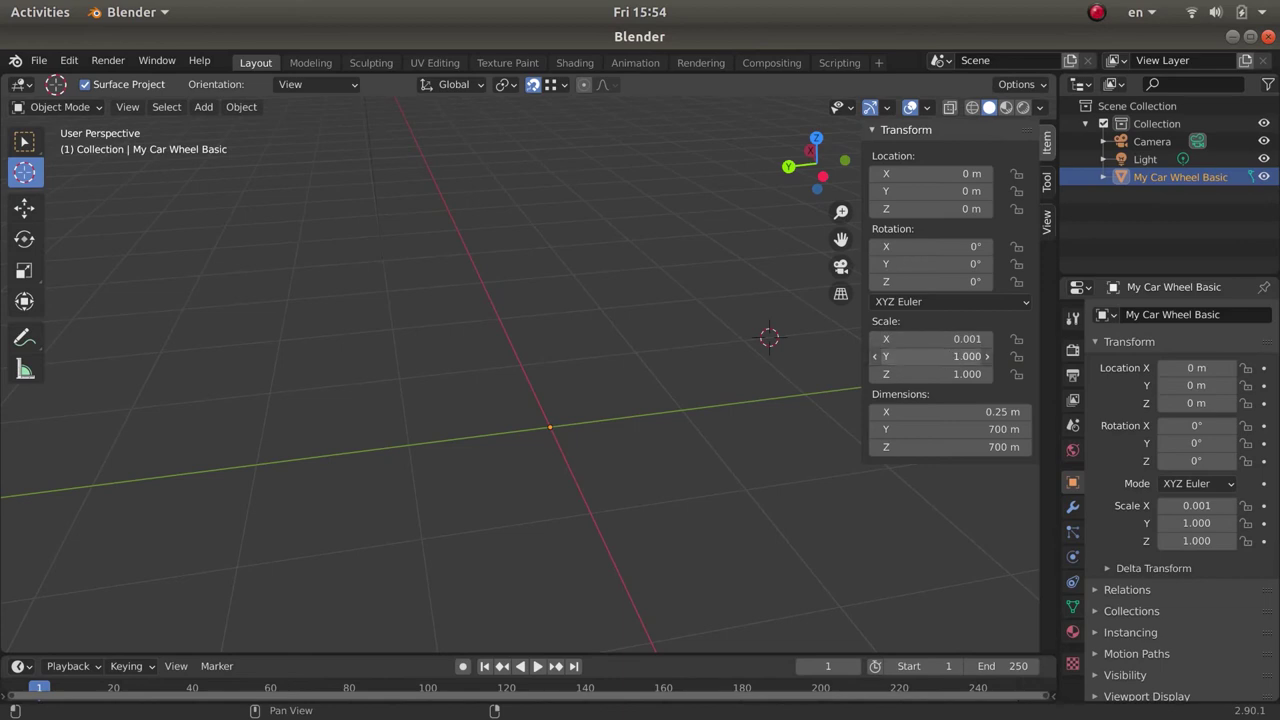
{"action": "left_click", "coordinate": [953, 361]}
{"action": "type", "text": "/1000"}
{"action": "key", "text": "Return"}
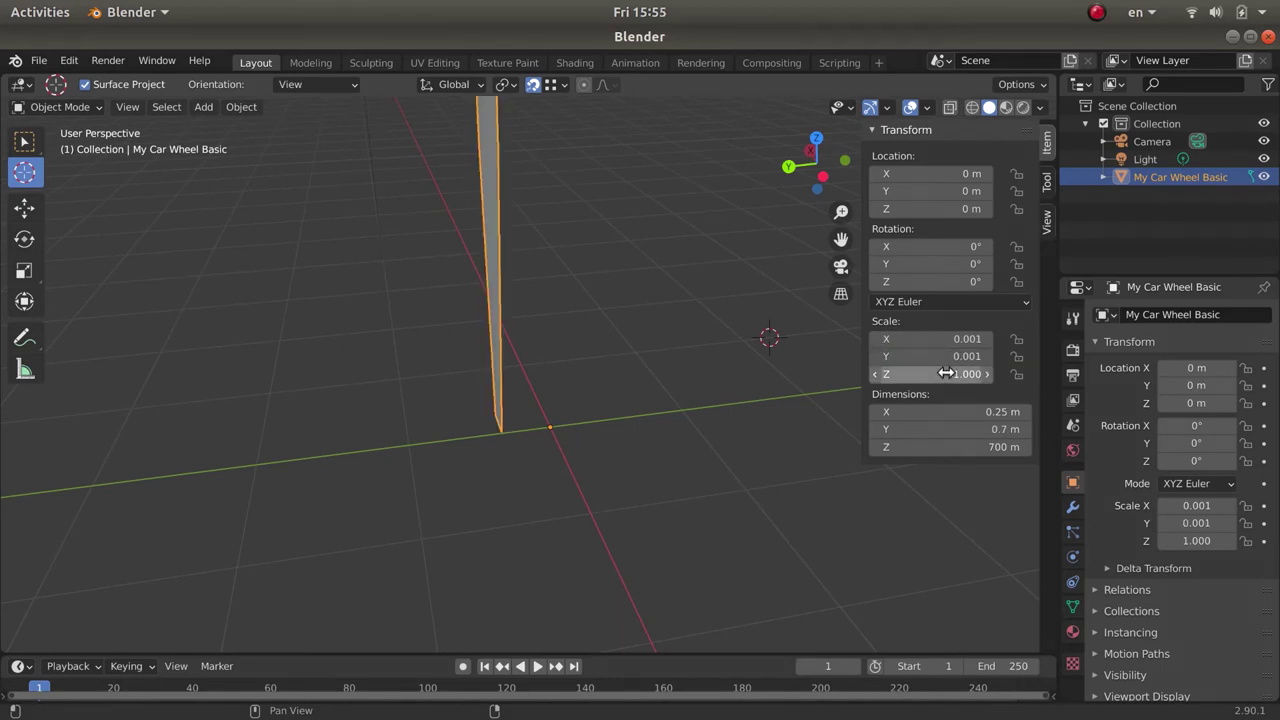
Step: Divide the wheel's Z scale by 1000 to 0.001, matching the other two axes
{"action": "left_click", "coordinate": [946, 373]}
{"action": "left_click", "coordinate": [946, 373]}
{"action": "type", "text": "/"}
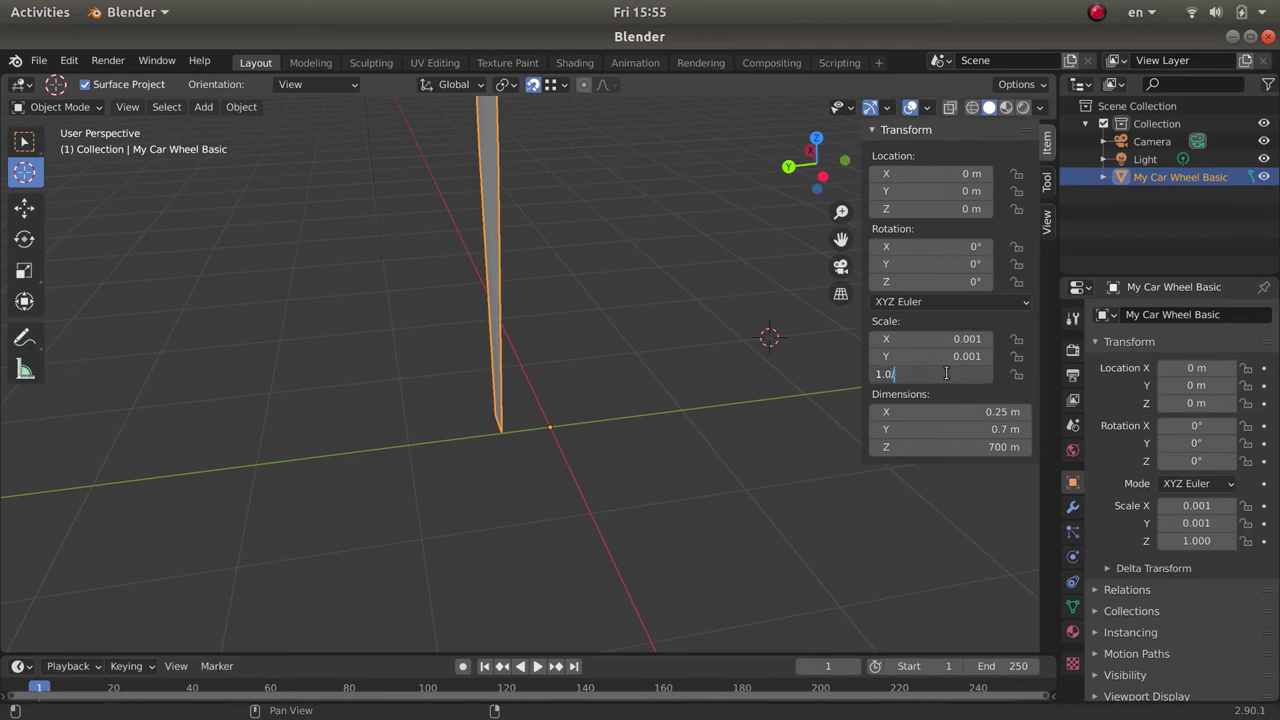
{"action": "type", "text": "1000"}
{"action": "key", "text": "Return"}
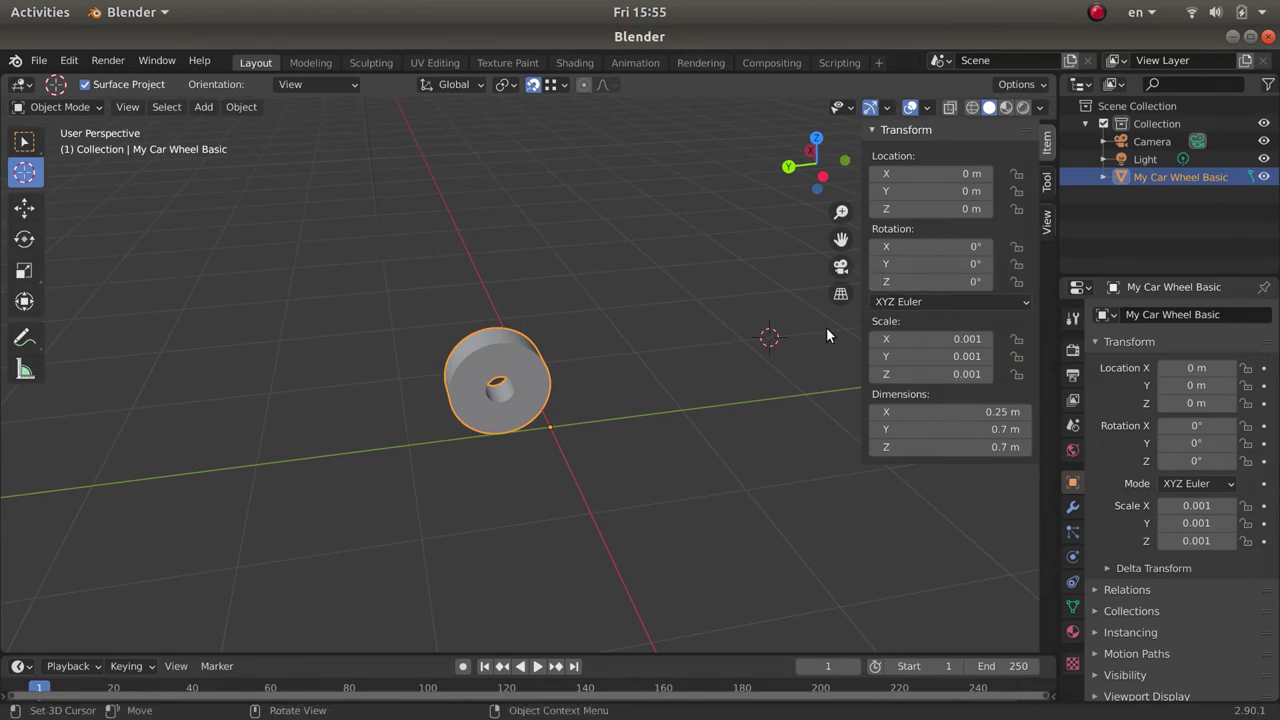
{"action": "key", "text": "n"}
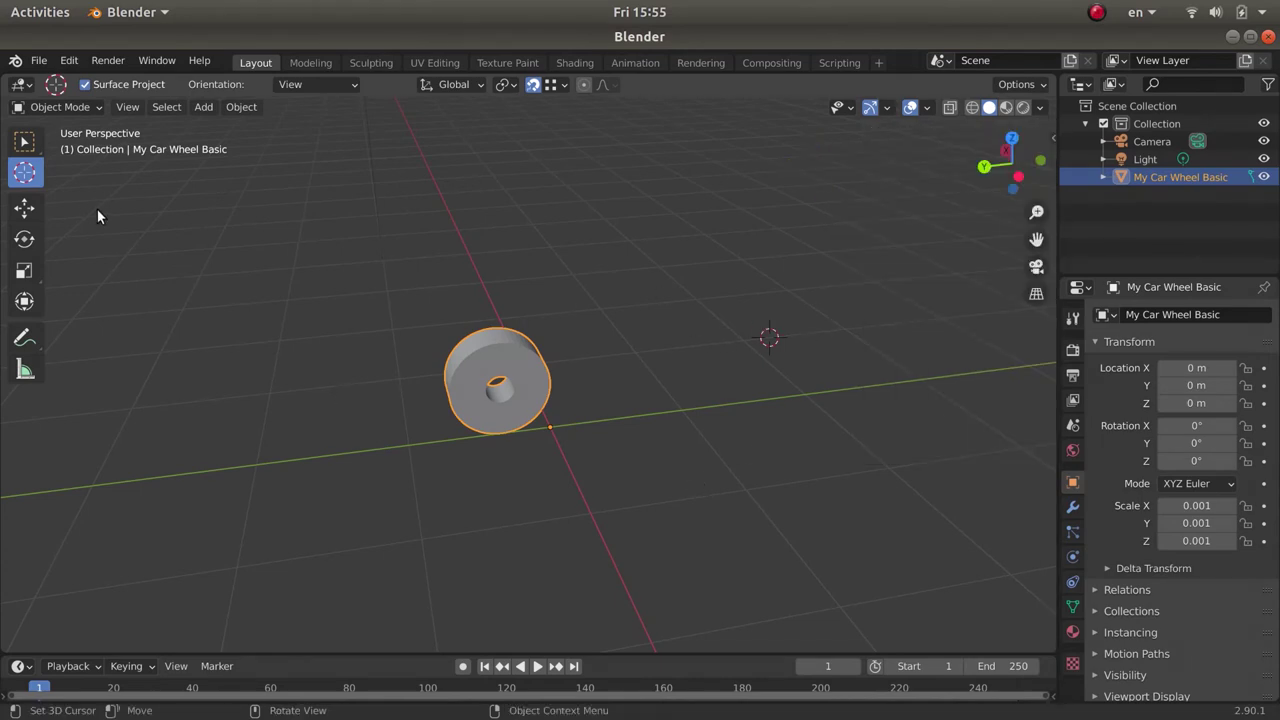
Step: Leave the 3D cursor tool for box selection and move the wheel's origin to the centre of its geometry
{"action": "left_click", "coordinate": [24, 141]}
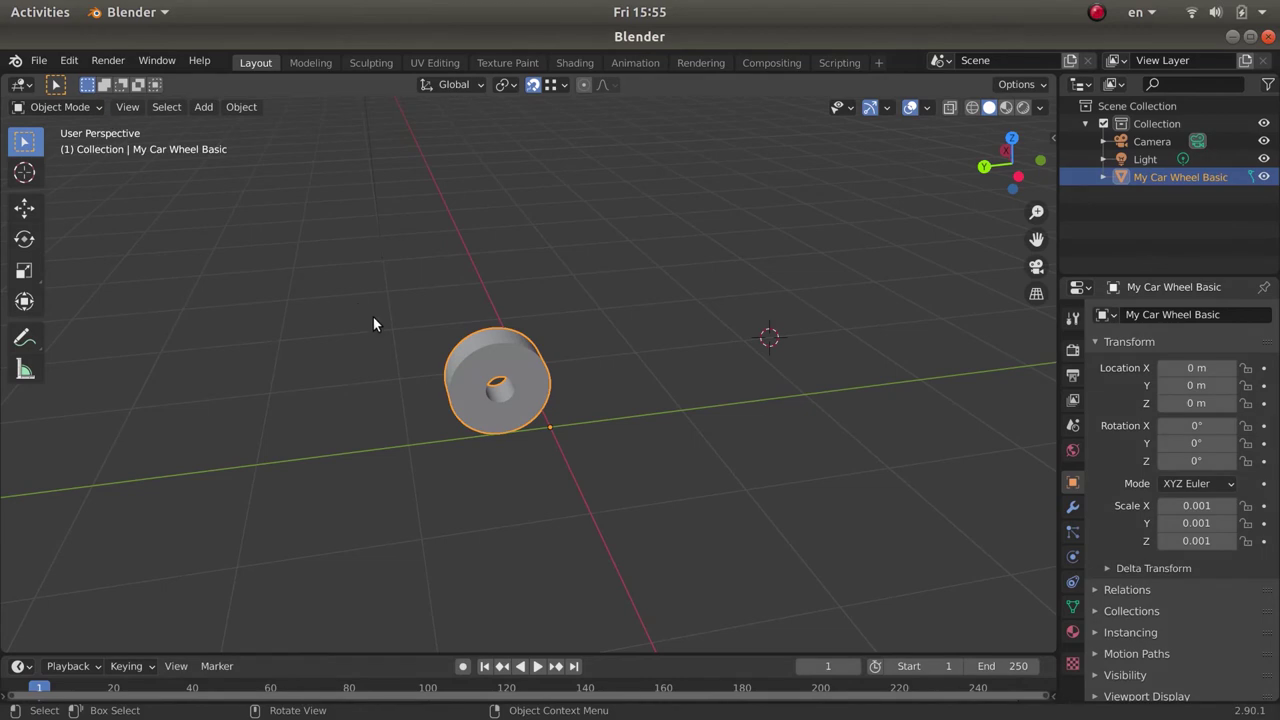
{"action": "right_click", "coordinate": [457, 372]}
{"action": "mouse_move", "coordinate": [459, 365]}
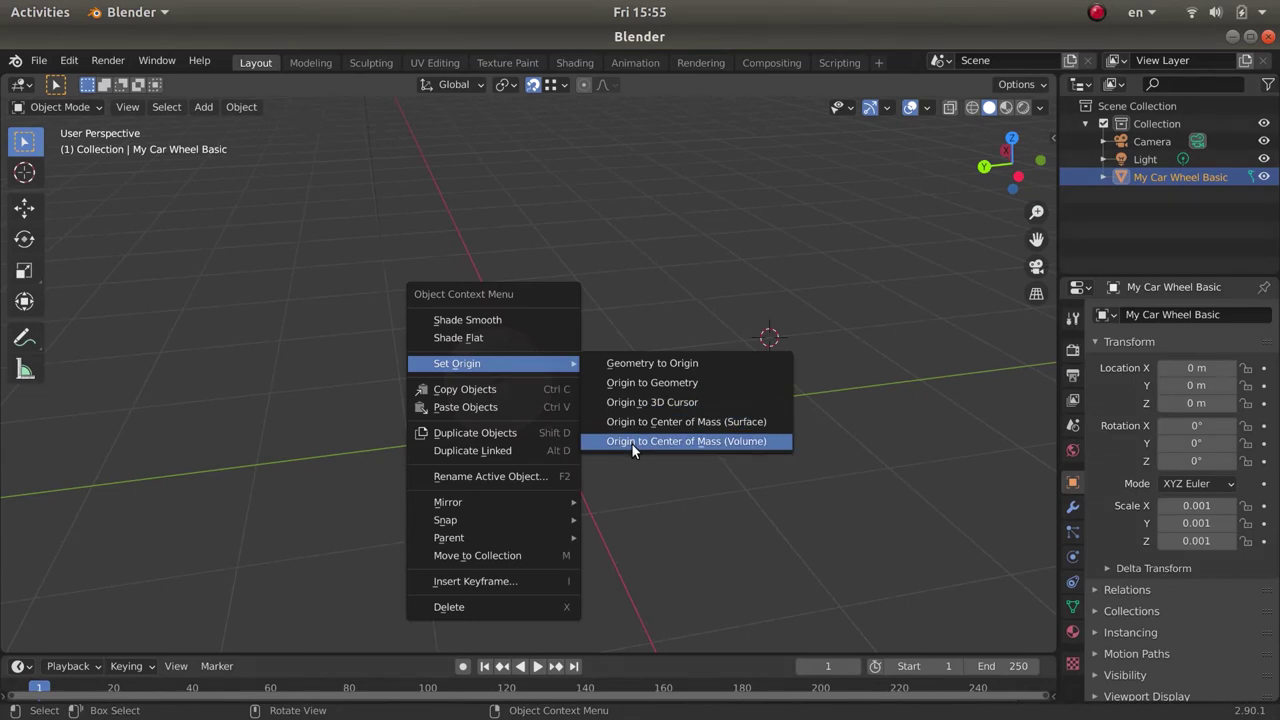
{"action": "left_click", "coordinate": [618, 391]}
{"action": "scroll", "coordinate": [472, 382], "scroll_direction": "up", "scroll_amount": 10}
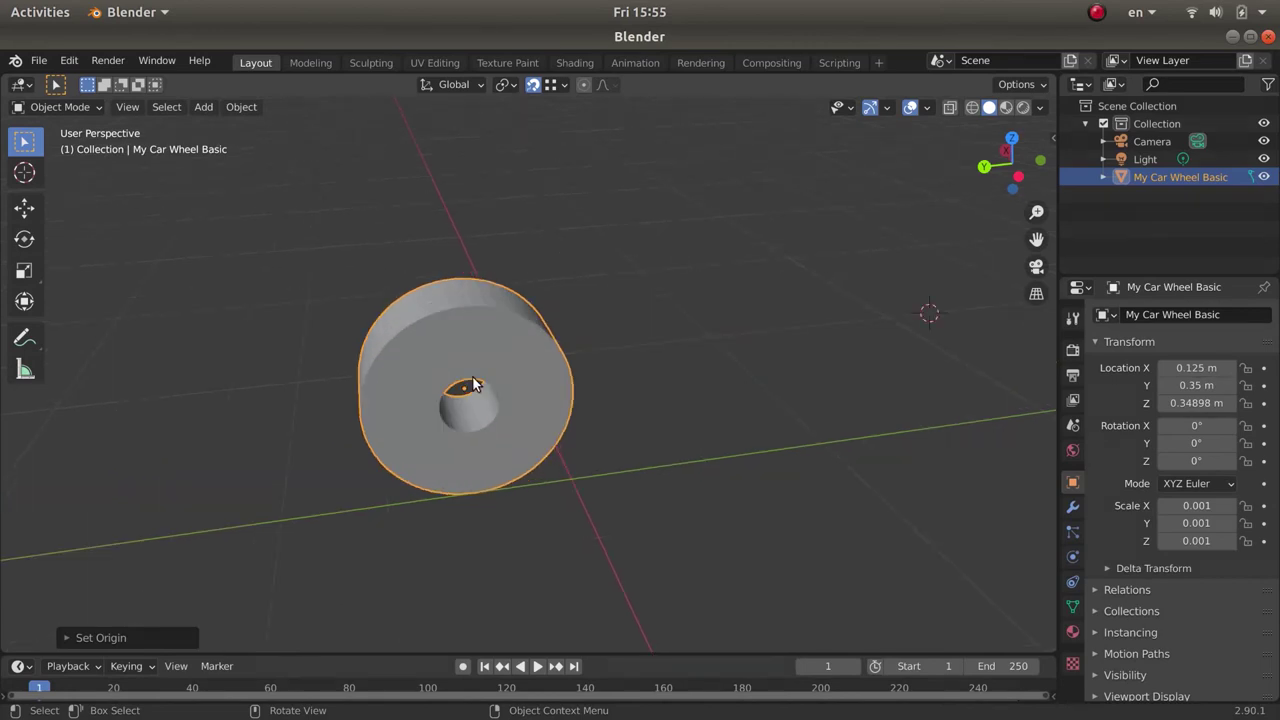
{"action": "scroll", "coordinate": [332, 477], "scroll_direction": "down", "scroll_amount": 10}
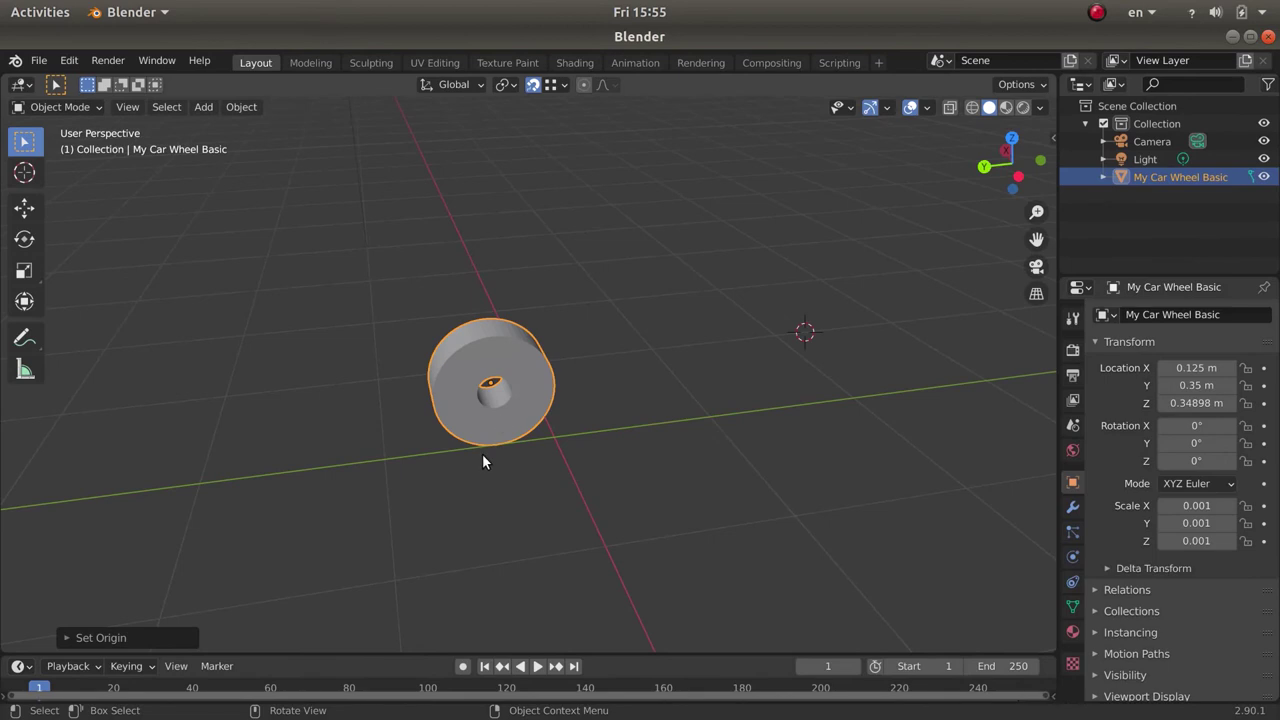
Step: Set the wheel's X, Y and Z locations to 0 m to centre it on the world origin
{"action": "key", "text": "n"}
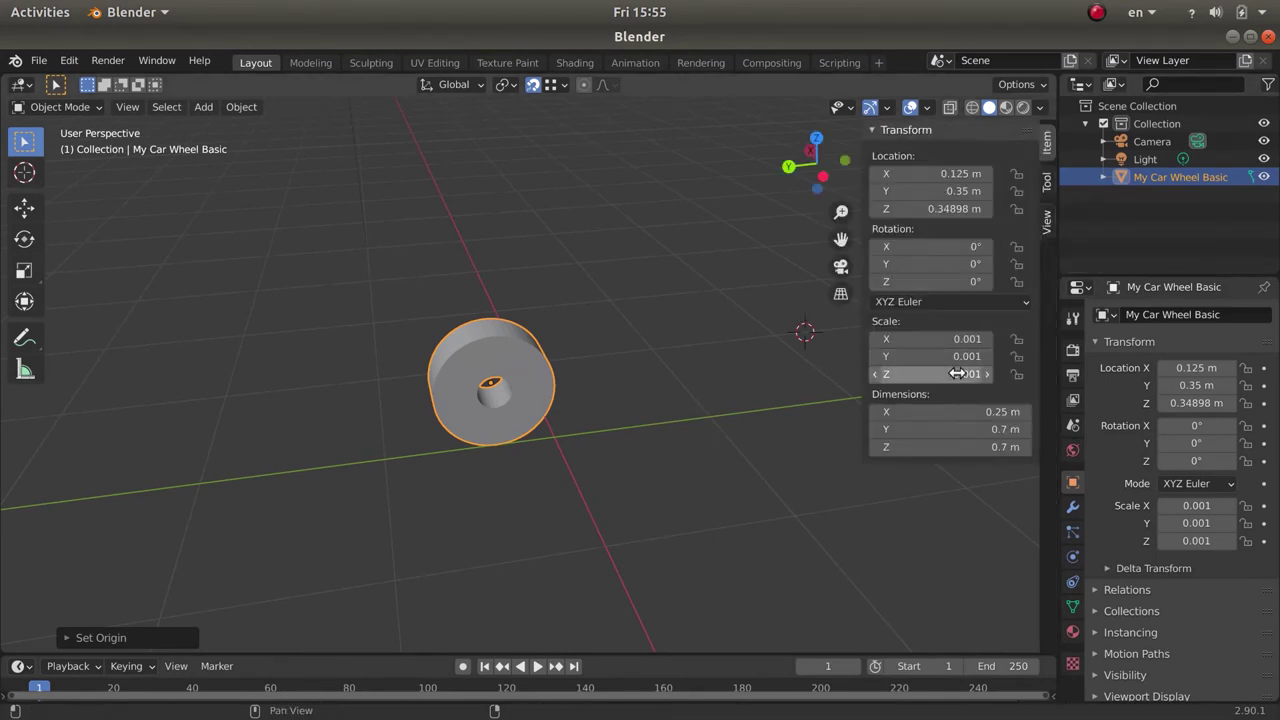
{"action": "left_click", "coordinate": [949, 174]}
{"action": "type", "text": "0"}
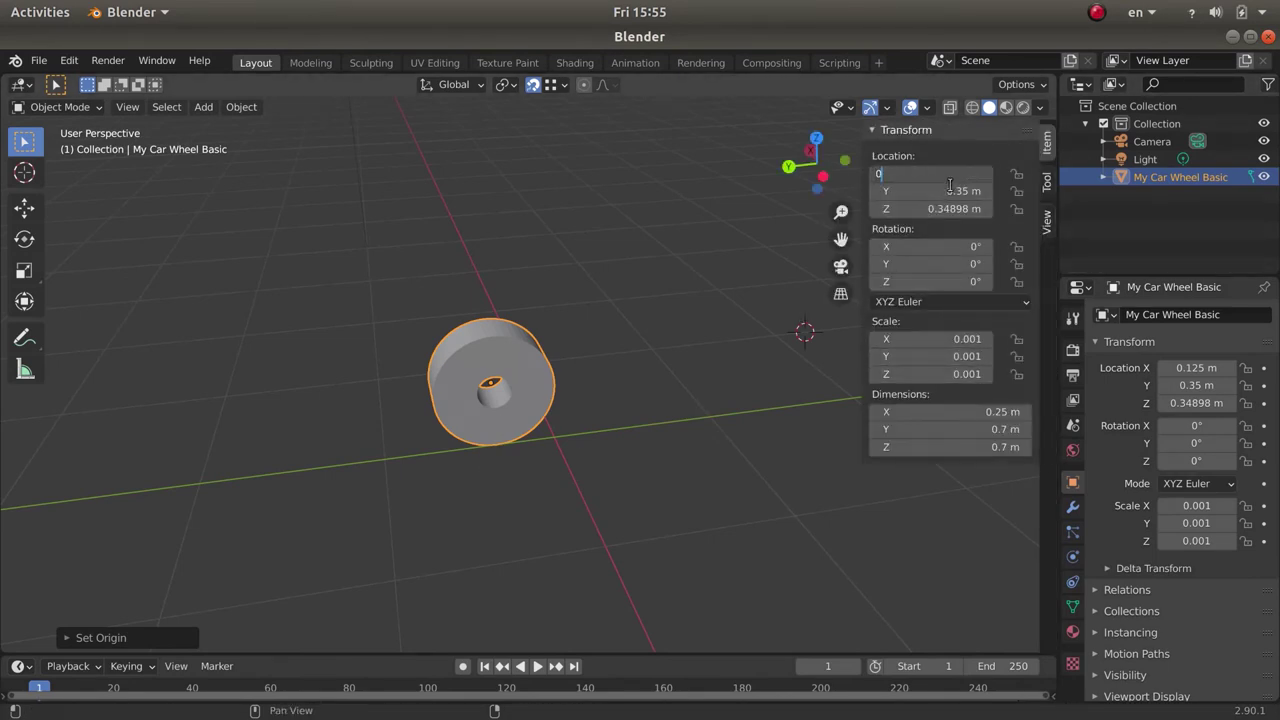
{"action": "key", "text": "Return"}
{"action": "left_click", "coordinate": [950, 191]}
{"action": "type", "text": "0"}
{"action": "key", "text": "Return"}
{"action": "left_click", "coordinate": [950, 208]}
{"action": "type", "text": "0"}
{"action": "key", "text": "Return"}
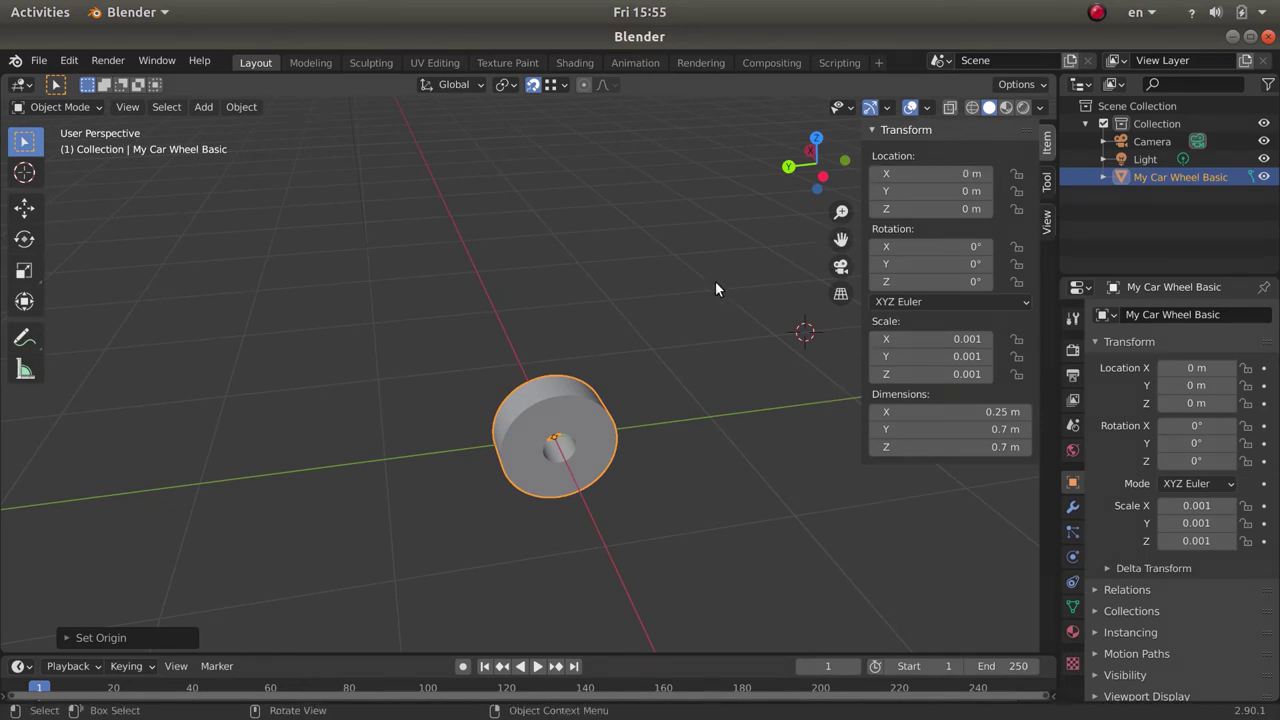
{"action": "key", "text": "n"}
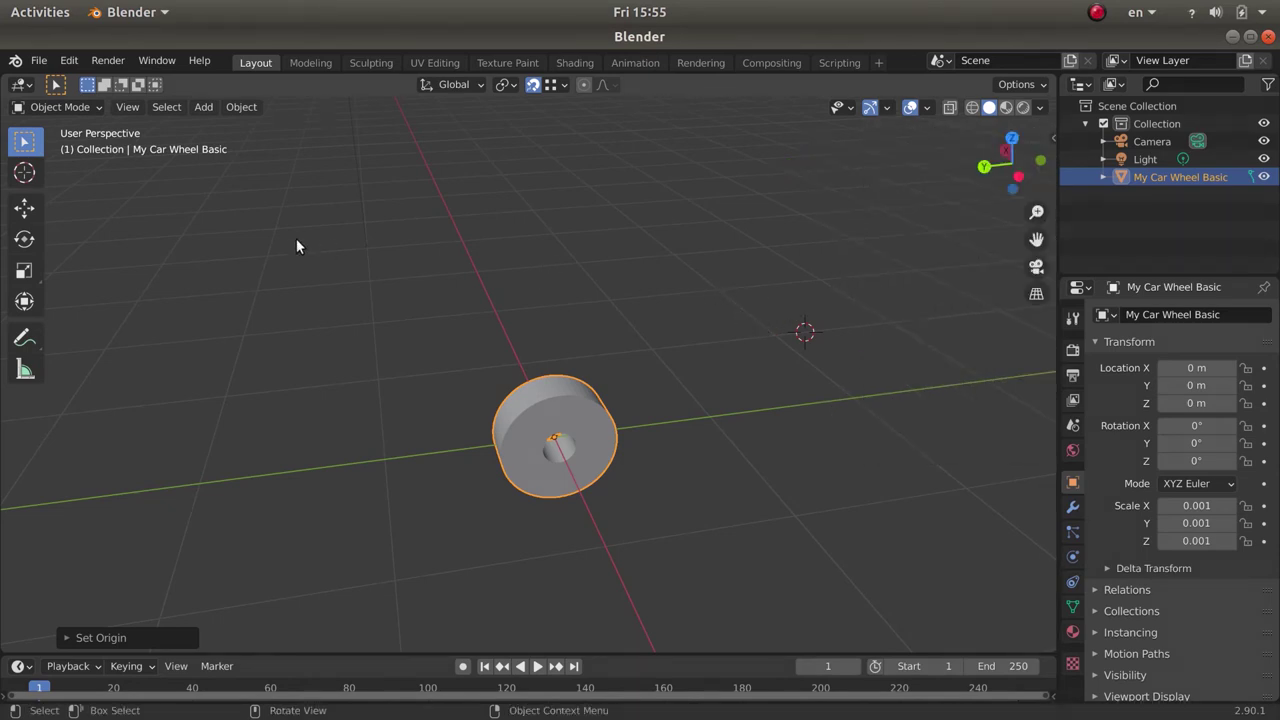
Step: Export the wheel in Collada format to the Desktop folder as Car_Wheel.dae
{"action": "left_click", "coordinate": [38, 61]}
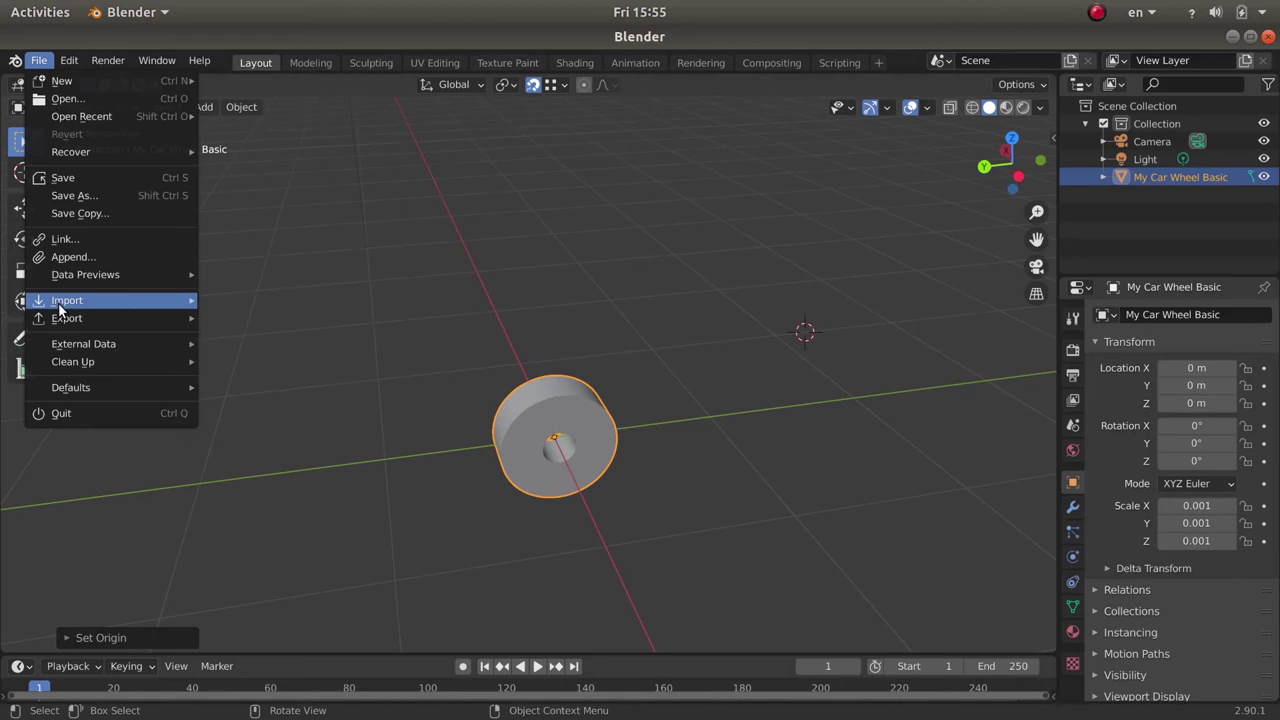
{"action": "mouse_move", "coordinate": [70, 318]}
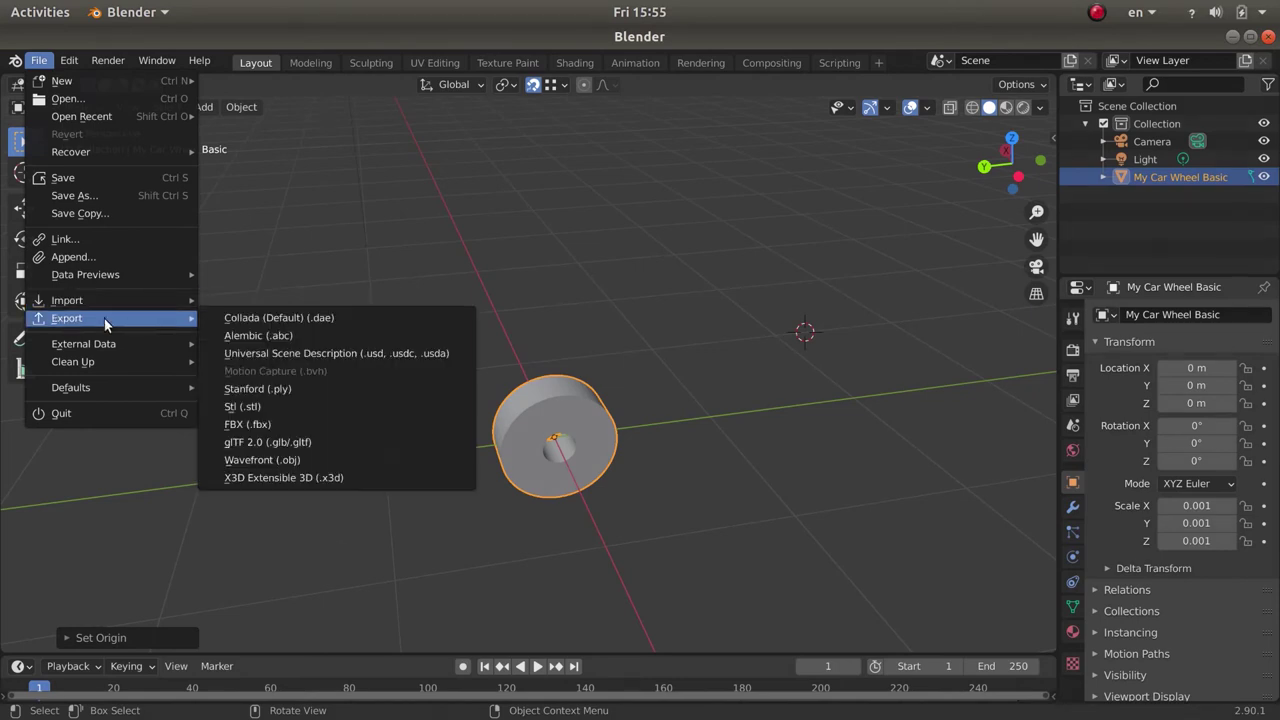
{"action": "left_click", "coordinate": [212, 319]}
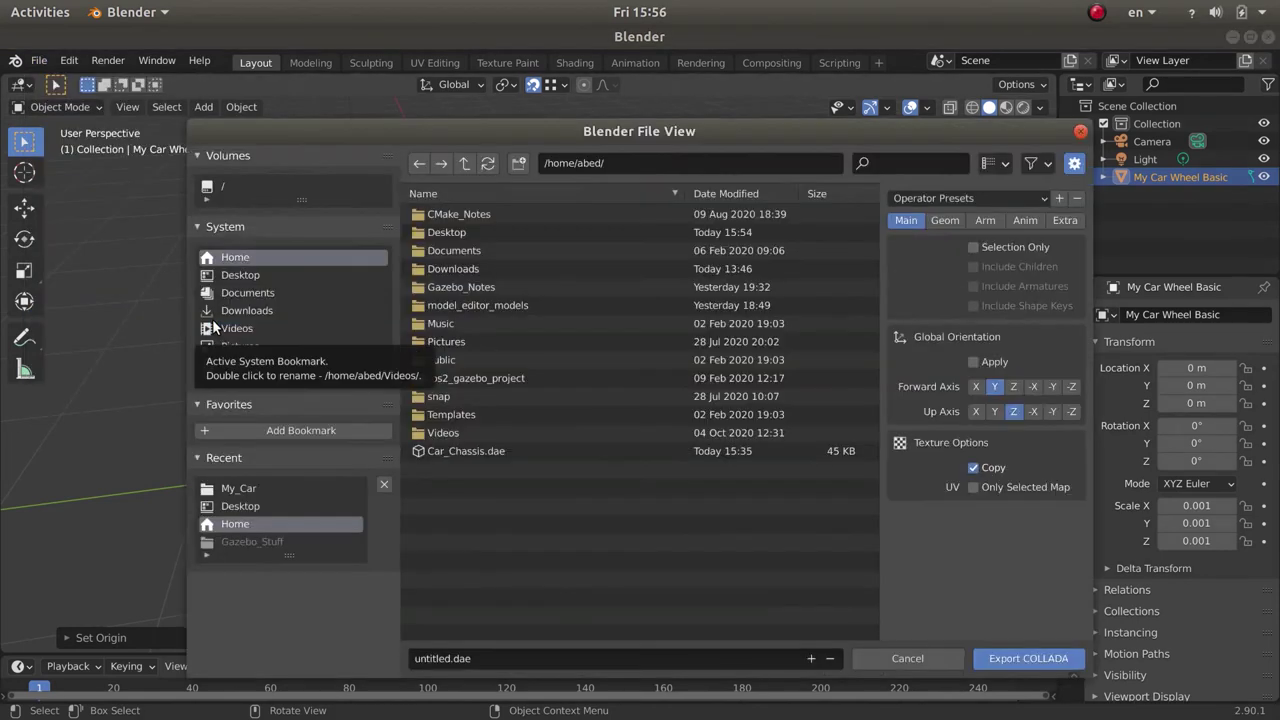
{"action": "left_click", "coordinate": [477, 660]}
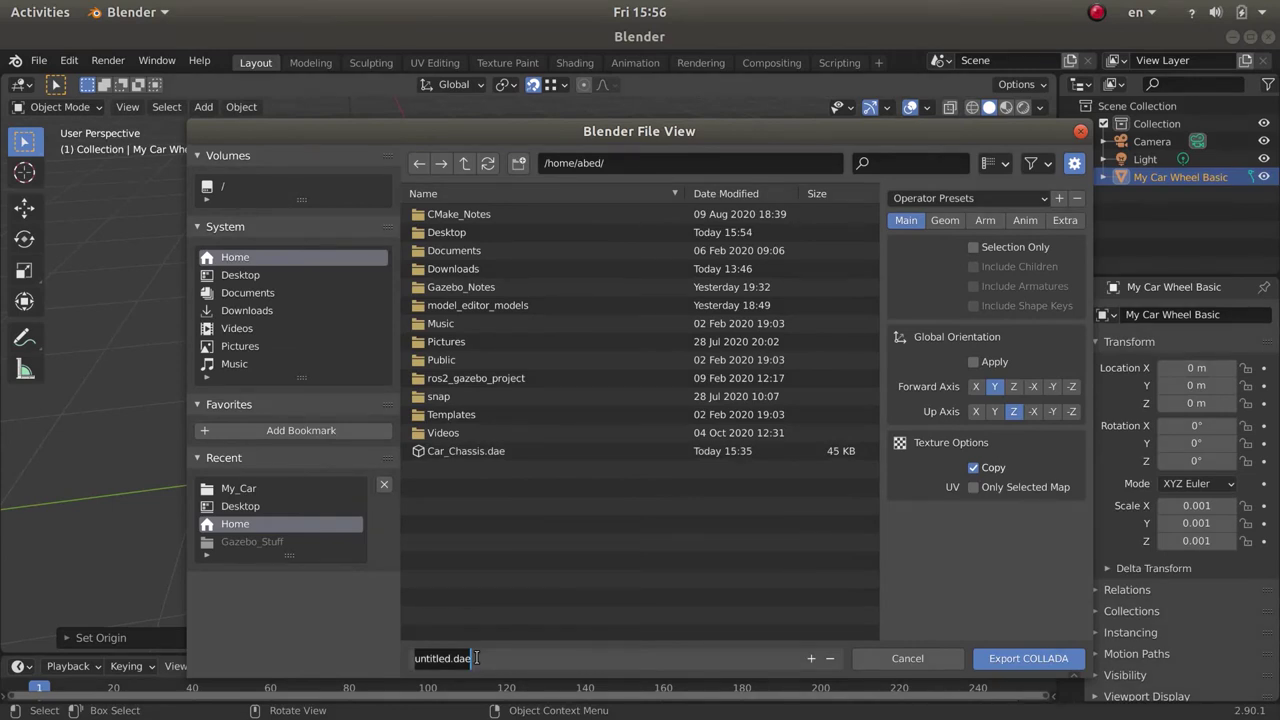
{"action": "type", "text": "wh"}
{"action": "key", "text": "BackSpace"}
{"action": "key", "text": "BackSpace"}
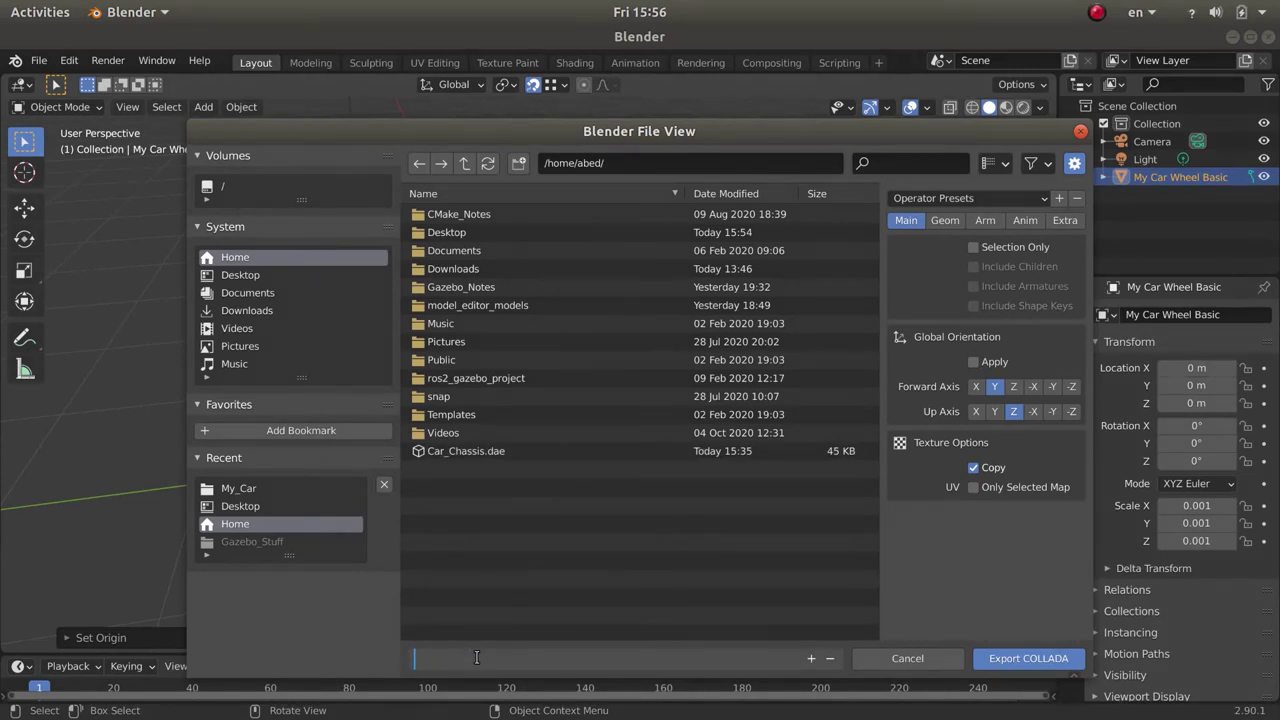
{"action": "left_click", "coordinate": [232, 275]}
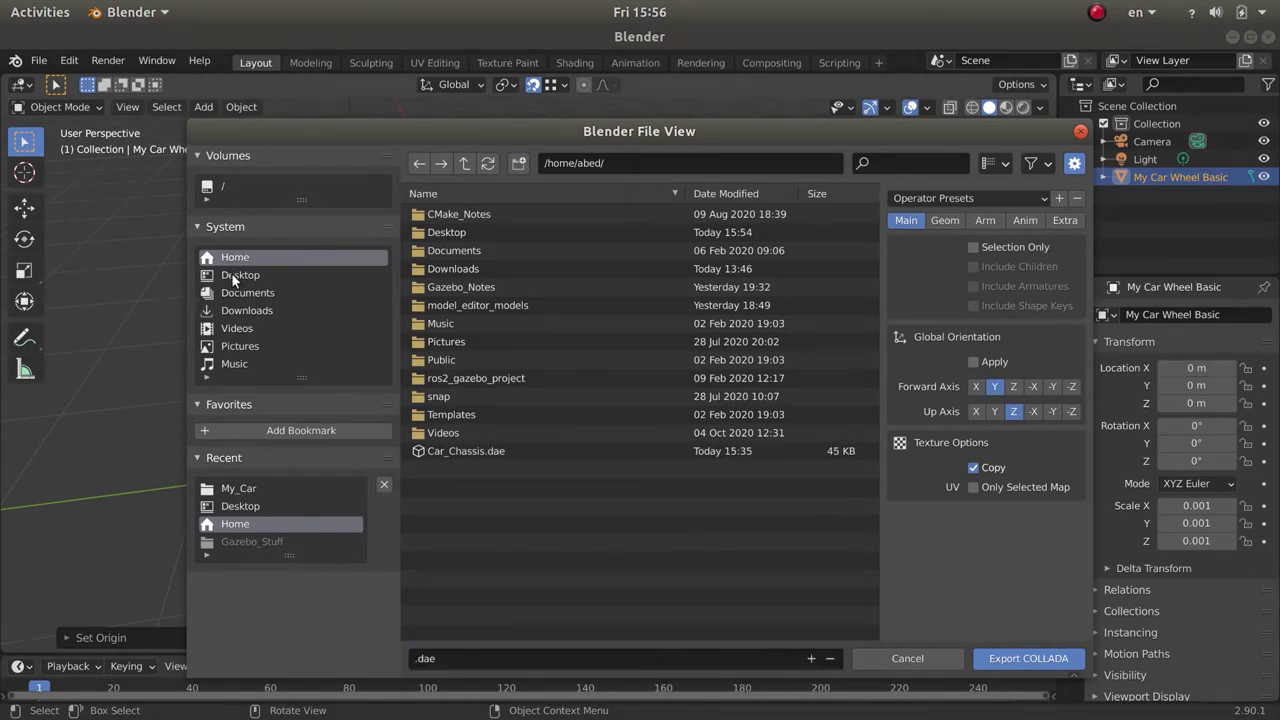
{"action": "left_click", "coordinate": [232, 275]}
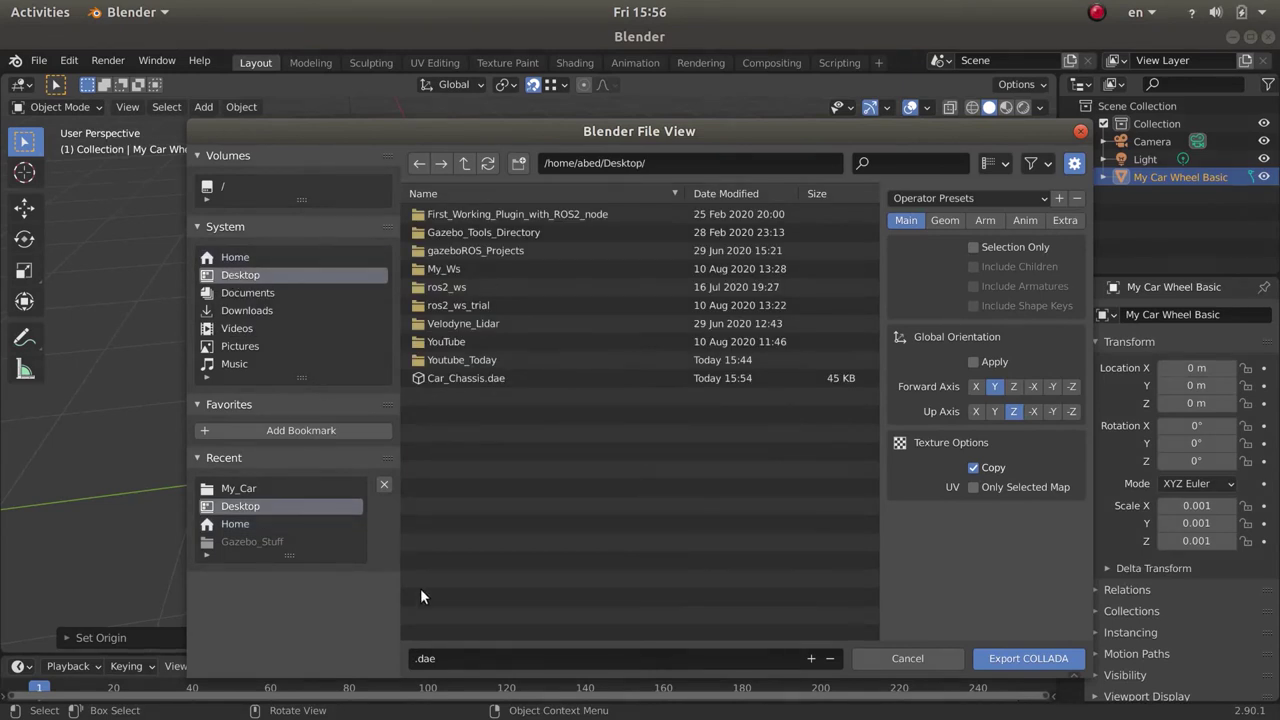
{"action": "left_click", "coordinate": [436, 659]}
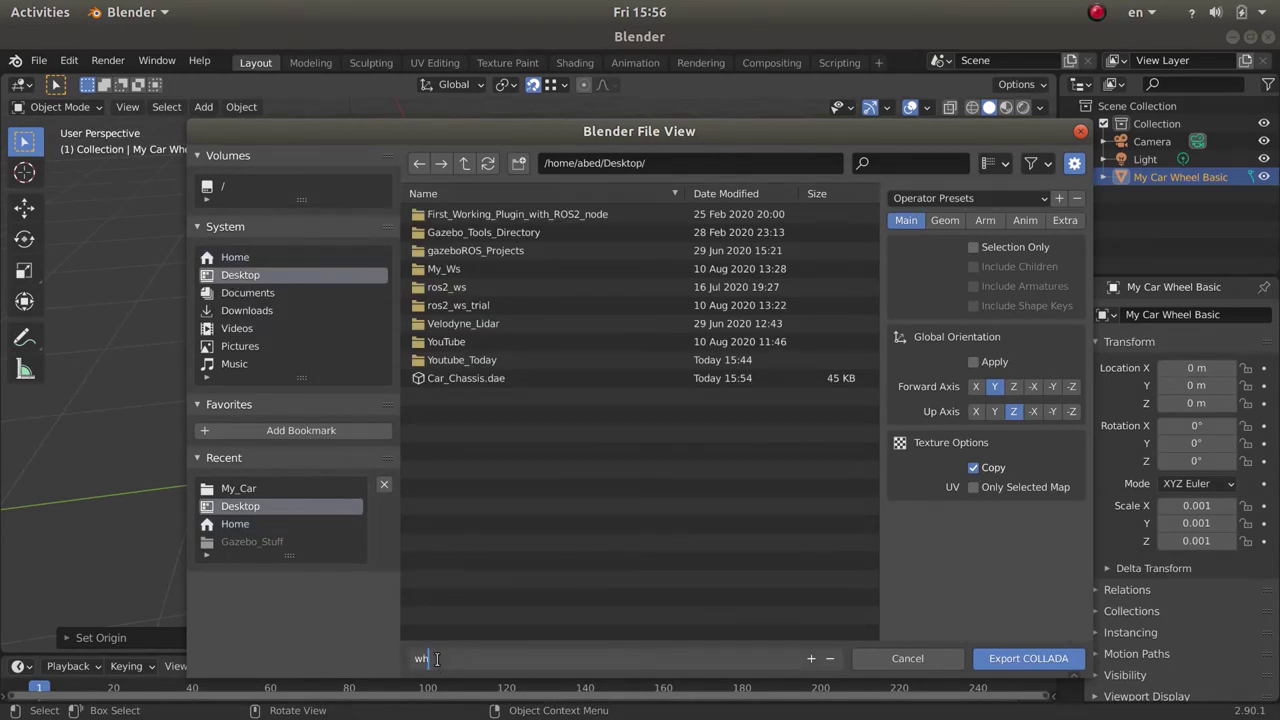
{"action": "key", "text": "BackSpace"}
{"action": "type", "text": "Car_Wheel"}
{"action": "left_click", "coordinate": [990, 658]}
{"action": "left_click", "coordinate": [990, 658]}
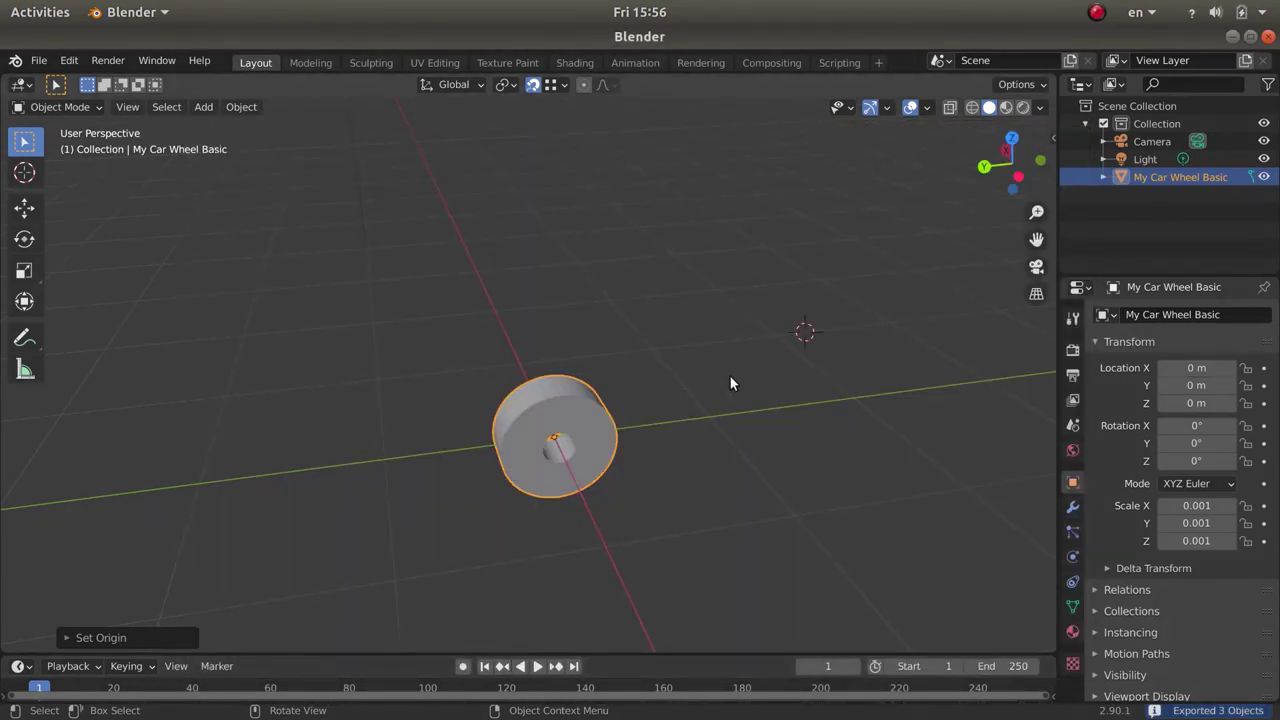
Step: Quit Blender without saving and move the Car_Chassis.dae and Car_Wheel.dae desktop icons out from under the dock
{"action": "left_click", "coordinate": [1268, 36]}
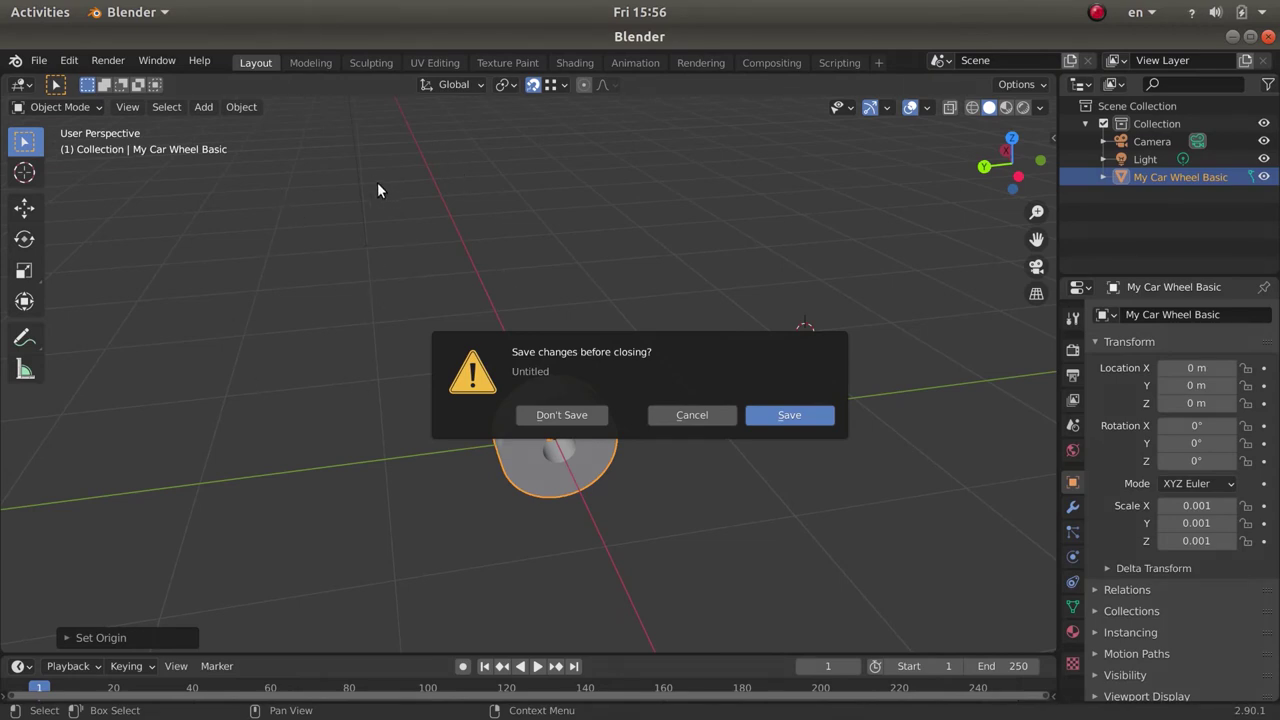
{"action": "left_click", "coordinate": [555, 416]}
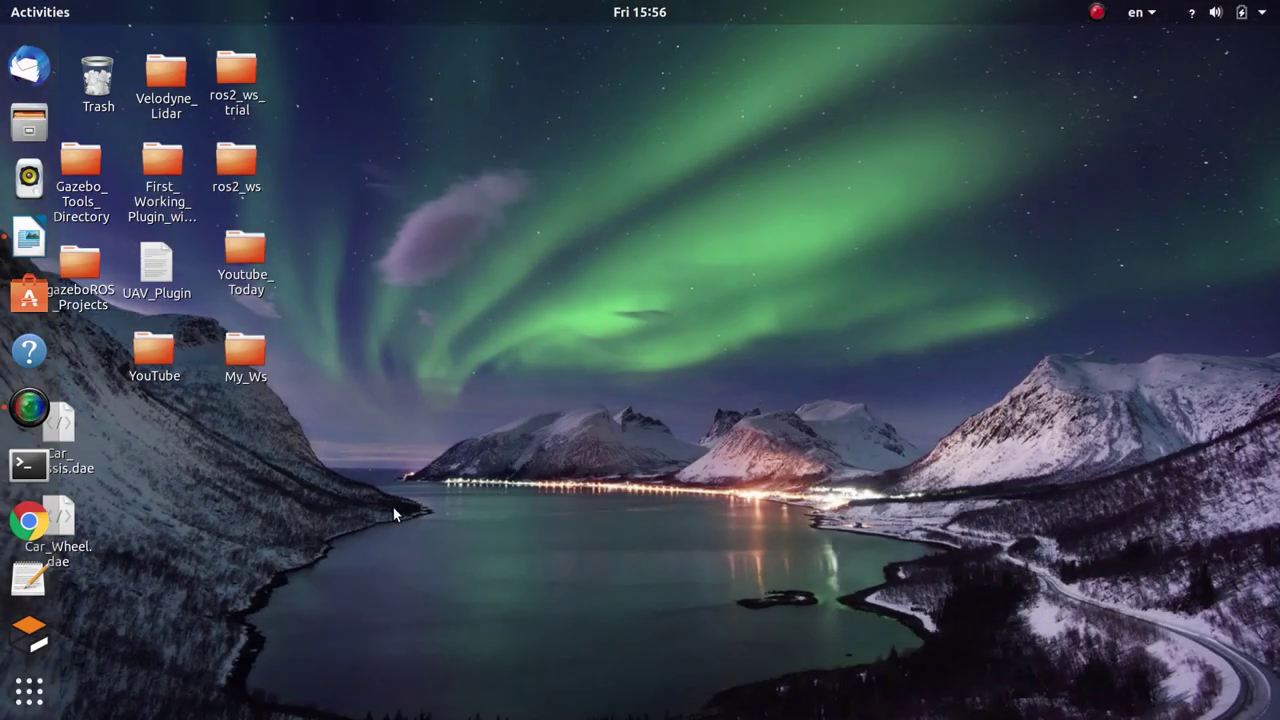
{"action": "left_click_drag", "start_coordinate": [58, 440], "coordinate": [204, 497]}
{"action": "left_click_drag", "start_coordinate": [85, 525], "coordinate": [242, 530]}
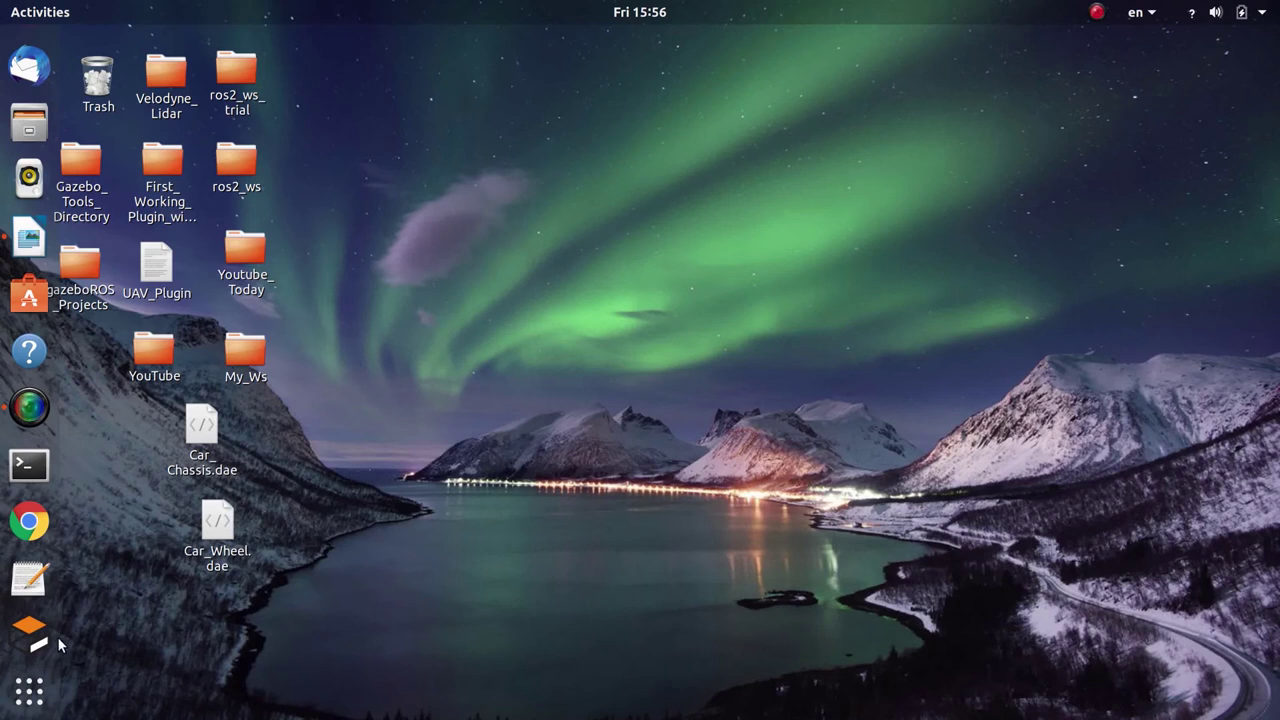
Step: Launch Gazebo from a terminal in paused mode with gazebo -u and enter the Model Editor
{"action": "left_click", "coordinate": [29, 464]}
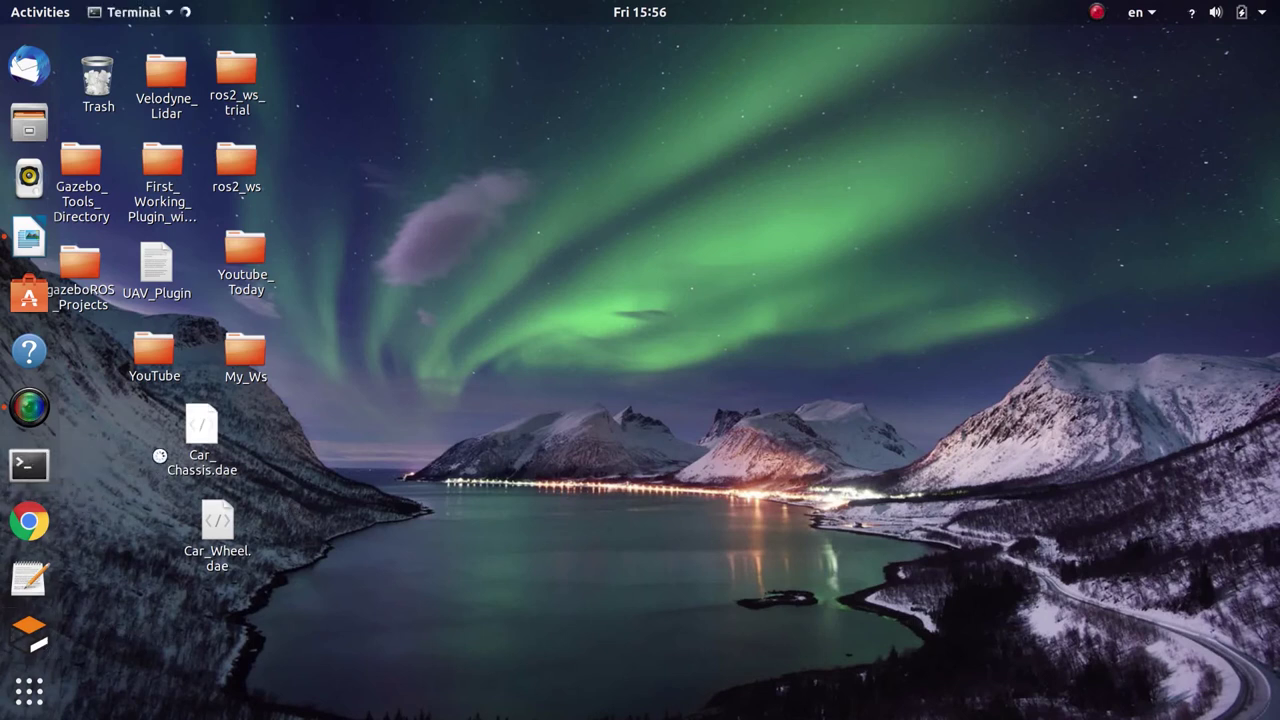
{"action": "type", "text": "gazebo -u"}
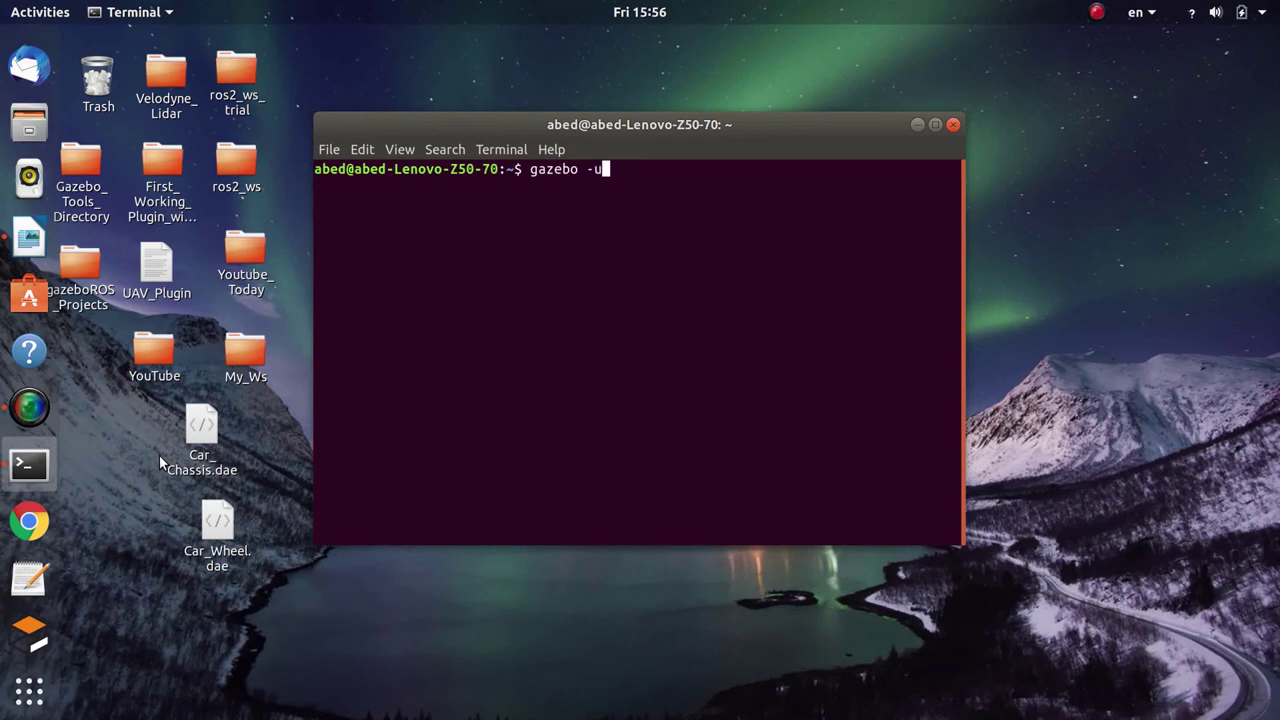
{"action": "key", "text": "Return"}
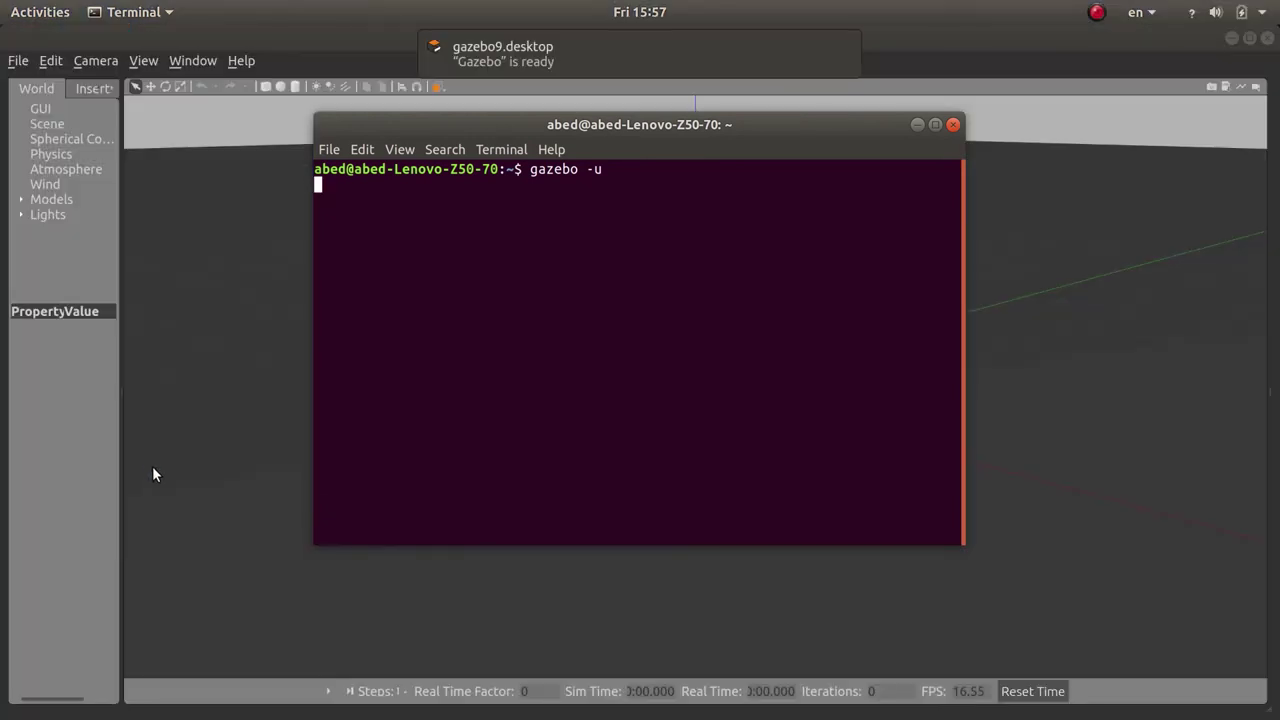
{"action": "left_click", "coordinate": [233, 260]}
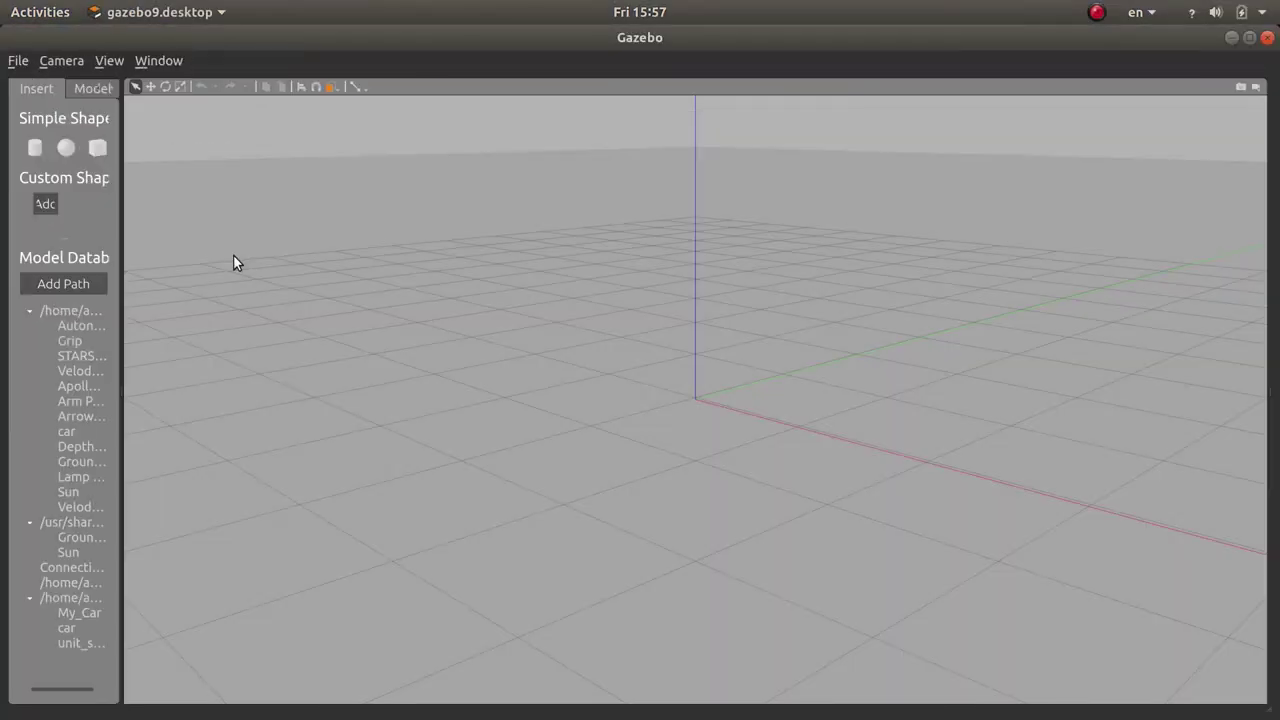
Step: Import Car_Chassis.dae from the Desktop folder as a custom-shape link and place it at the world origin
{"action": "left_click", "coordinate": [43, 206]}
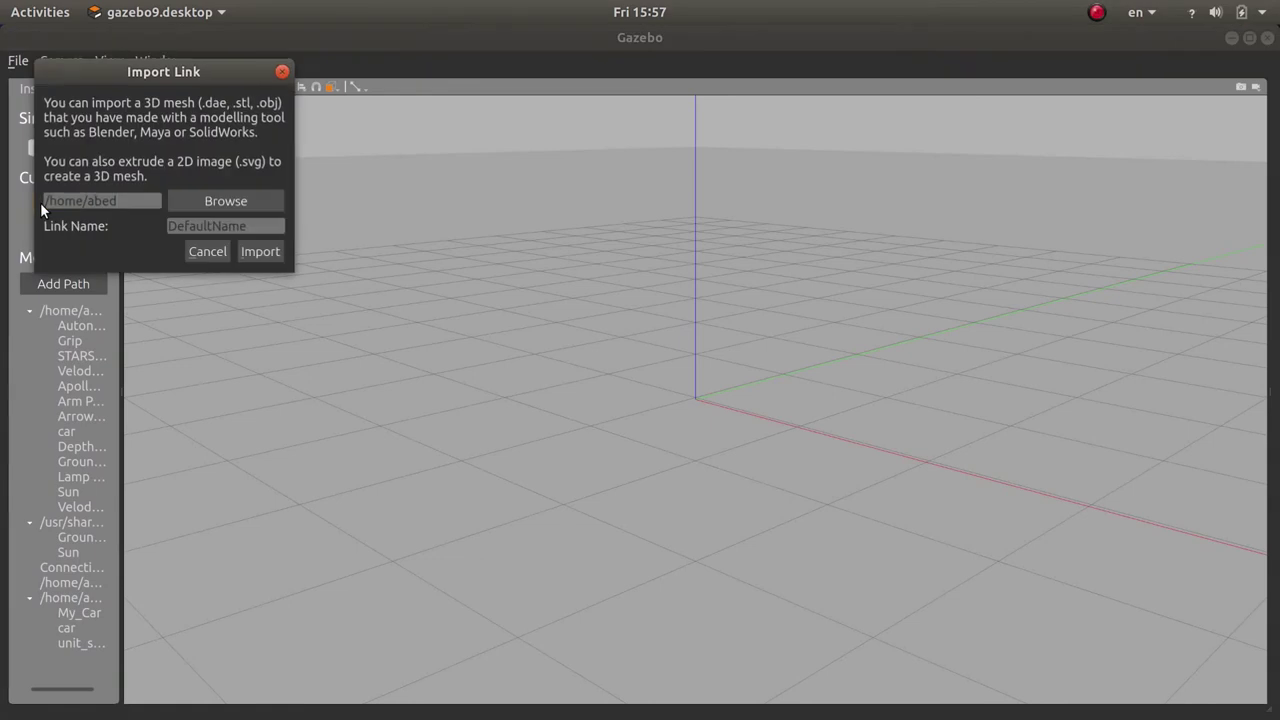
{"action": "left_click", "coordinate": [193, 203]}
{"action": "left_click", "coordinate": [237, 152]}
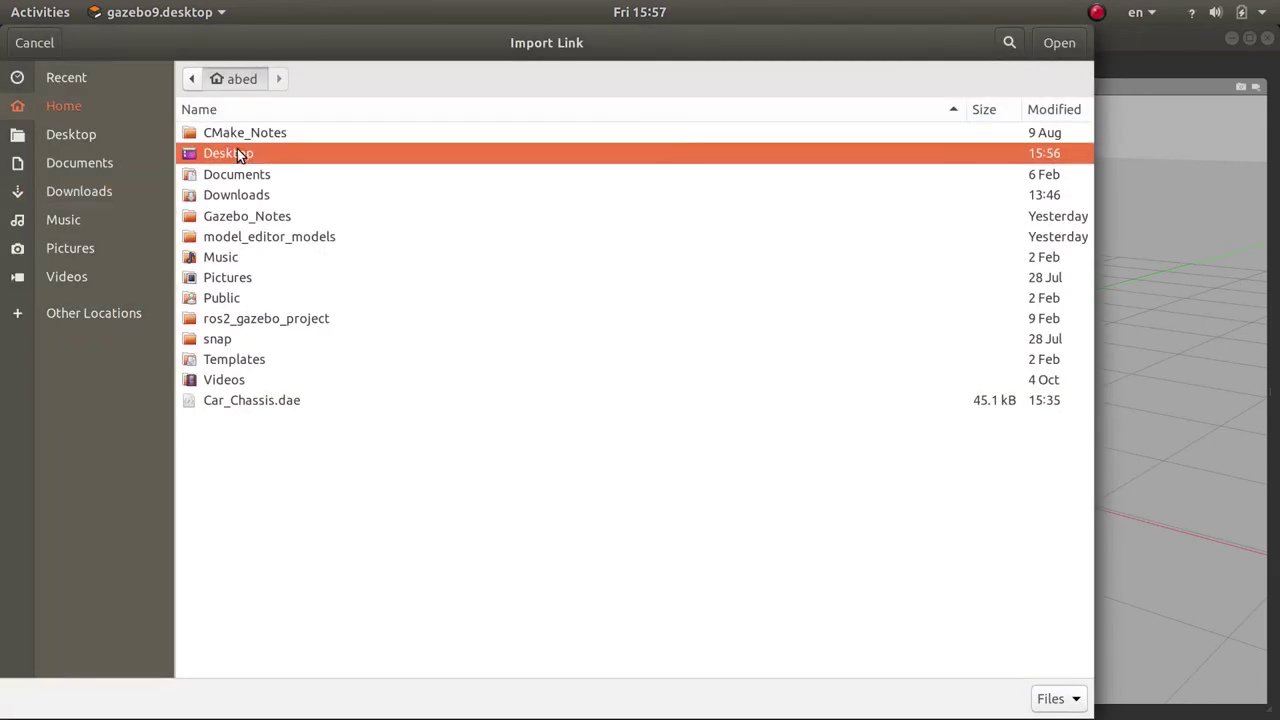
{"action": "double_click", "coordinate": [236, 152]}
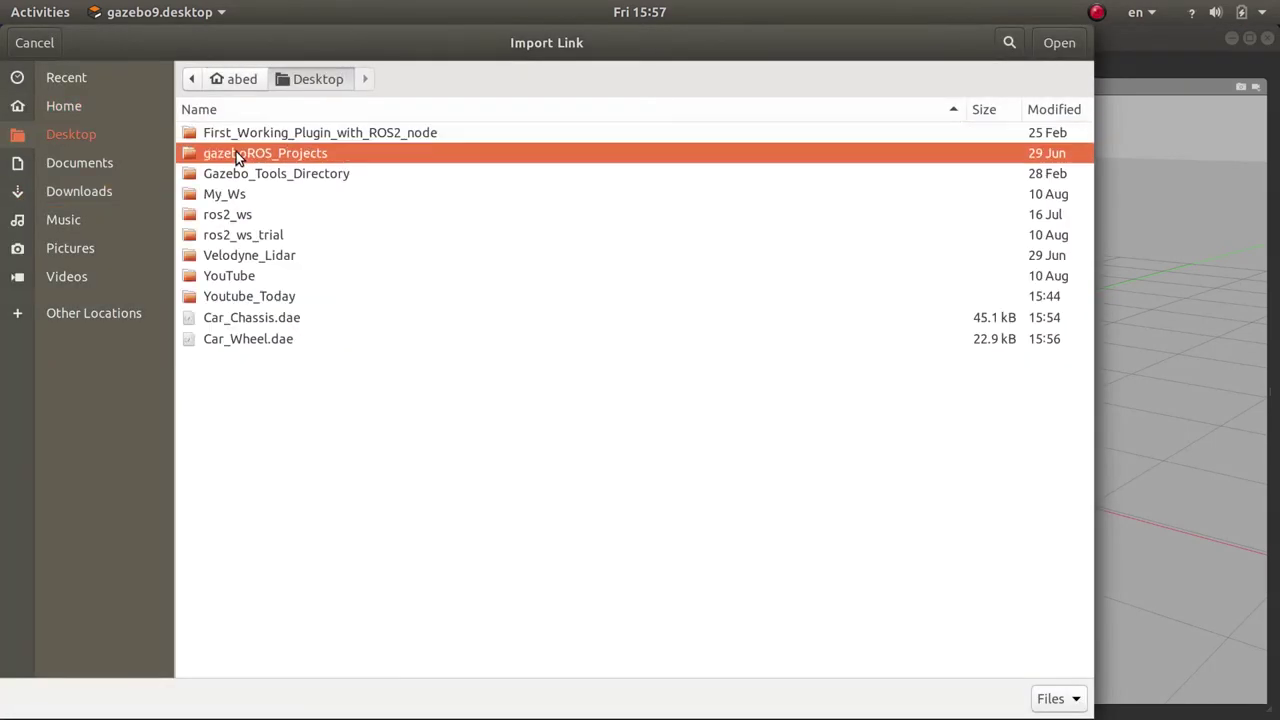
{"action": "left_click", "coordinate": [244, 318]}
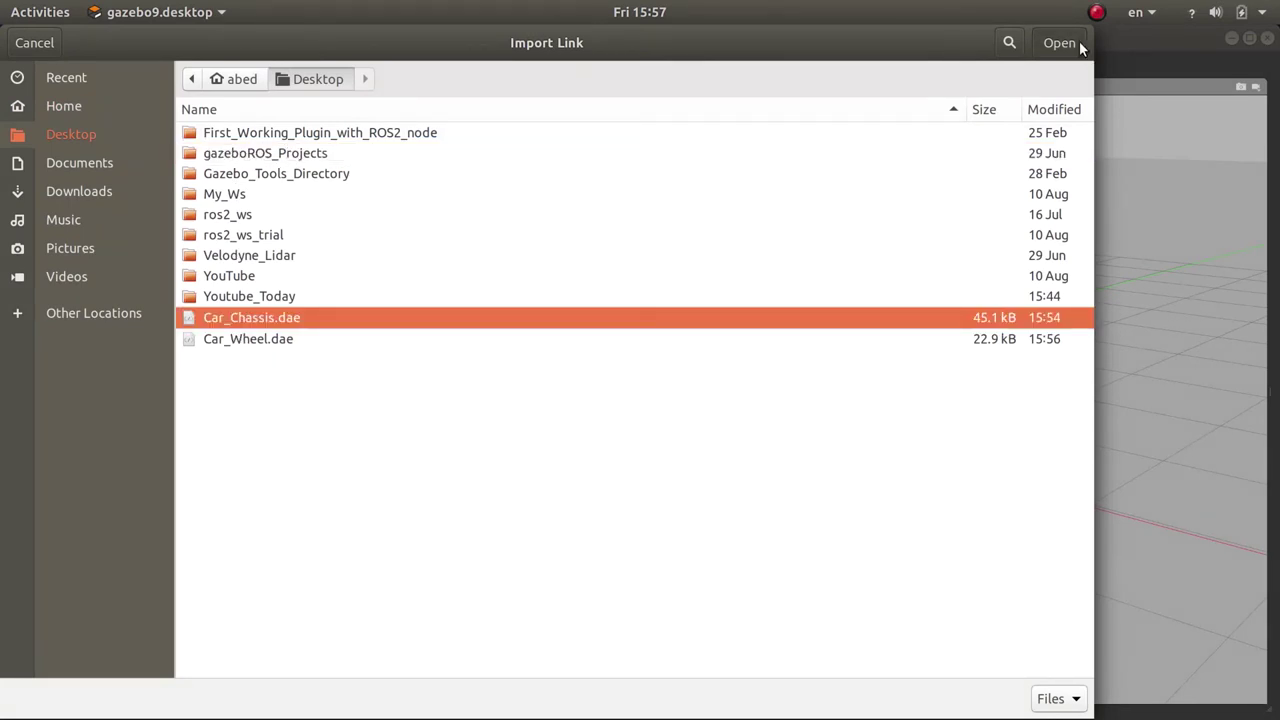
{"action": "key", "text": "Return"}
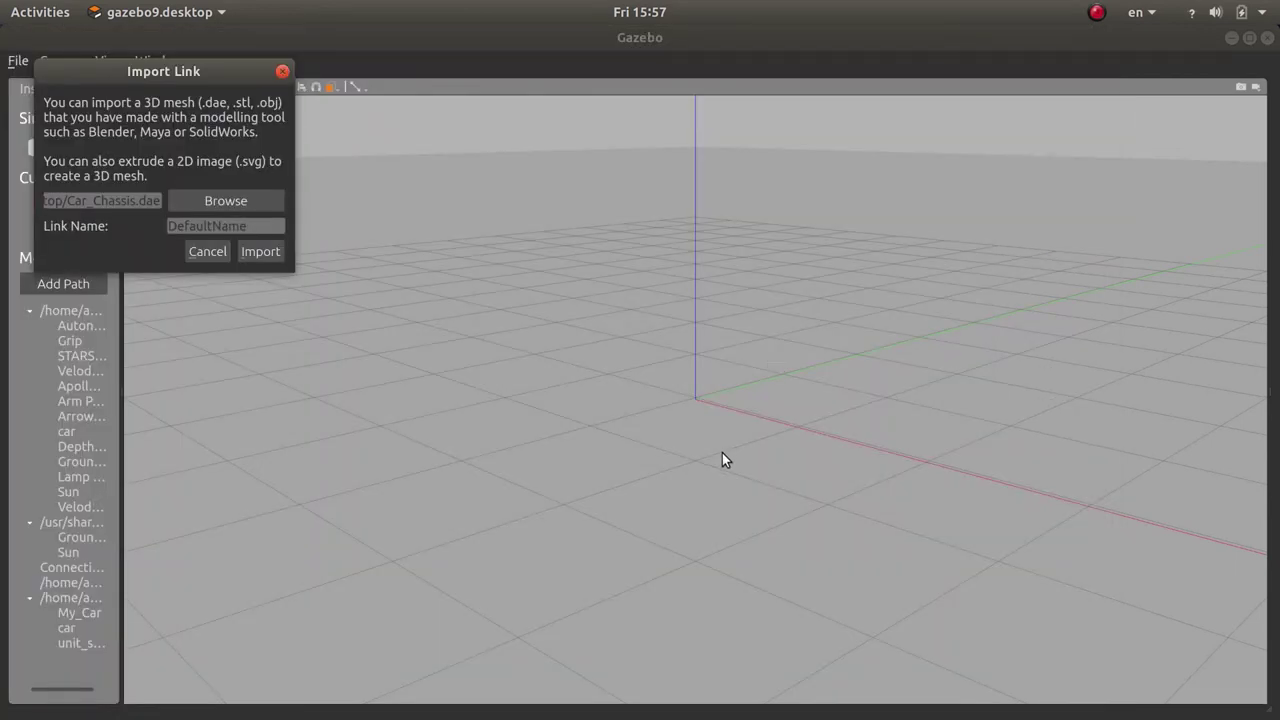
{"action": "left_click", "coordinate": [256, 251]}
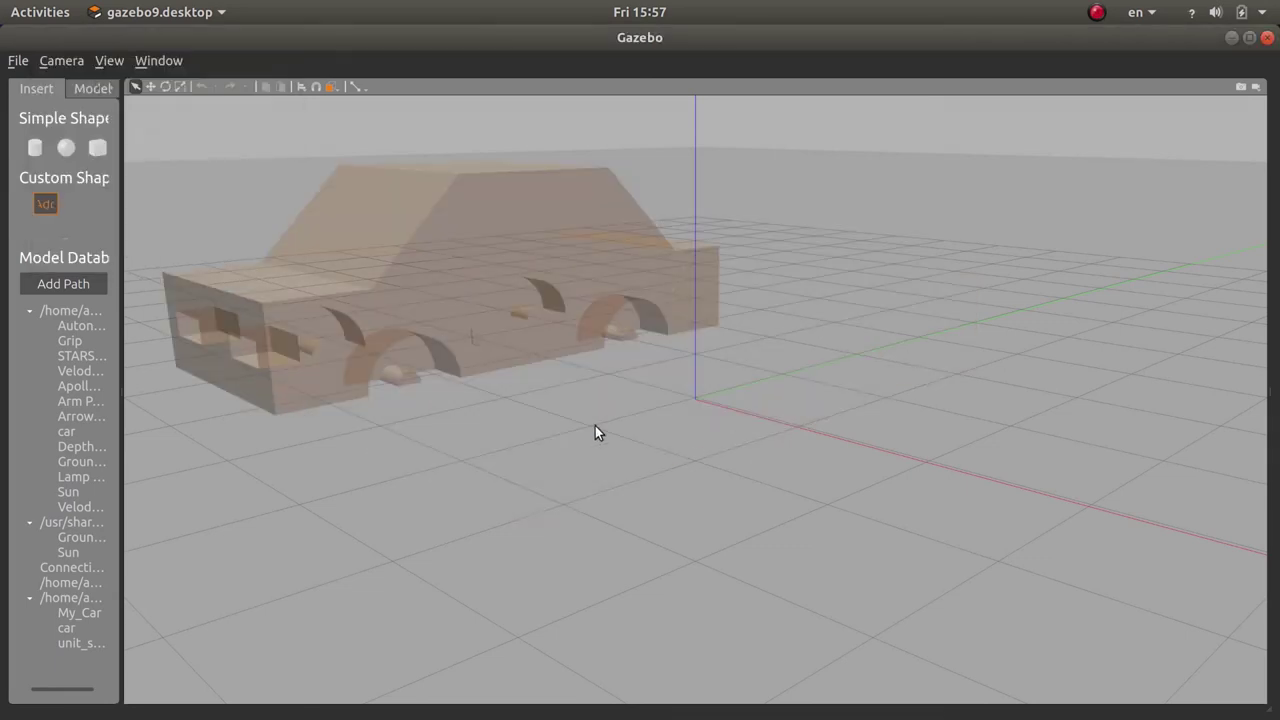
{"action": "left_click", "coordinate": [697, 400]}
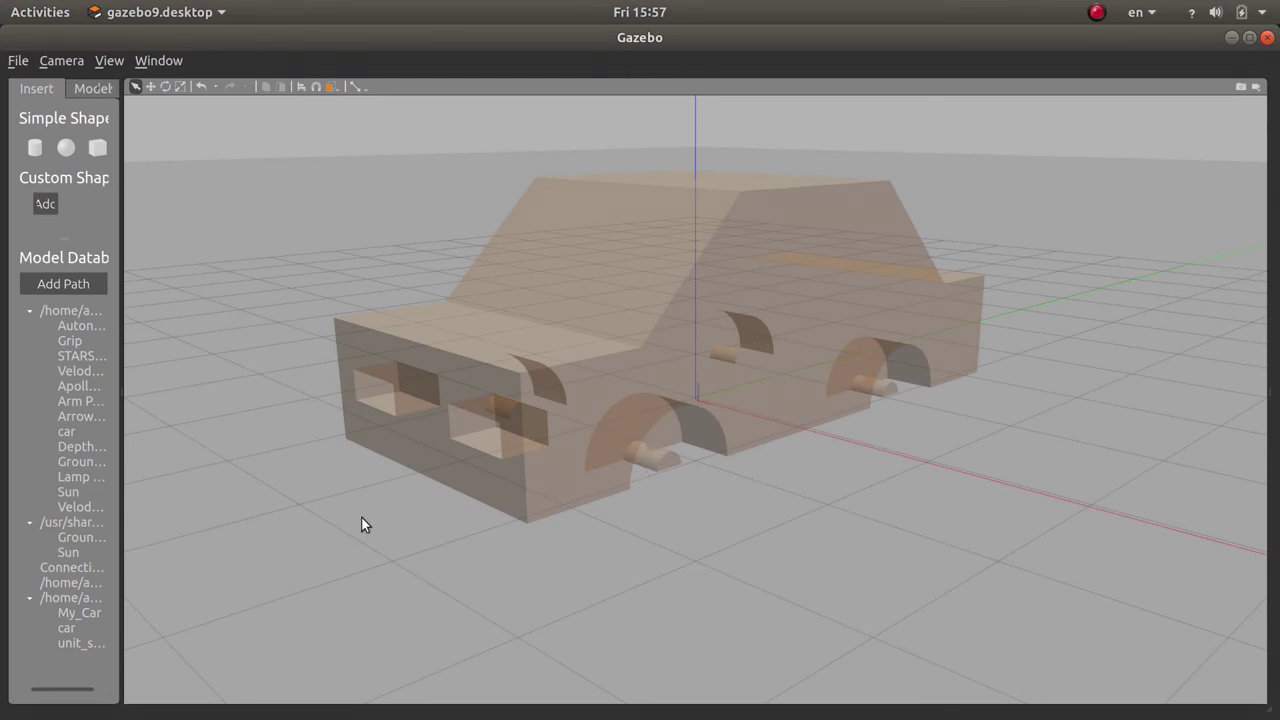
Step: Open the Link Inspector for the chassis and go through its link properties down to the link pose
{"action": "scroll", "coordinate": [597, 451], "scroll_direction": "up", "scroll_amount": 1}
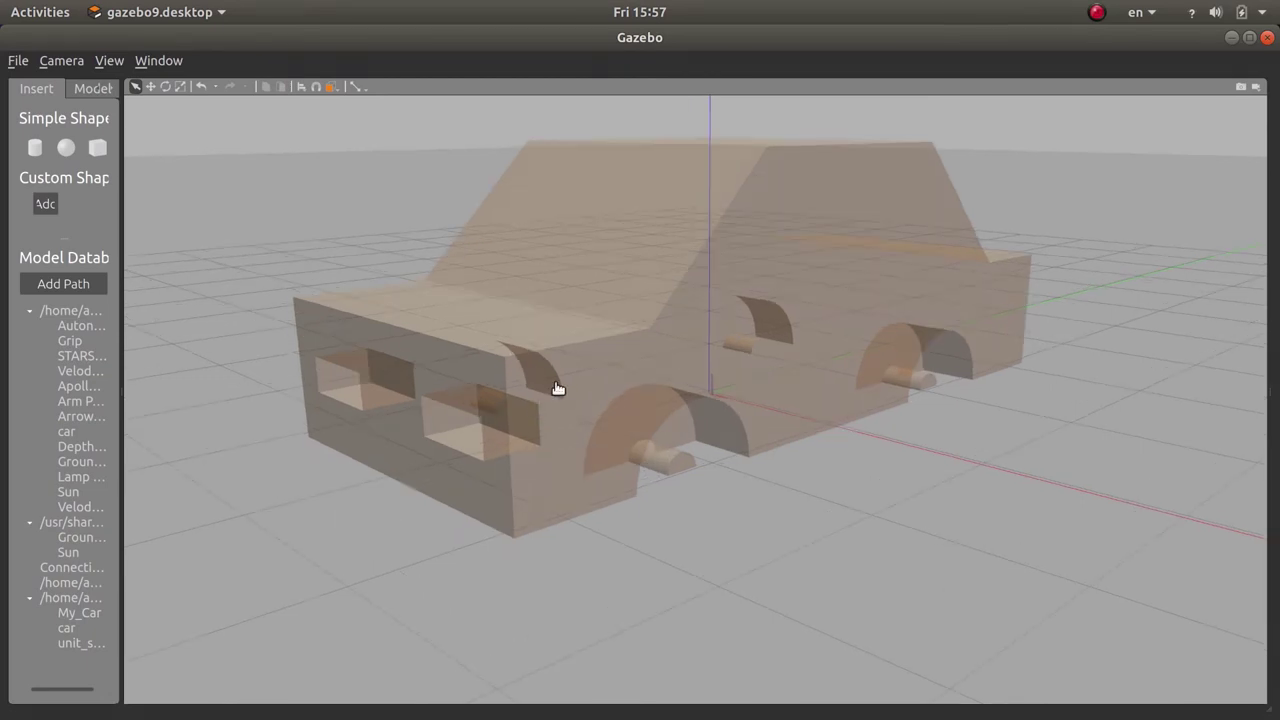
{"action": "scroll", "coordinate": [517, 383], "scroll_direction": "up", "scroll_amount": 1}
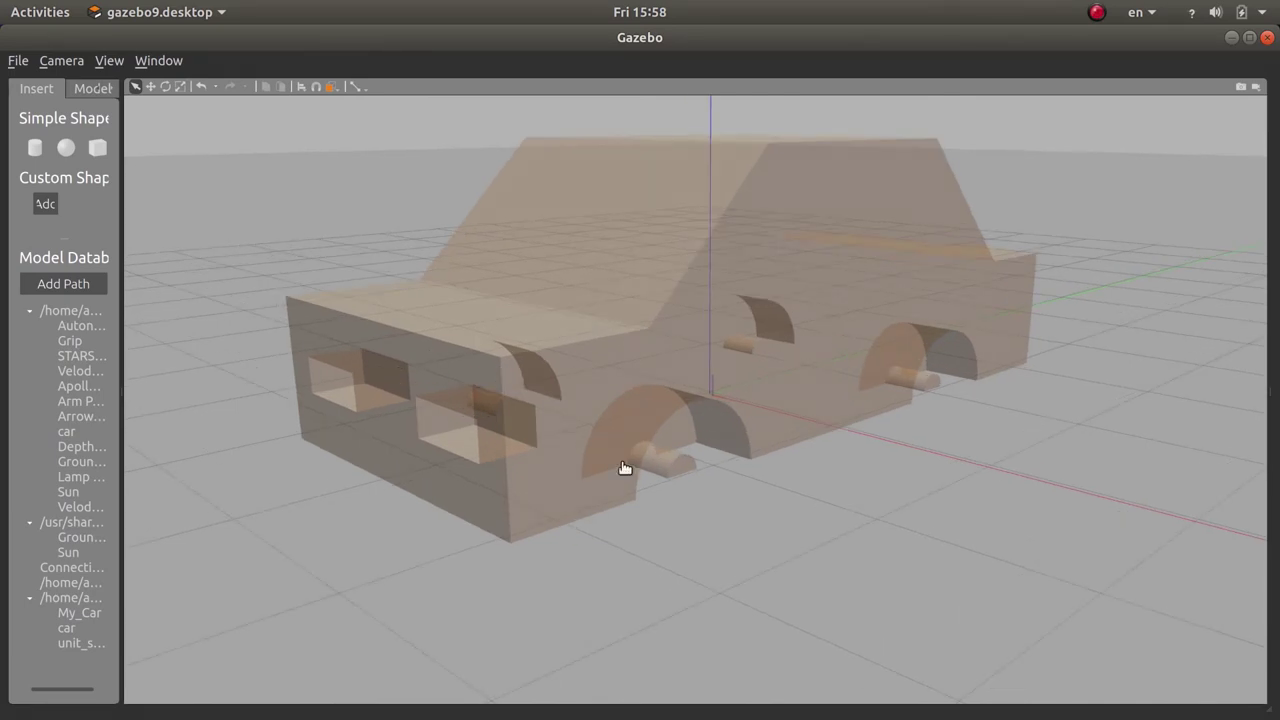
{"action": "scroll", "coordinate": [632, 394], "scroll_direction": "down", "scroll_amount": 3}
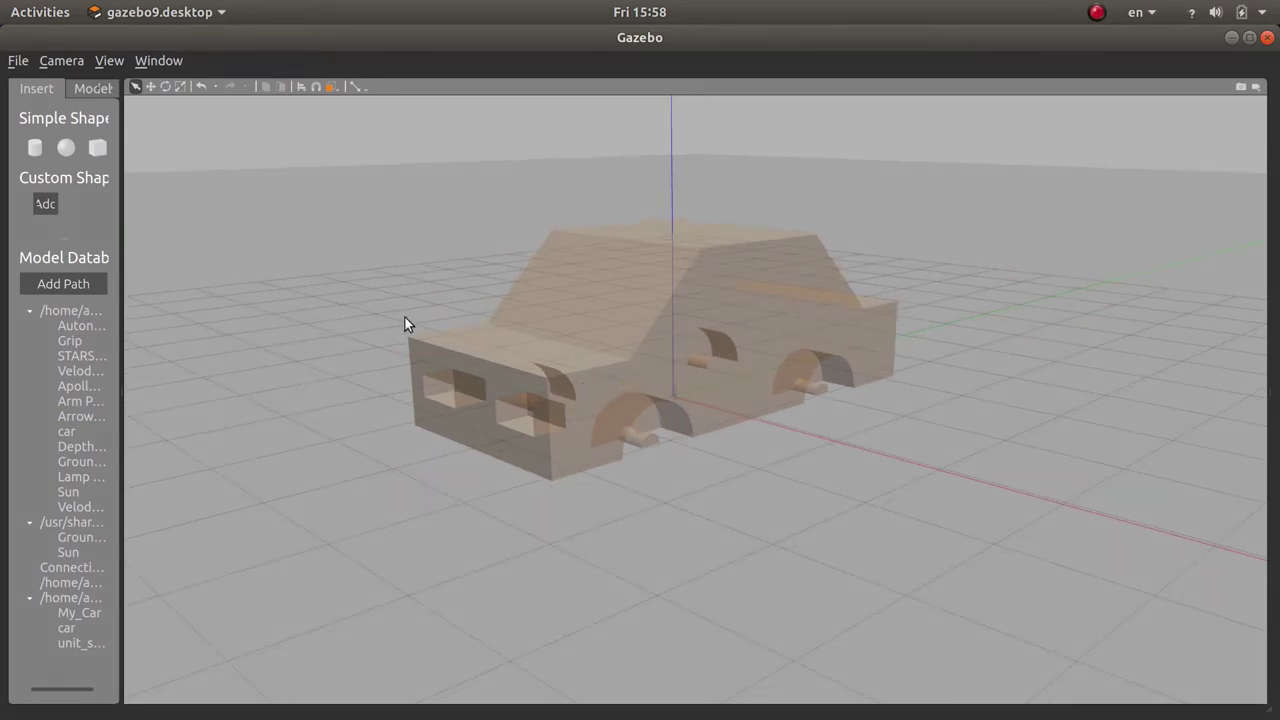
{"action": "right_click", "coordinate": [584, 340]}
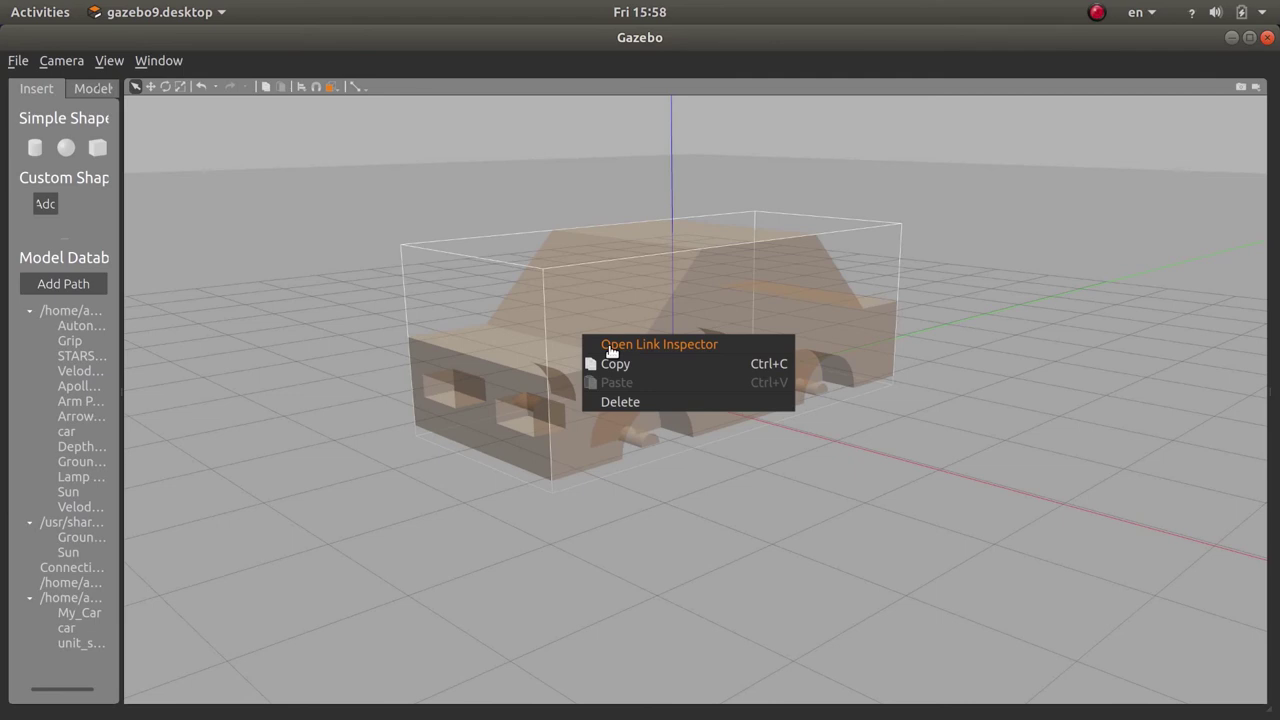
{"action": "left_click", "coordinate": [610, 345]}
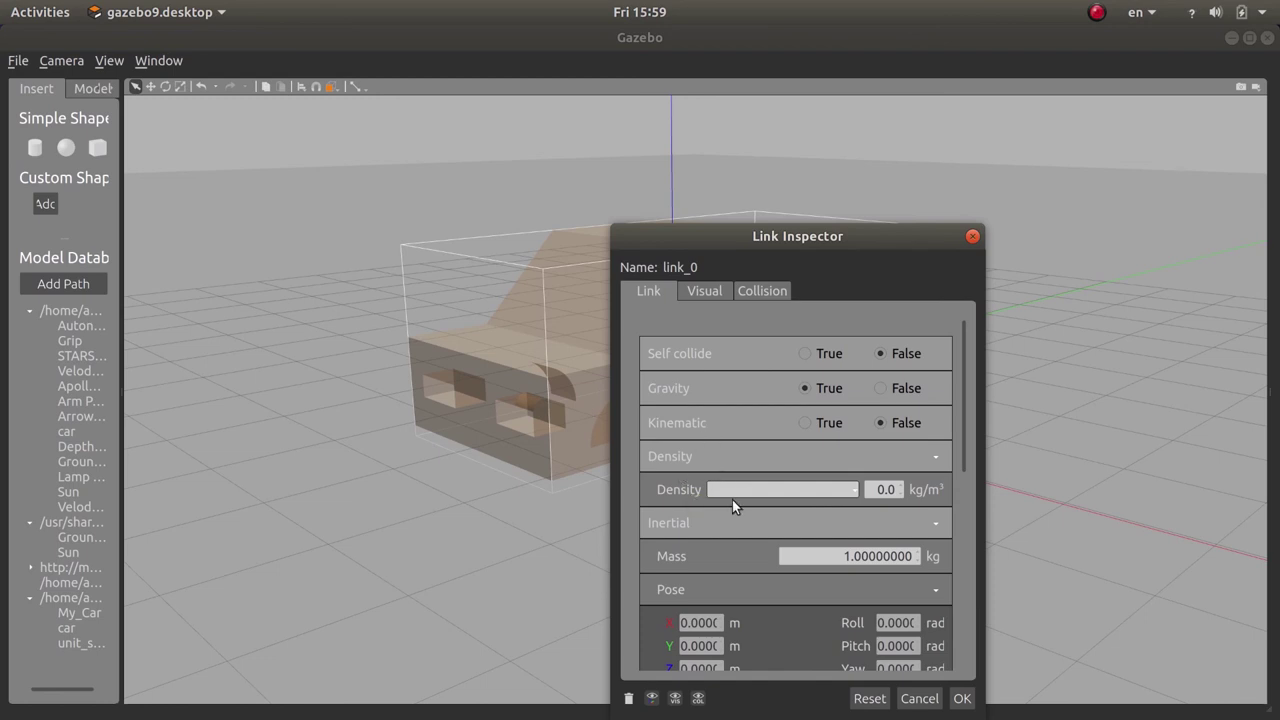
{"action": "scroll", "coordinate": [961, 422], "scroll_direction": "down", "scroll_amount": 2}
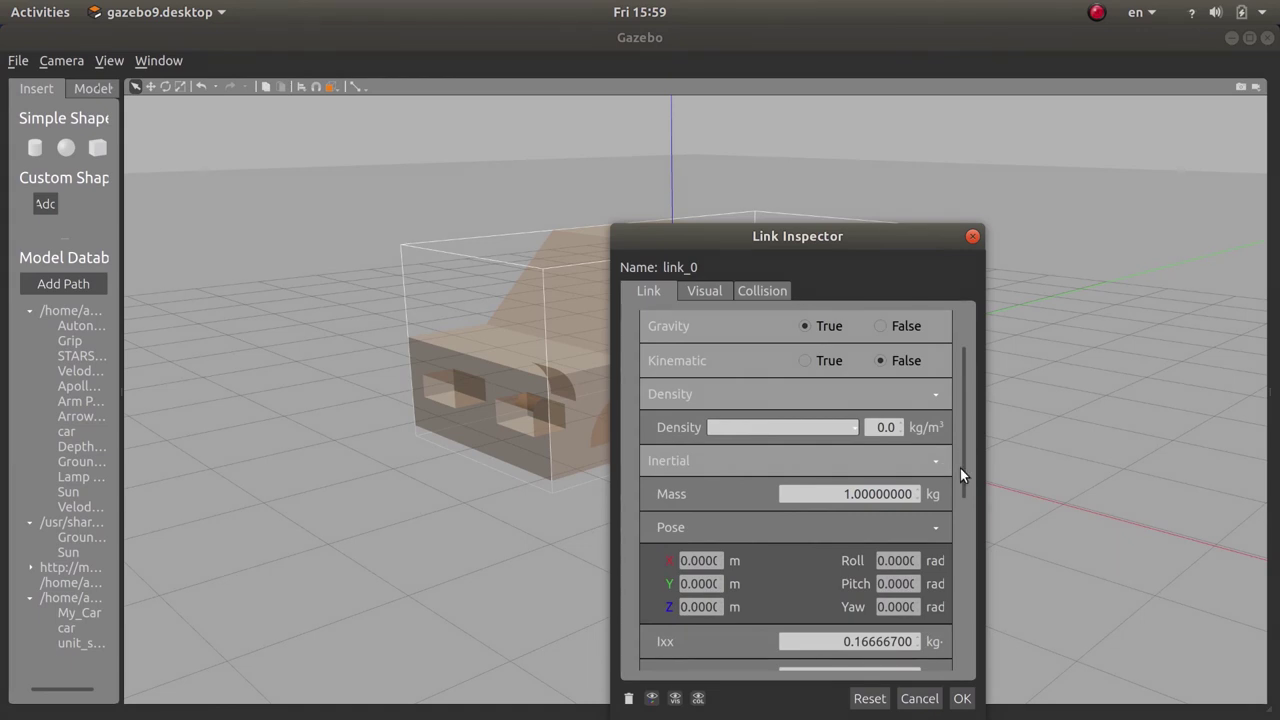
{"action": "scroll", "coordinate": [960, 482], "scroll_direction": "down", "scroll_amount": 3}
{"action": "scroll", "coordinate": [958, 482], "scroll_direction": "down", "scroll_amount": 1}
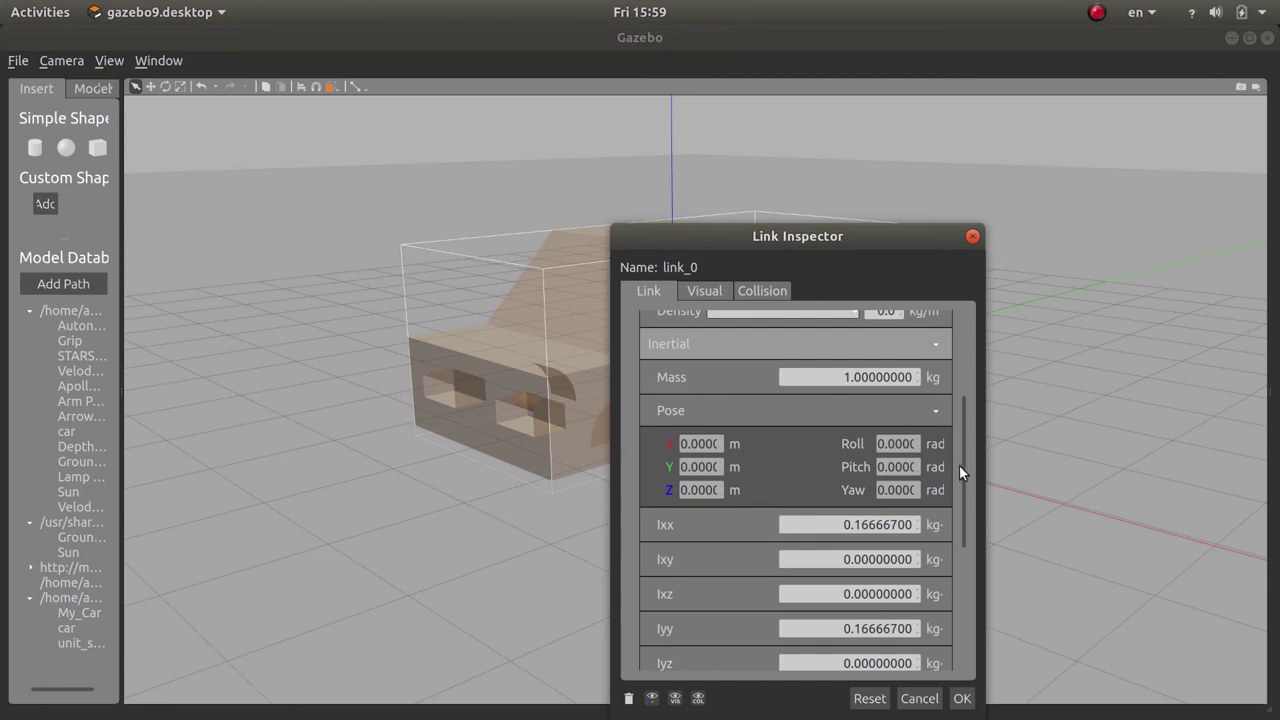
{"action": "left_click_drag", "start_coordinate": [958, 474], "coordinate": [787, 575]}
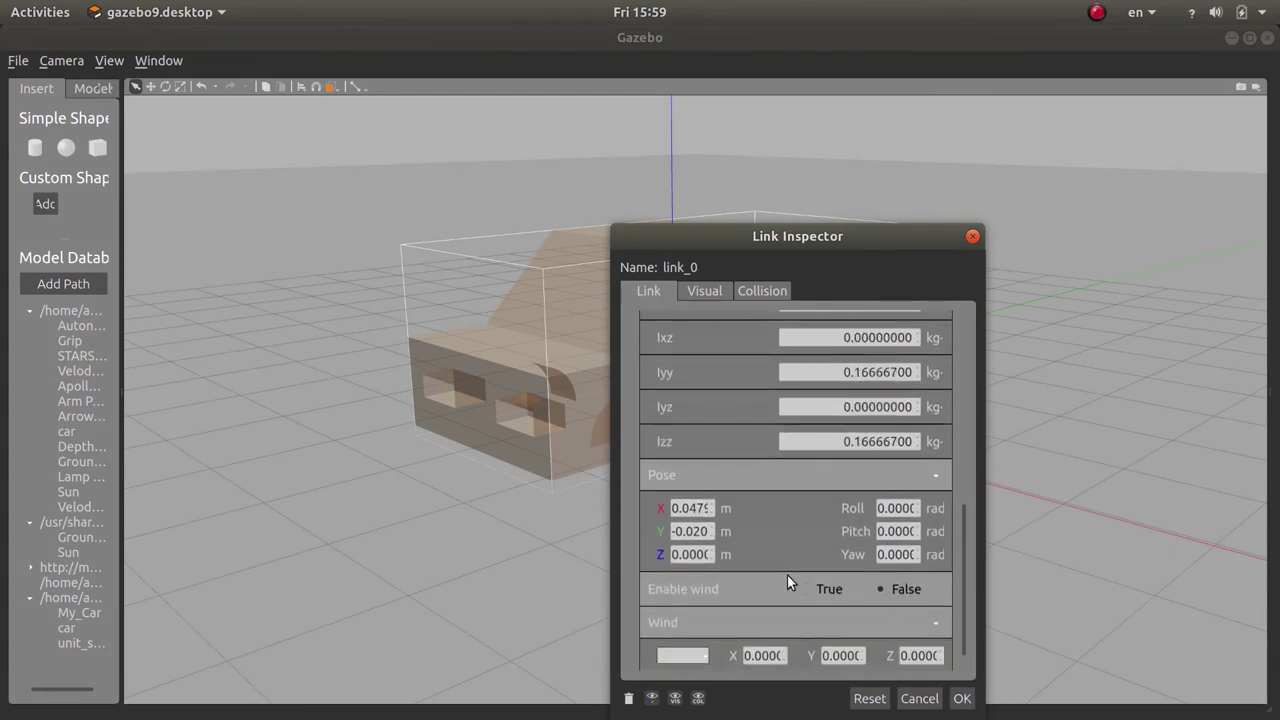
Step: Set the chassis link's pose to 0 m in X and Y
{"action": "double_click", "coordinate": [688, 510]}
{"action": "type", "text": "0.0"}
{"action": "left_click", "coordinate": [695, 532]}
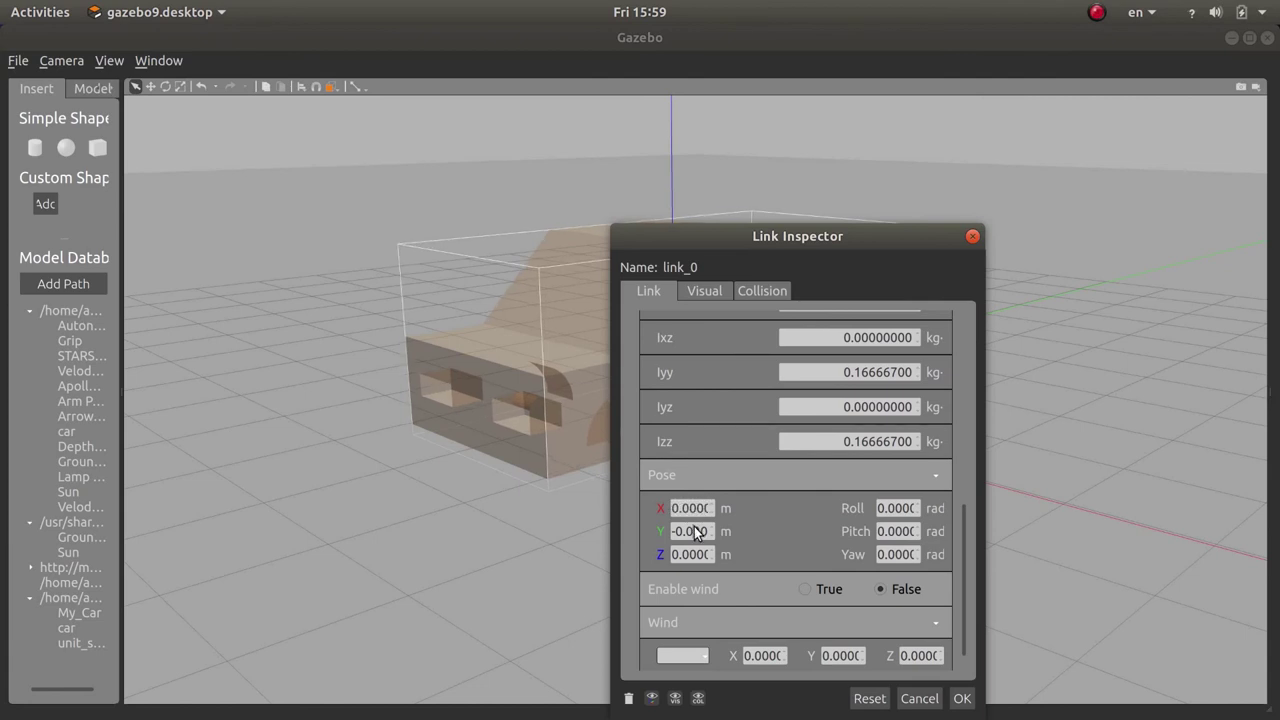
{"action": "double_click", "coordinate": [696, 540]}
{"action": "type", "text": "0"}
{"action": "left_click", "coordinate": [695, 555]}
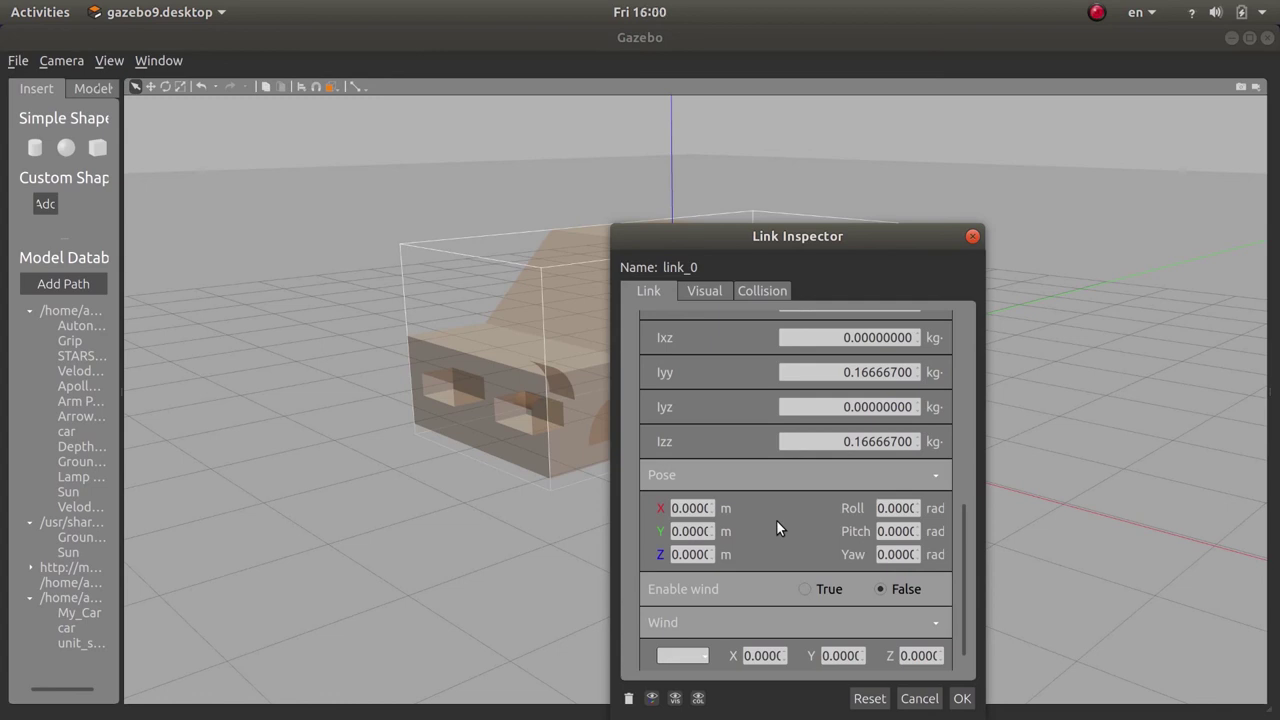
Step: Examine the chassis link's visual and collision properties, including the collision geometry's scale and mesh file
{"action": "left_click", "coordinate": [868, 698]}
{"action": "left_click", "coordinate": [709, 289]}
{"action": "left_click", "coordinate": [754, 292]}
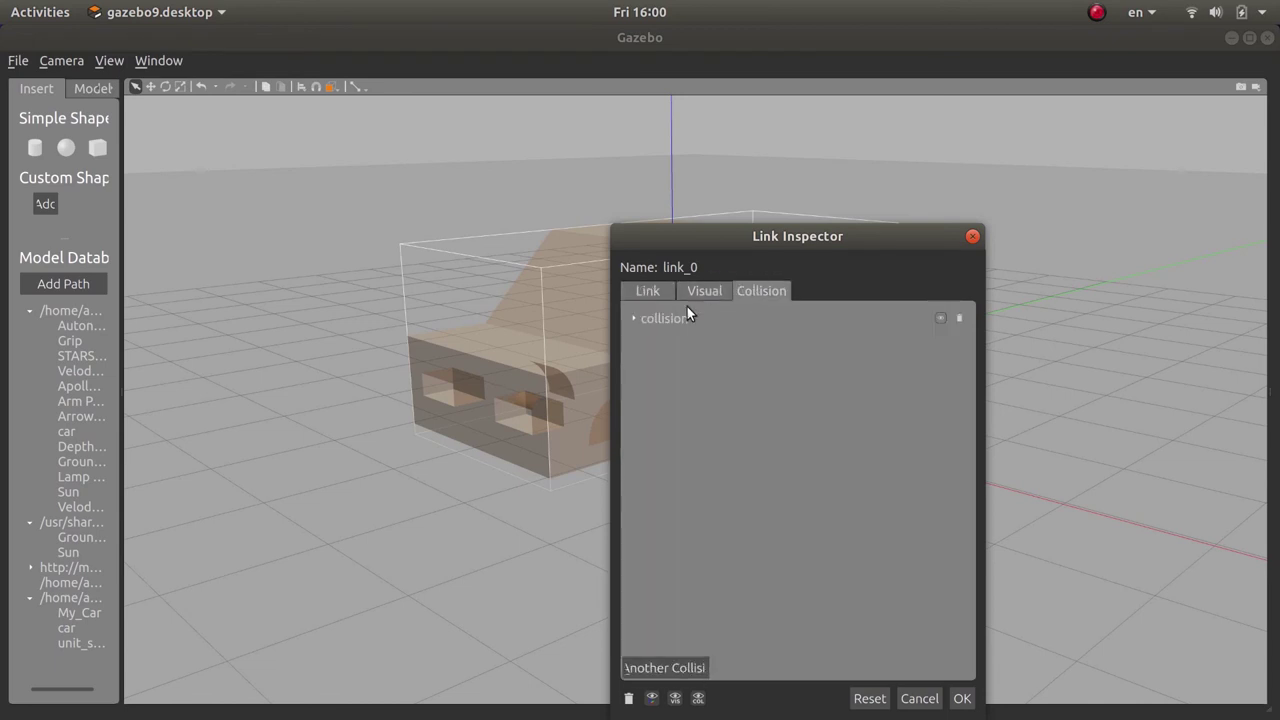
{"action": "left_click", "coordinate": [636, 318]}
{"action": "scroll", "coordinate": [817, 480], "scroll_direction": "down", "scroll_amount": 2}
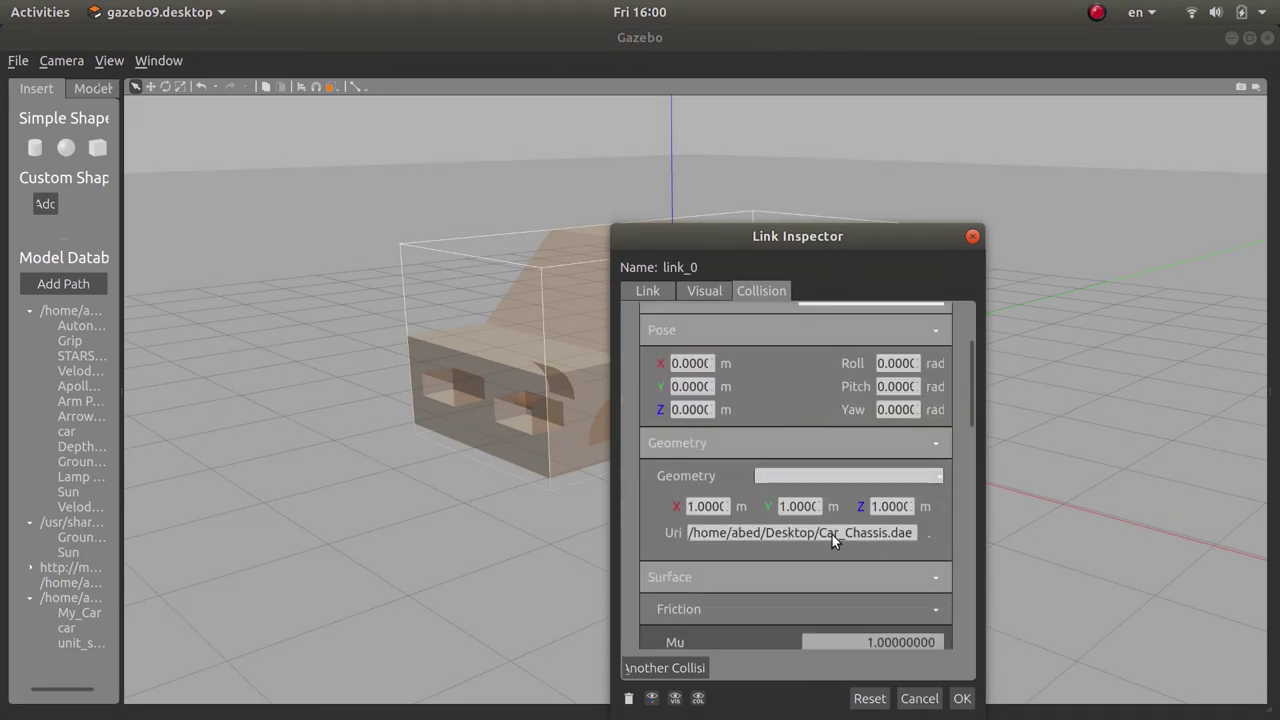
Step: Recheck the chassis link's inertial and pose values and accept the Link Inspector settings
{"action": "left_click", "coordinate": [648, 290]}
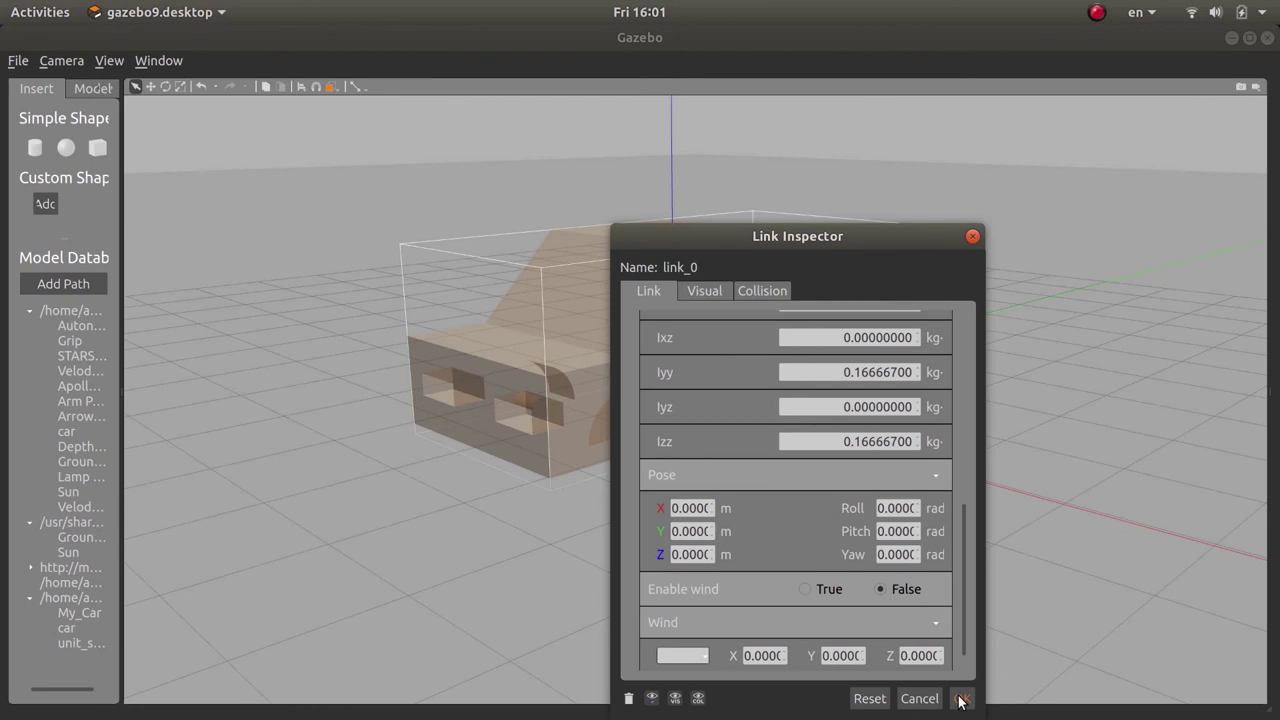
{"action": "left_click_drag", "start_coordinate": [963, 597], "coordinate": [964, 468]}
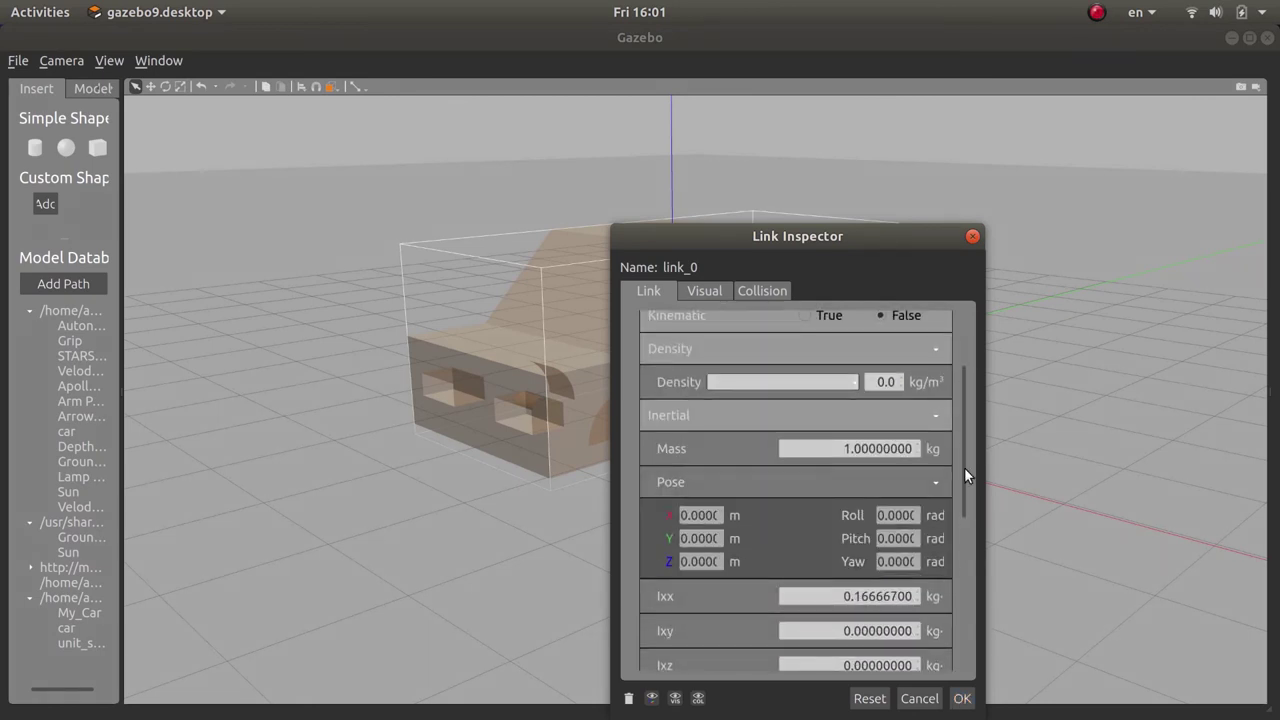
{"action": "left_click_drag", "start_coordinate": [964, 468], "coordinate": [971, 626]}
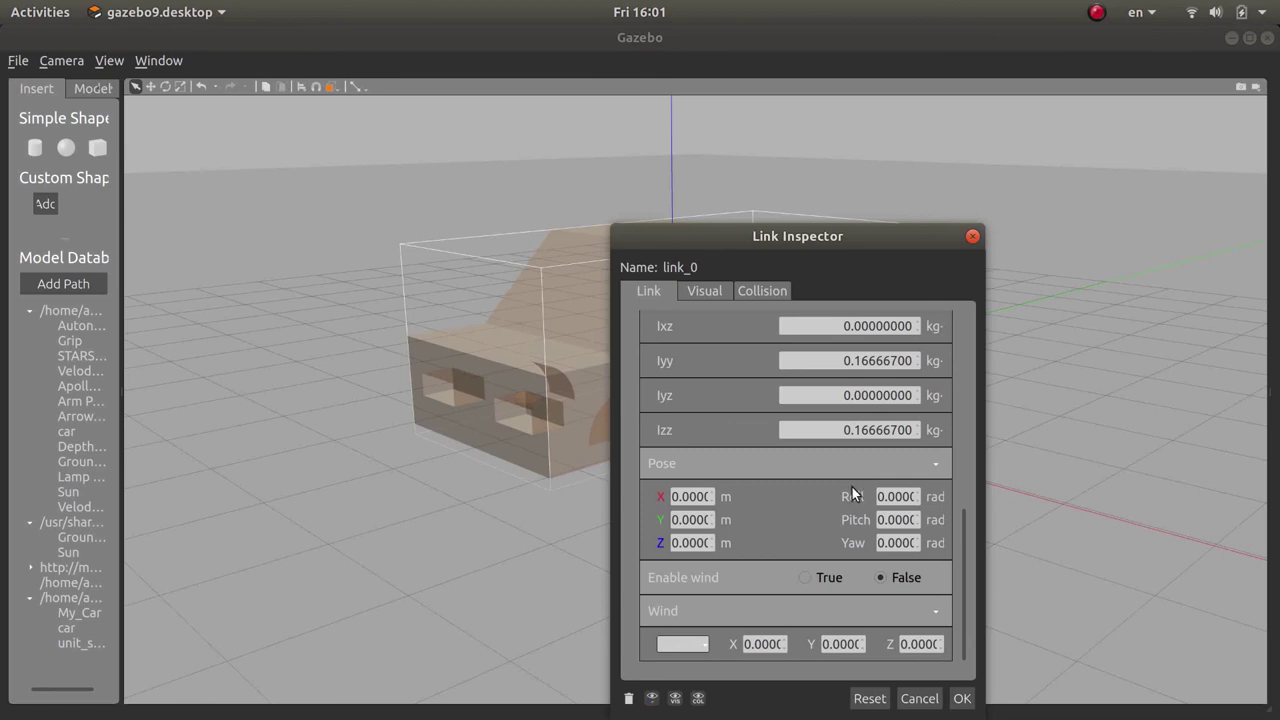
{"action": "left_click", "coordinate": [962, 699]}
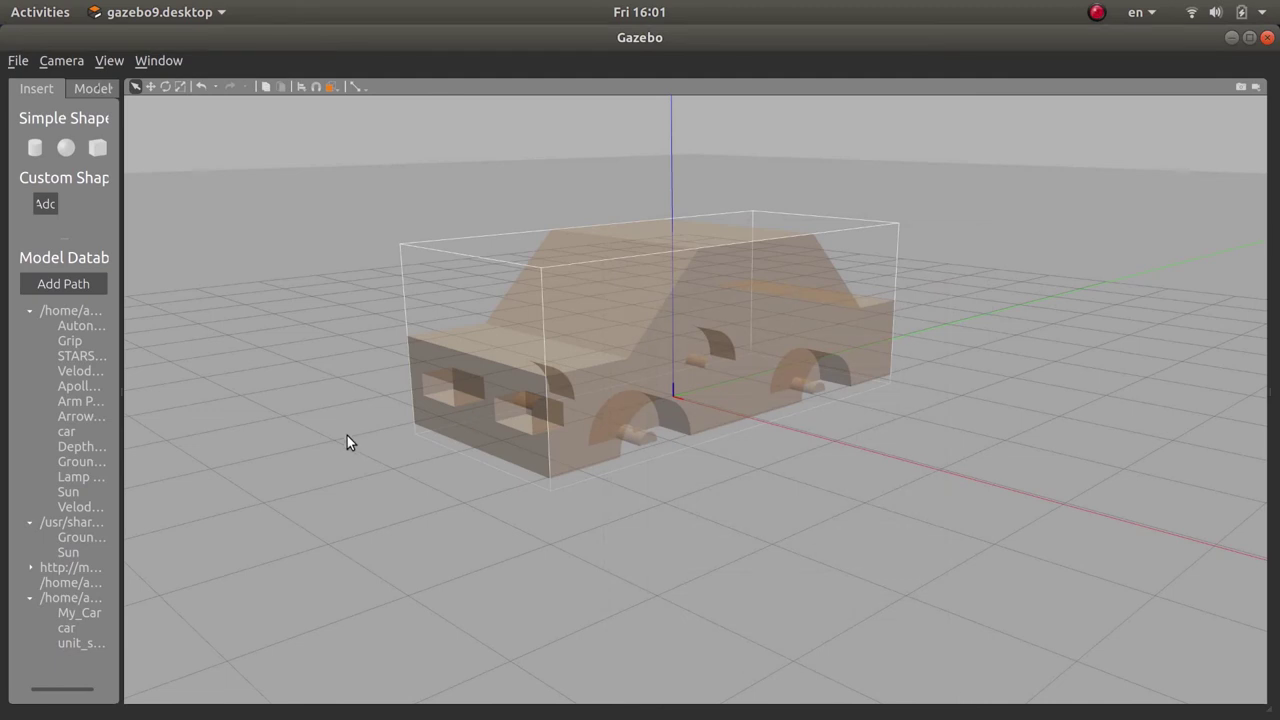
Step: Import Car_Wheel.dae from the Desktop folder as a custom-shape link and place it beside the chassis's front wheel arch
{"action": "left_click", "coordinate": [46, 204]}
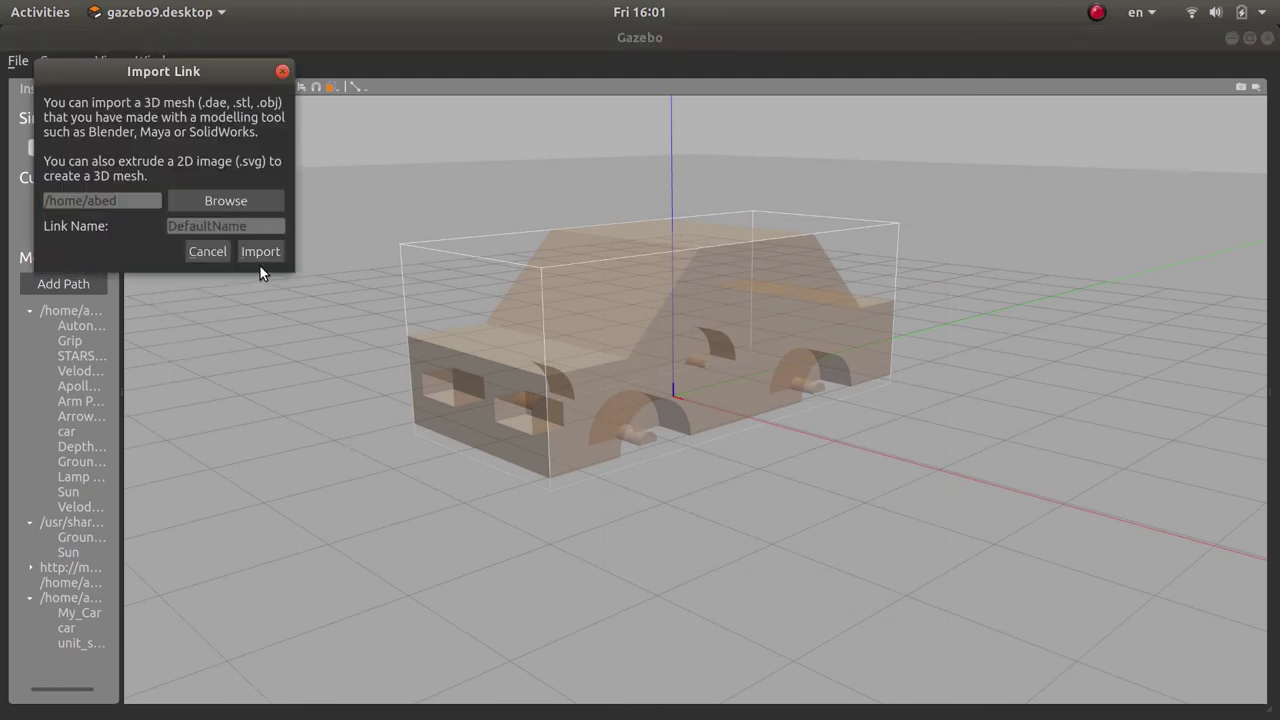
{"action": "left_click", "coordinate": [218, 202]}
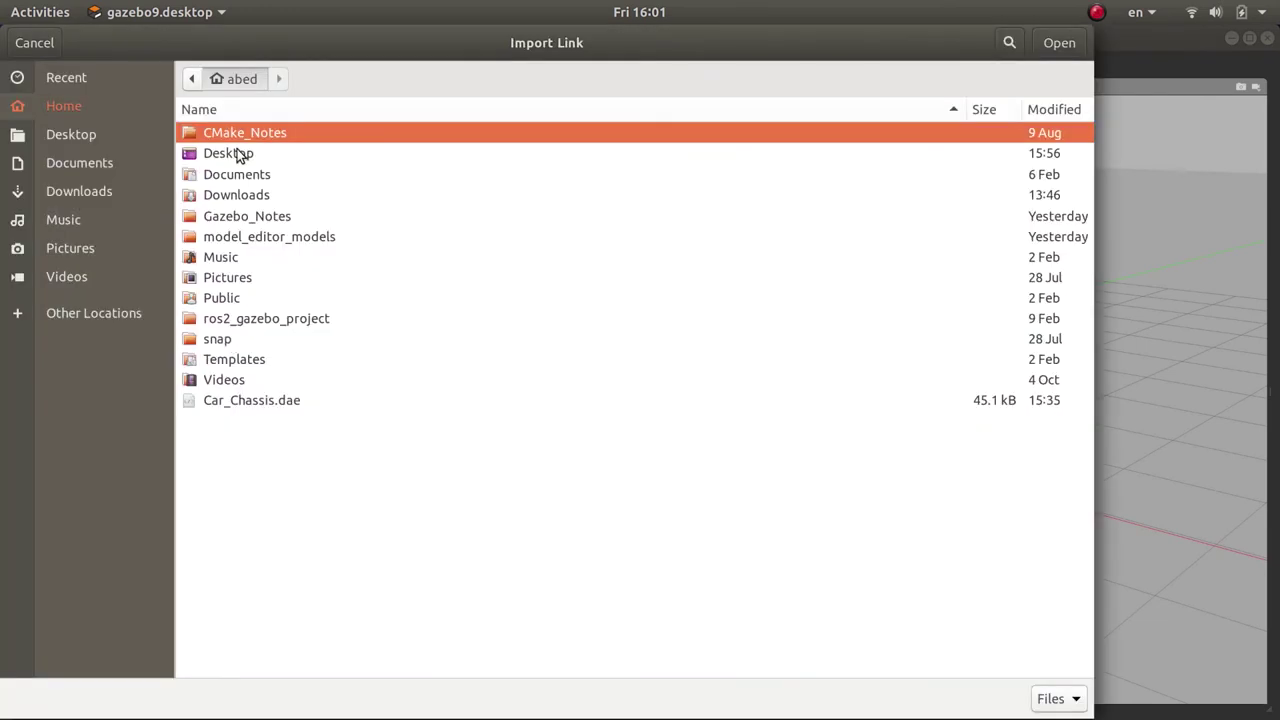
{"action": "double_click", "coordinate": [237, 152]}
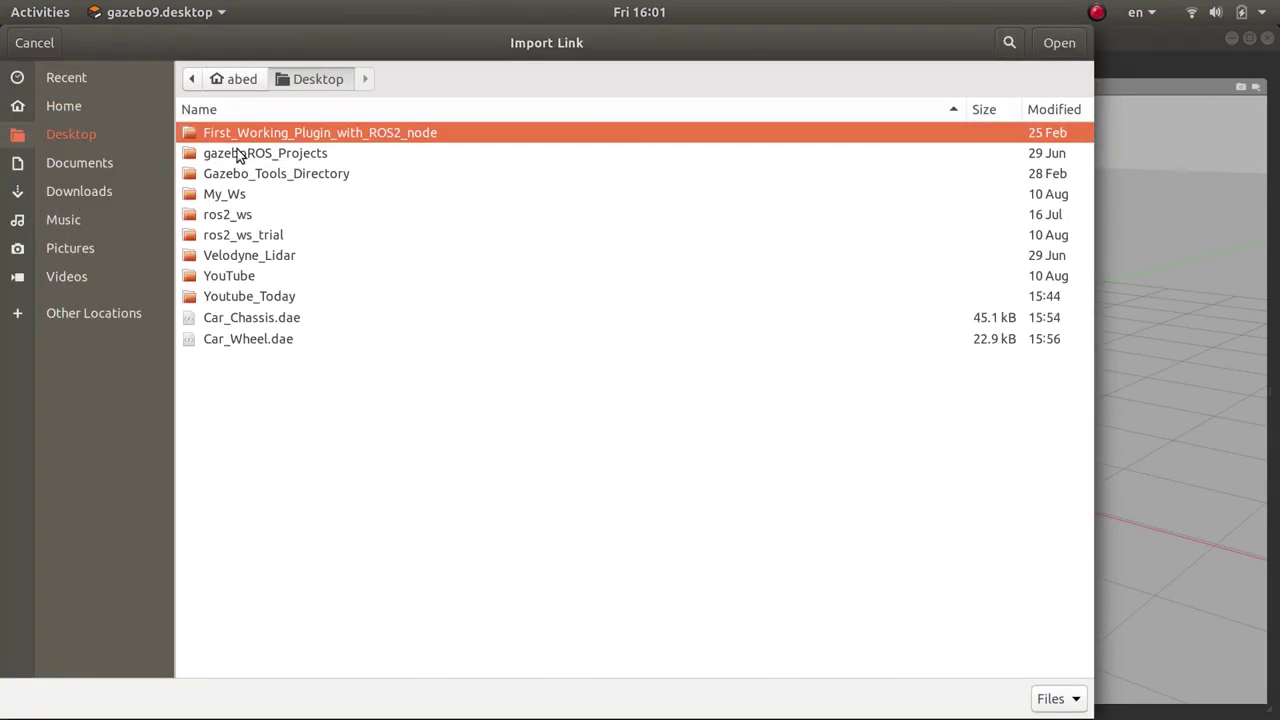
{"action": "left_click", "coordinate": [238, 340]}
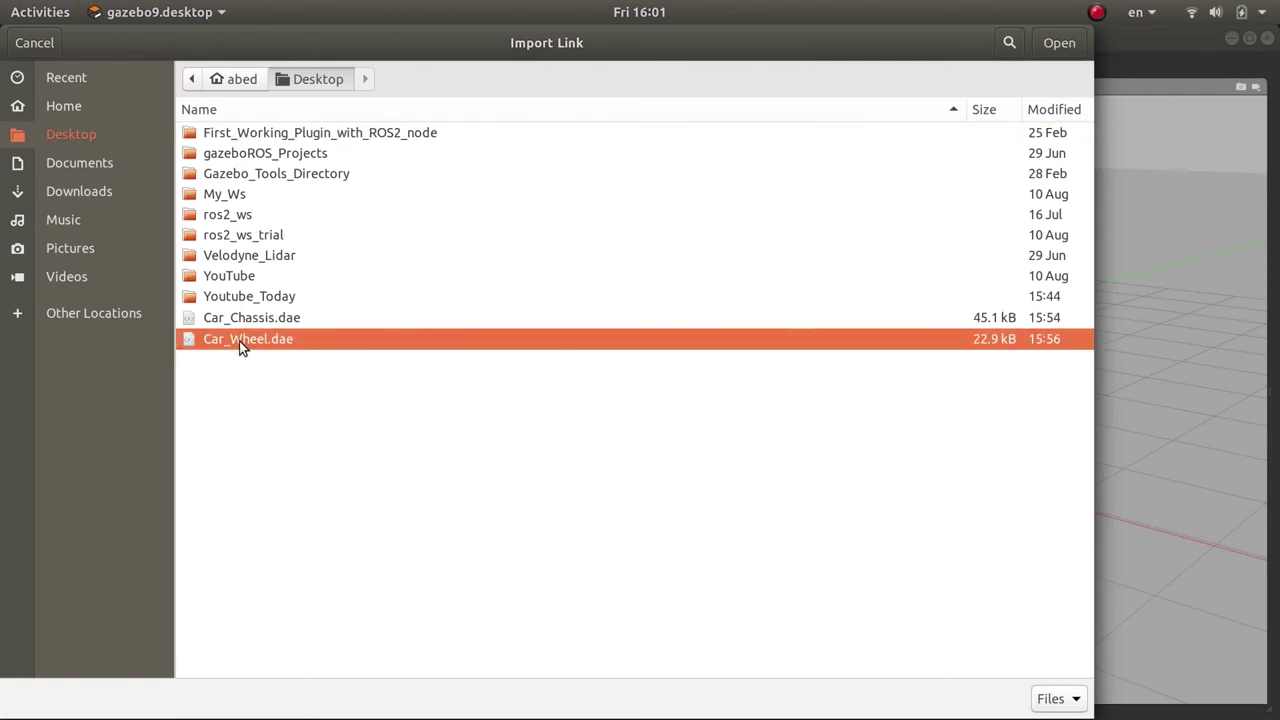
{"action": "left_click", "coordinate": [1058, 45]}
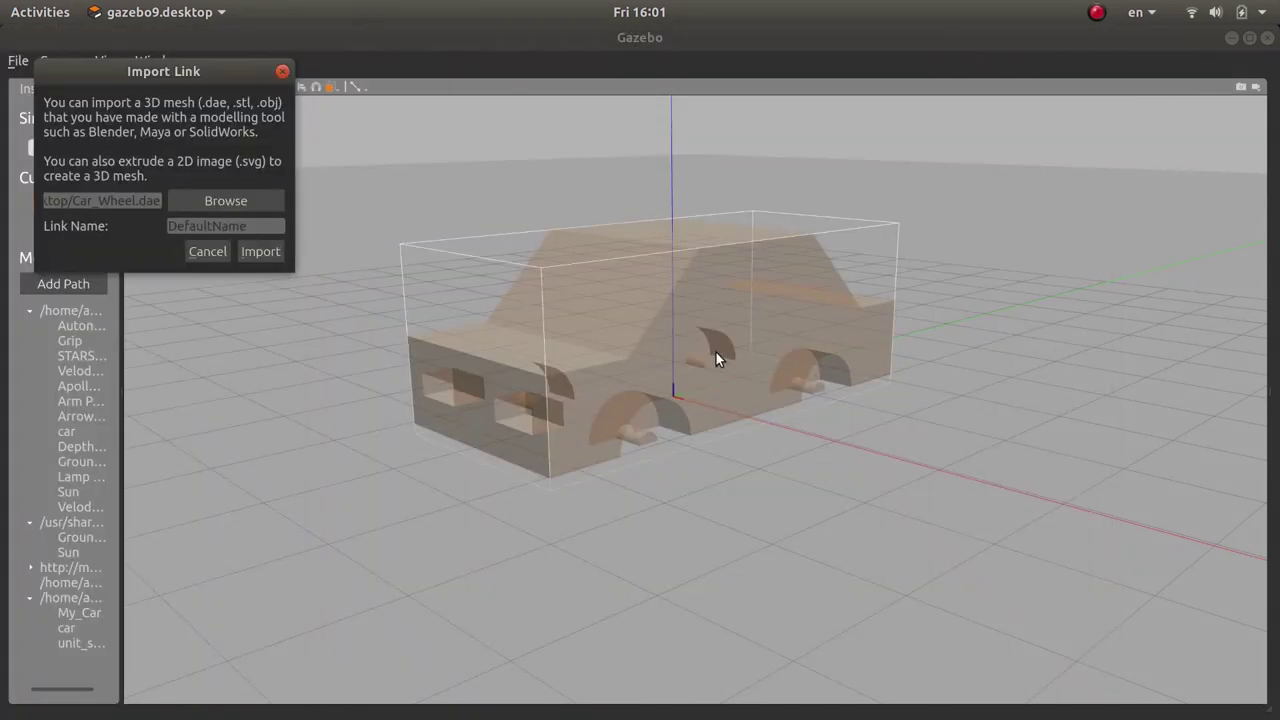
{"action": "left_click", "coordinate": [258, 251]}
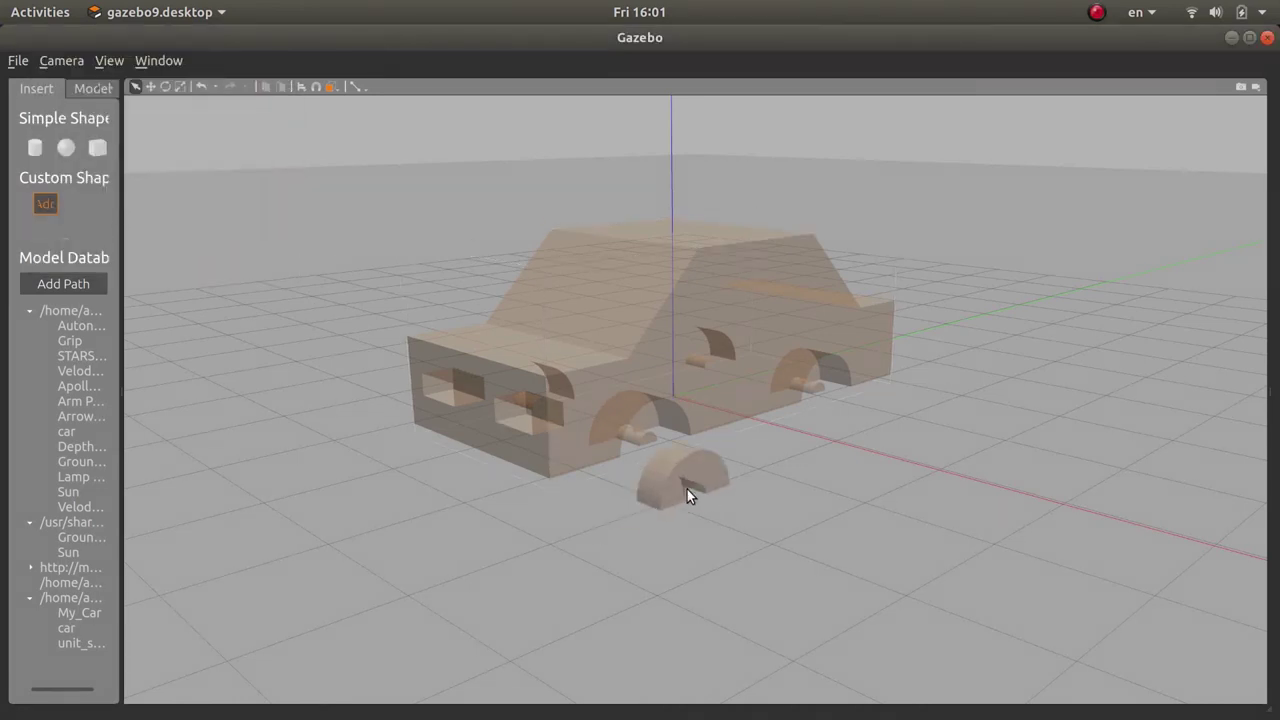
{"action": "left_click", "coordinate": [689, 487]}
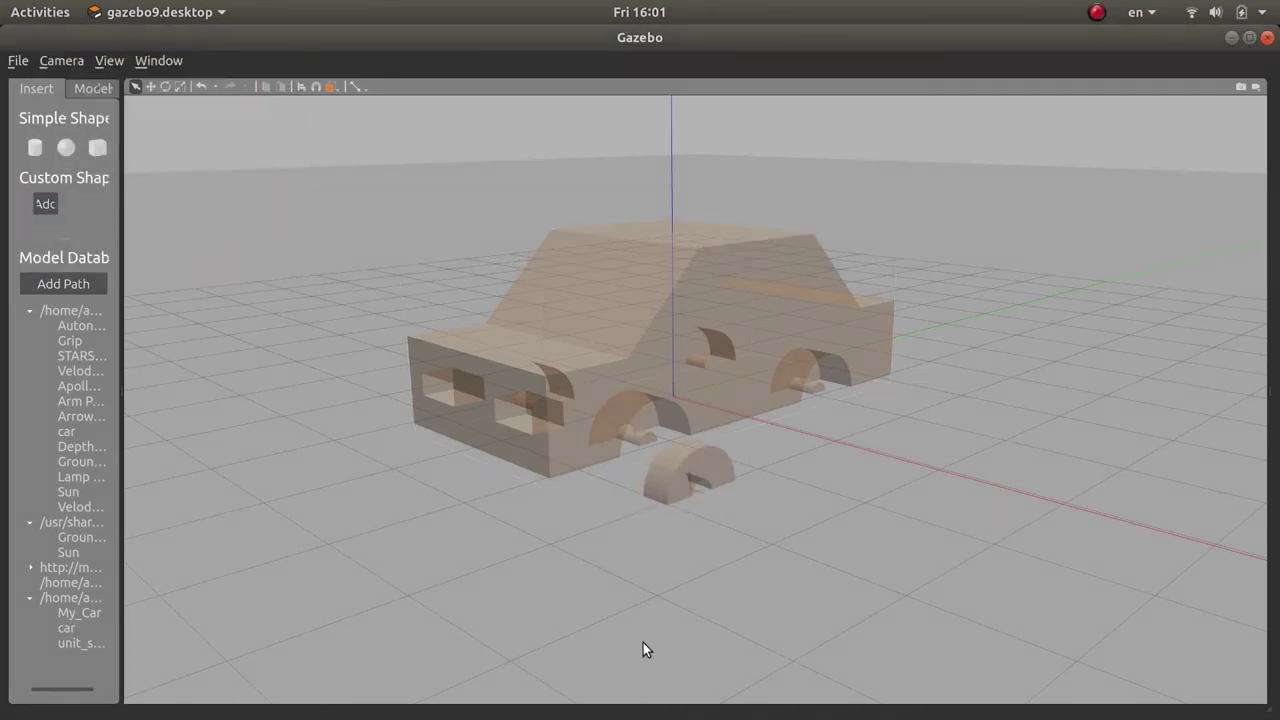
Step: Look at the wheel's properties in the Link Inspector and close it without changes
{"action": "right_click", "coordinate": [678, 483]}
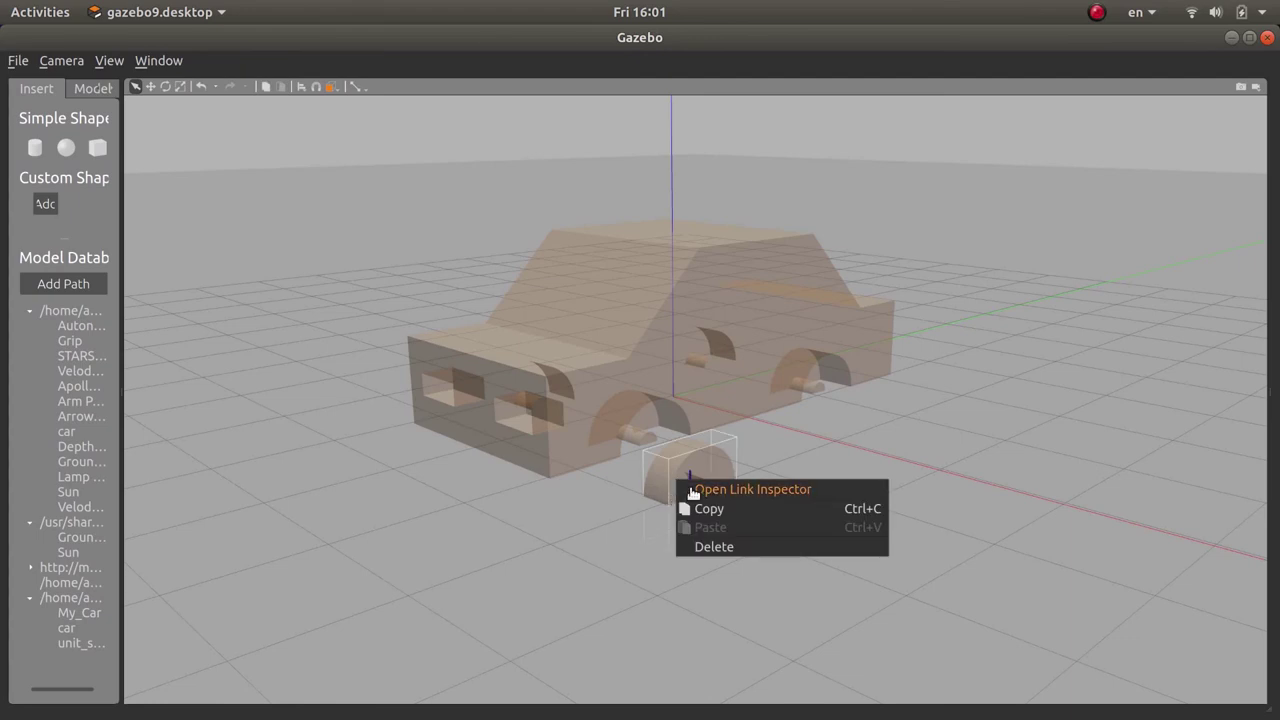
{"action": "left_click", "coordinate": [693, 490]}
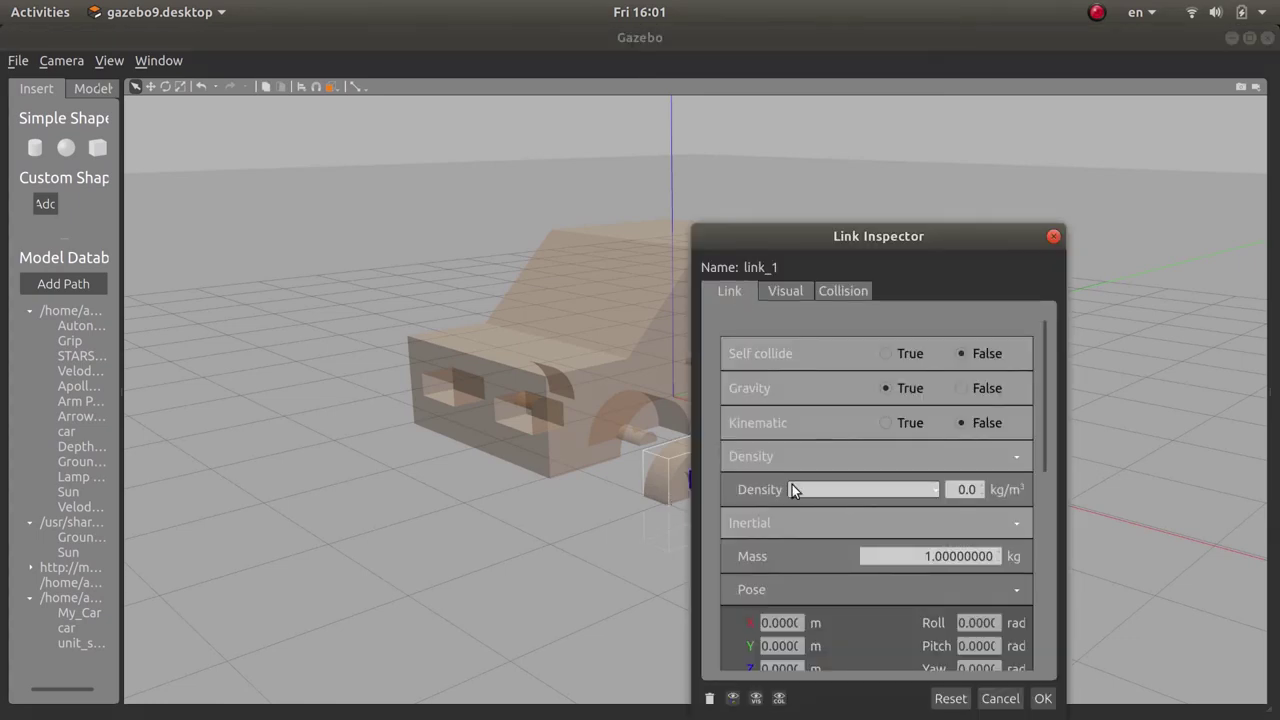
{"action": "left_click", "coordinate": [1053, 237]}
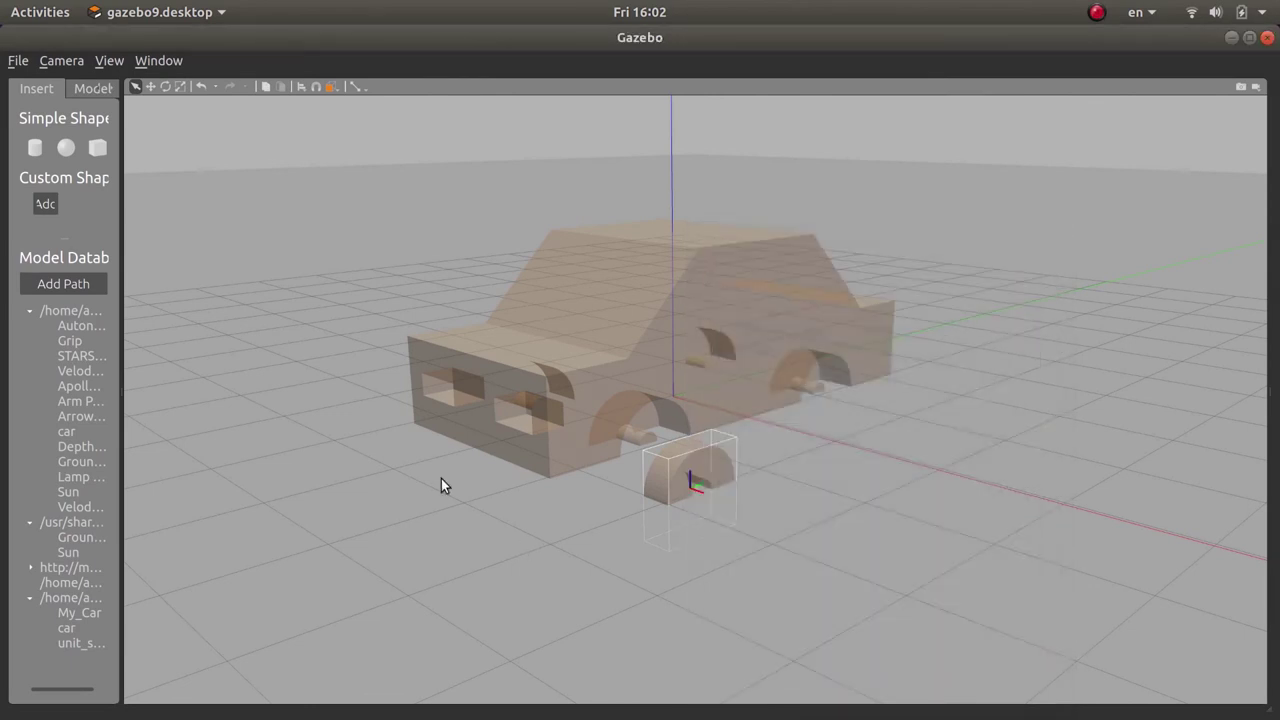
Step: Identify the chassis and wheel in the model's link list by selecting link_0 and link_1, and clear the selection
{"action": "left_click", "coordinate": [84, 89]}
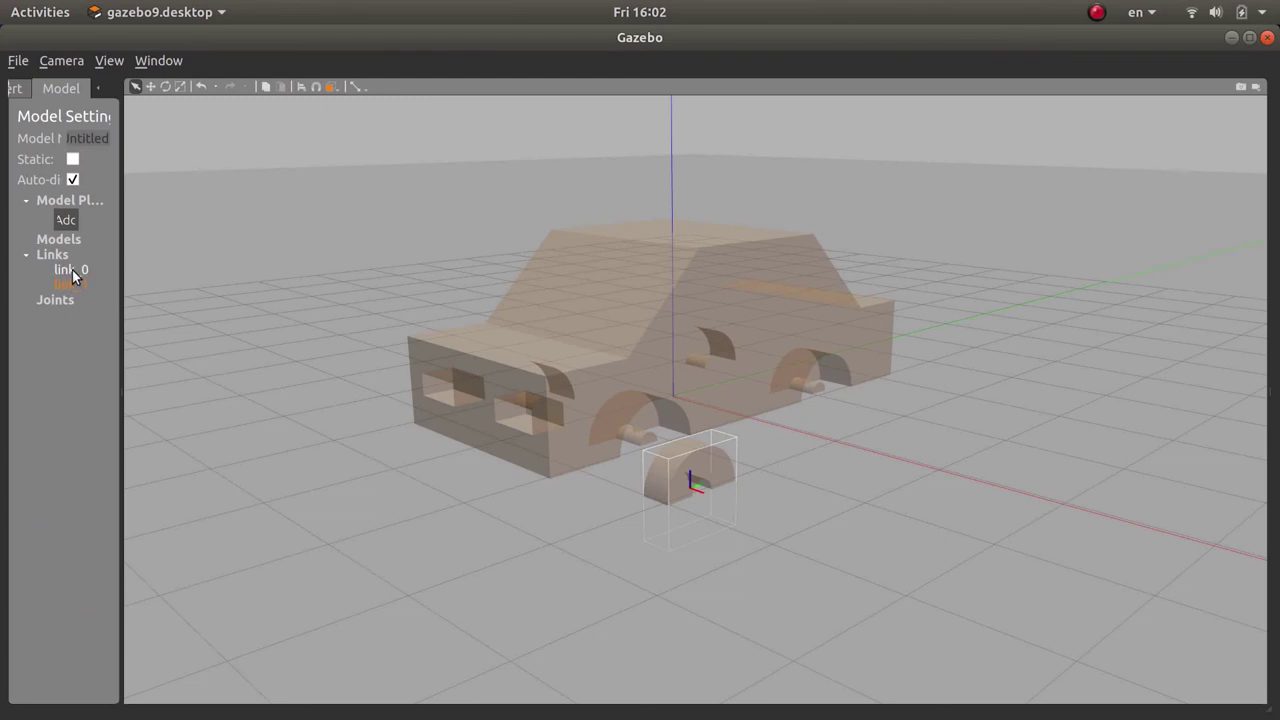
{"action": "left_click", "coordinate": [71, 270]}
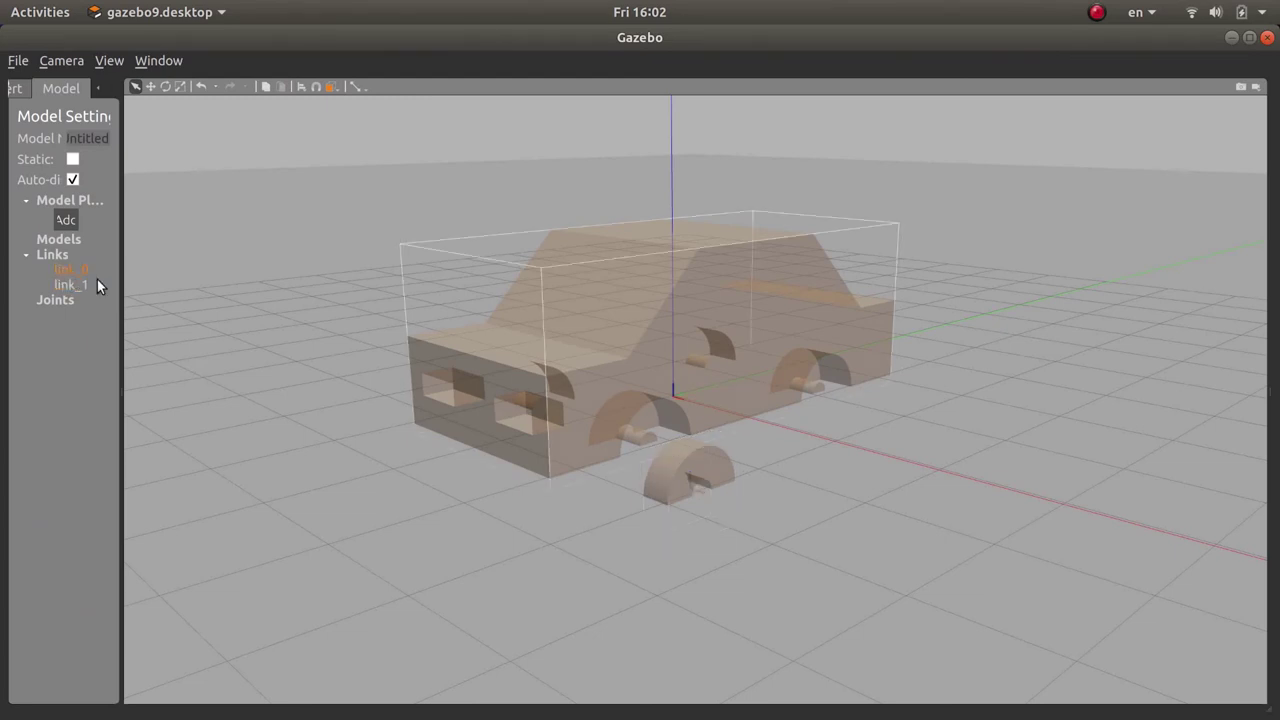
{"action": "left_click", "coordinate": [70, 287]}
{"action": "left_click", "coordinate": [340, 335]}
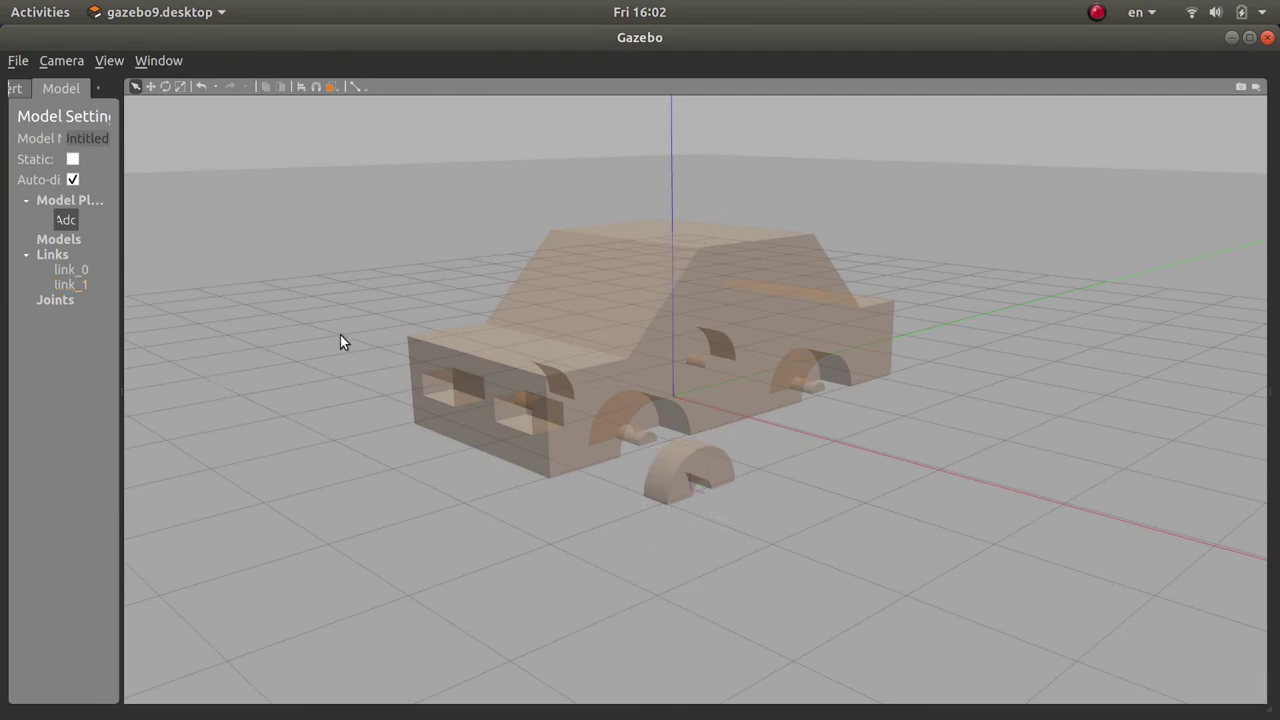